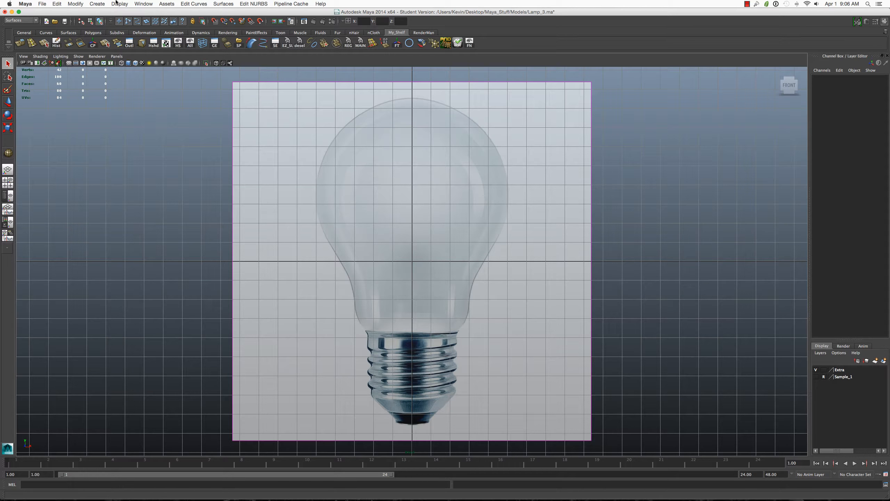
click(100, 2)
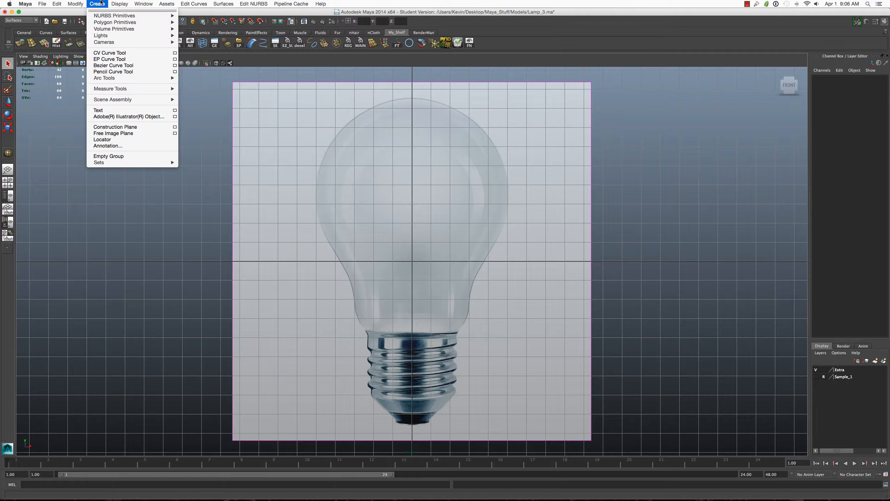
click(110, 52)
click(263, 43)
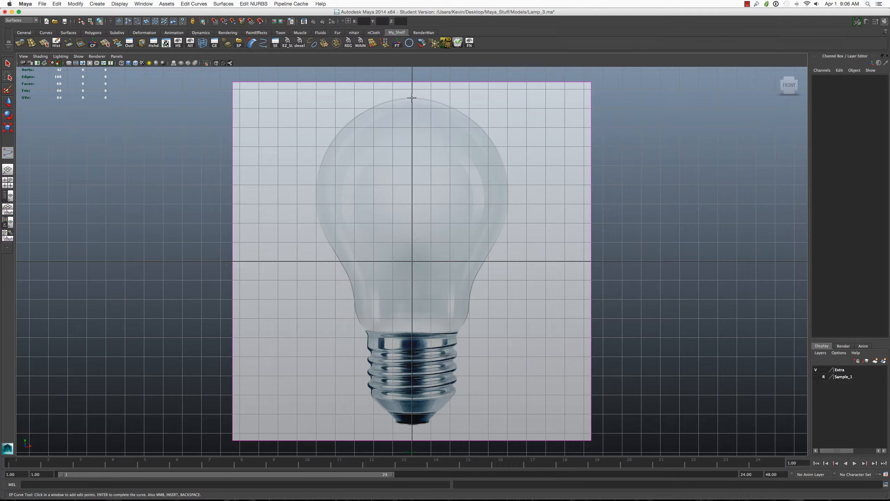
scroll(412, 98, up, 1)
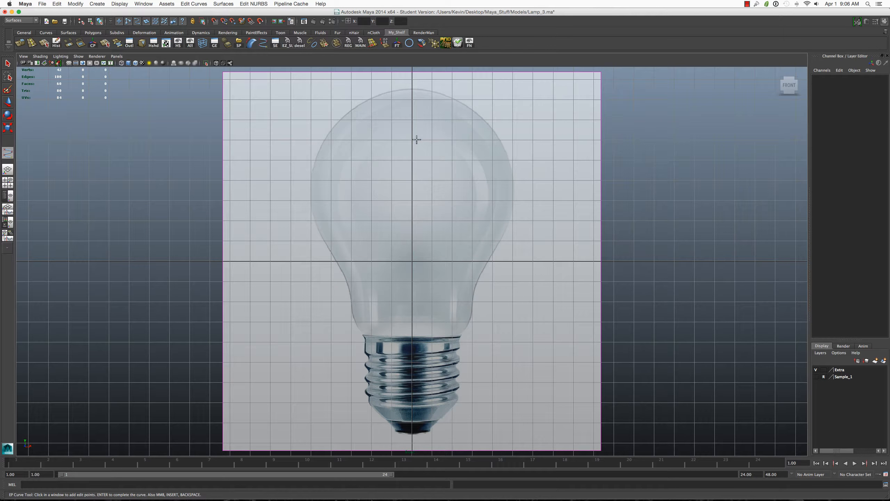
scroll(417, 164, down, 1)
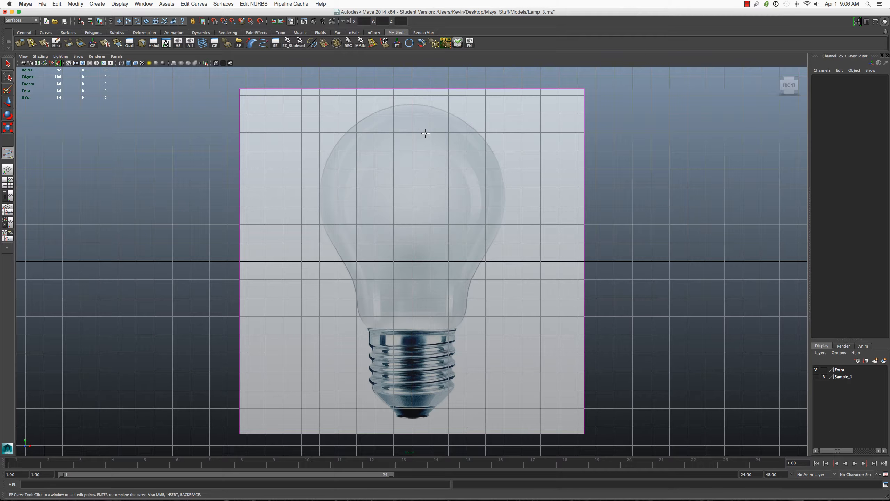
key(q)
scroll(185, 167, down, 1)
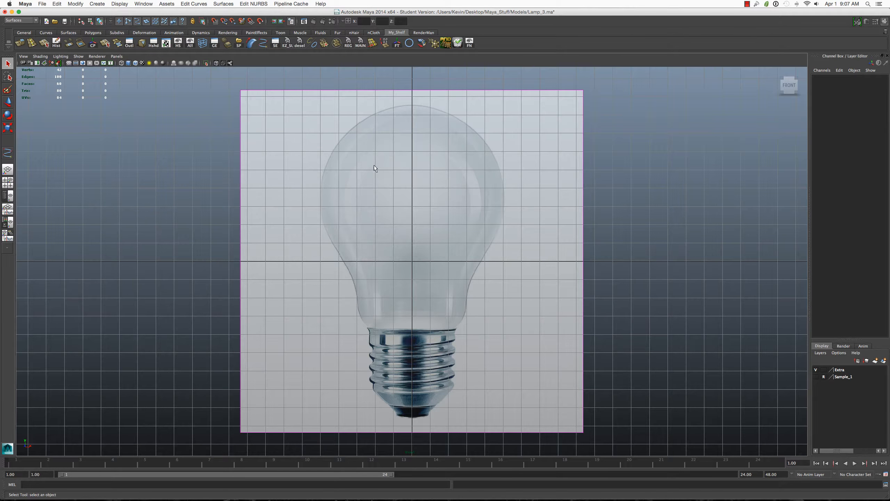
key(space)
drag(374, 167, 410, 177)
key(space)
key(space)
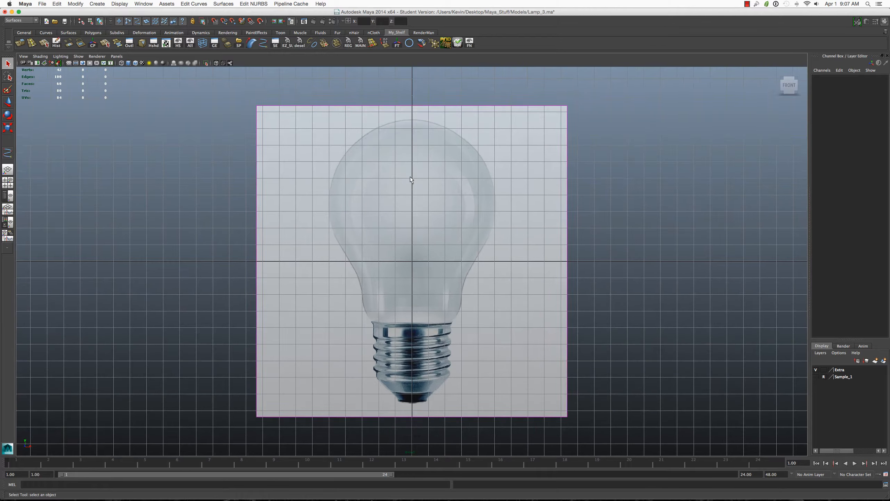
click(23, 56)
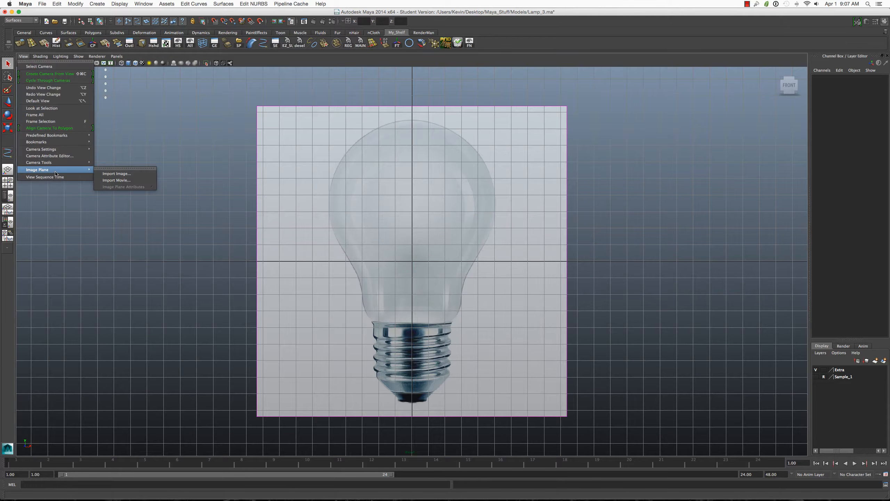
click(170, 126)
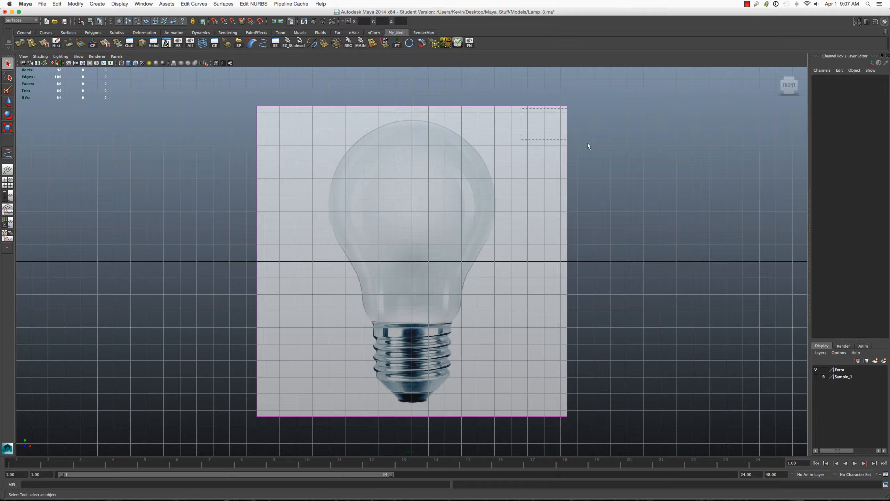
Step: Set the Alpha Gain of the light bulb image plane to 1 and deselect it
click(540, 125)
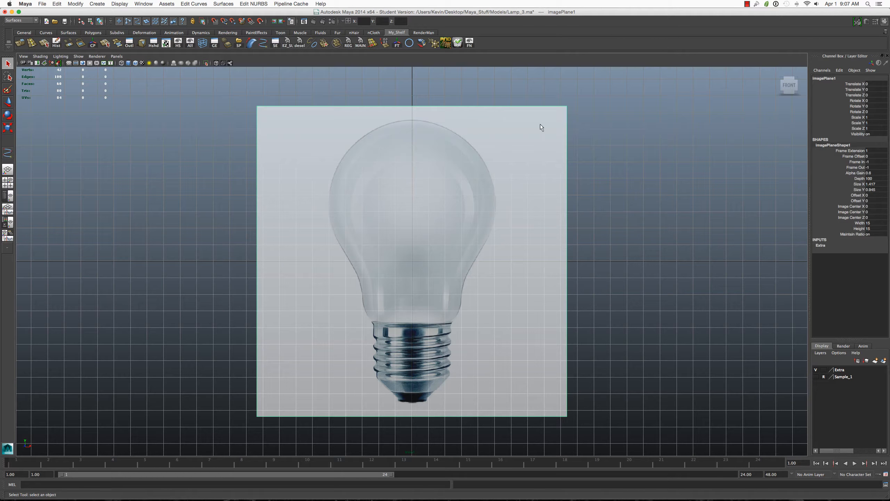
click(875, 173)
text(1)
key(Return)
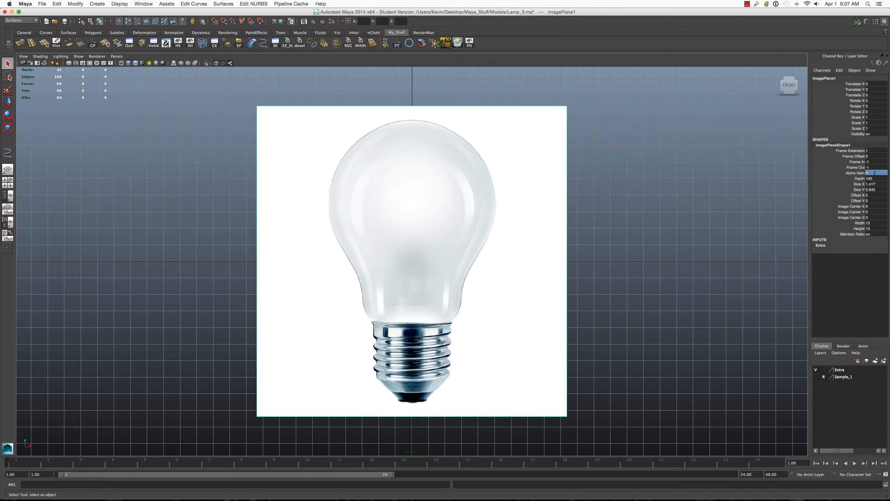
click(713, 181)
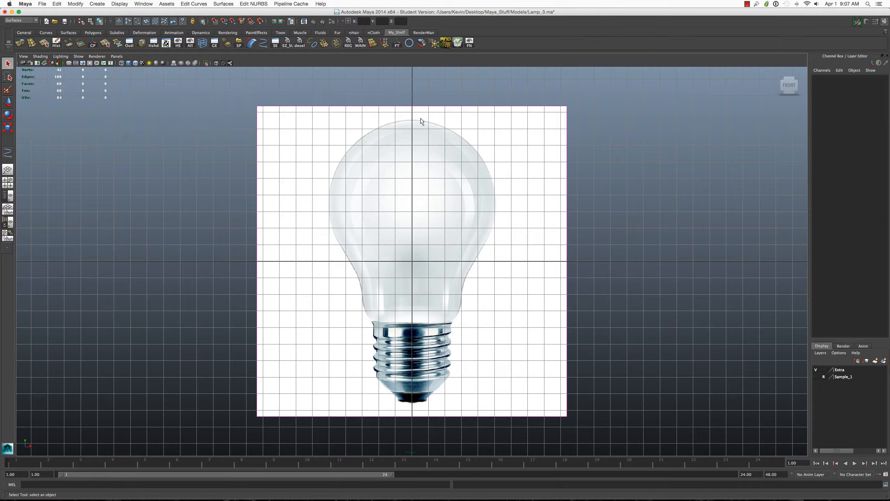
Step: Set the Alpha Gain of the light bulb image plane to 0.5 and deselect it
drag(557, 141, 599, 165)
double_click(872, 172)
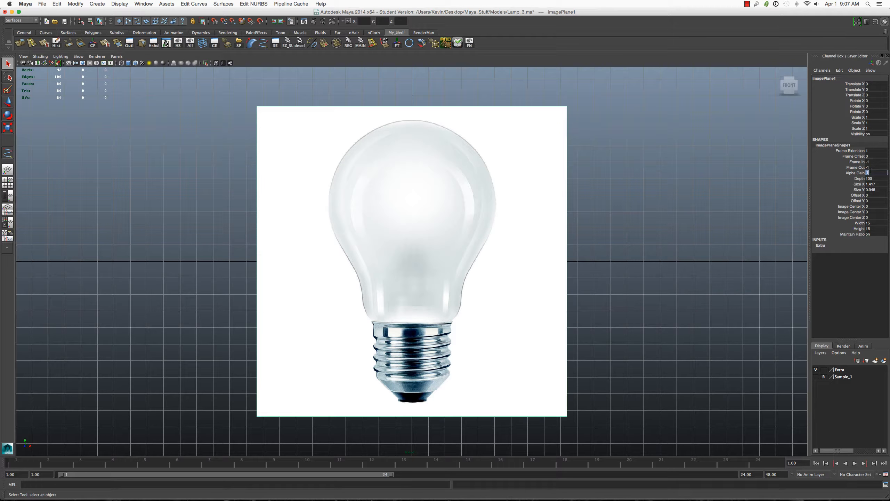
text(0.5)
key(Return)
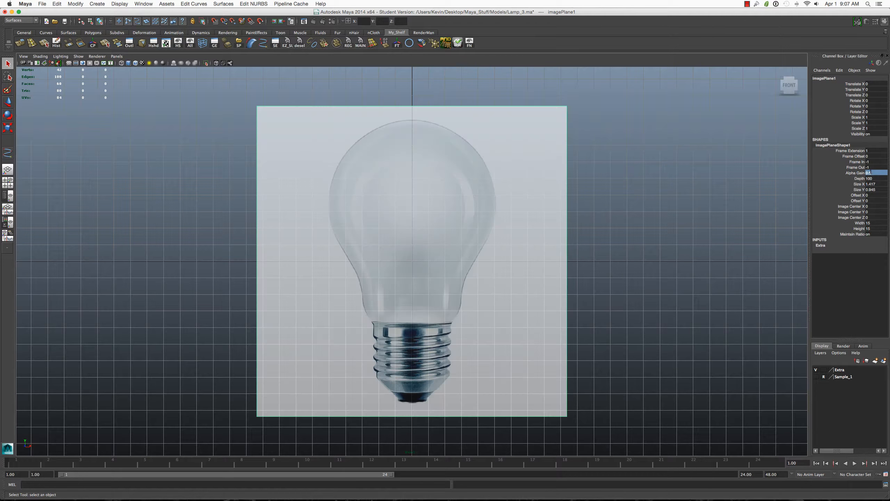
click(517, 179)
Step: Start an EP curve at the bulb's top on the vertical center axis and trace the left glass outline past its widest part
scroll(418, 175, up, 3)
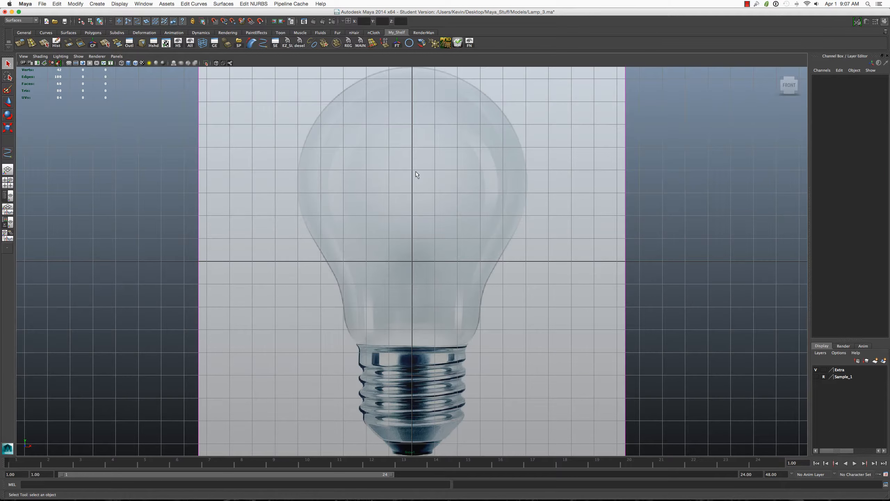
scroll(416, 172, down, 3)
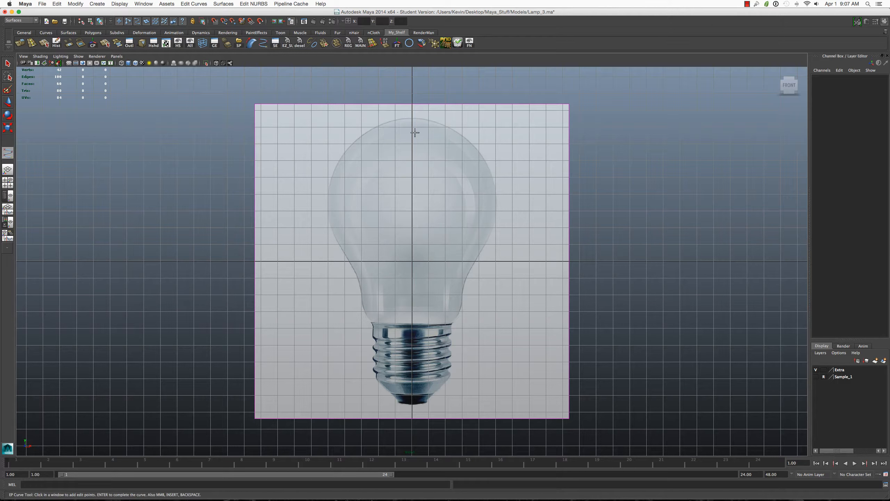
alt+right_drag(434, 116, 413, 88)
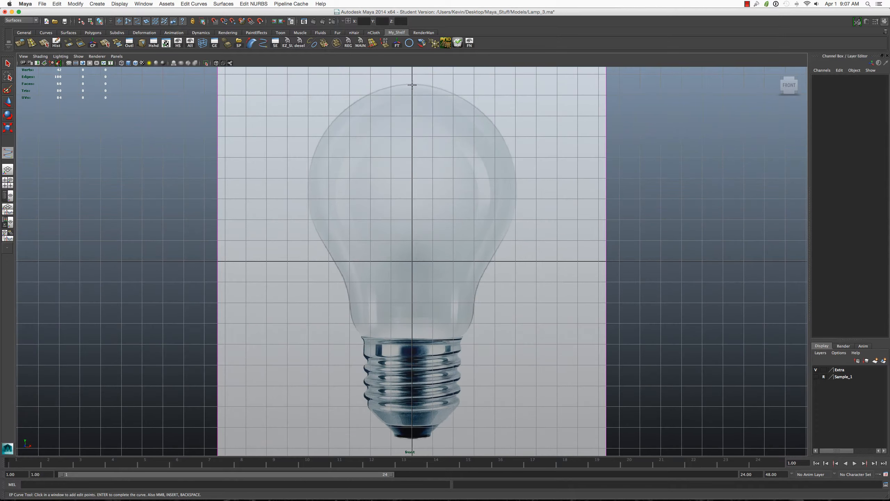
click(412, 85)
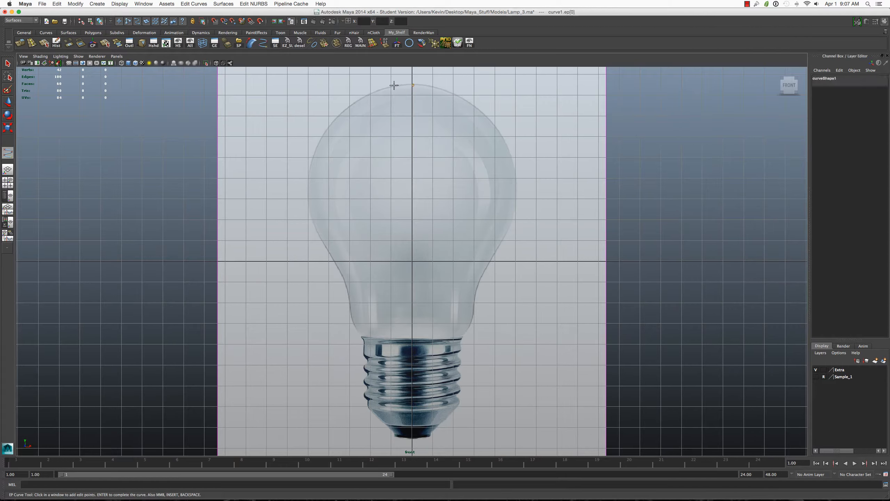
click(389, 86)
click(363, 96)
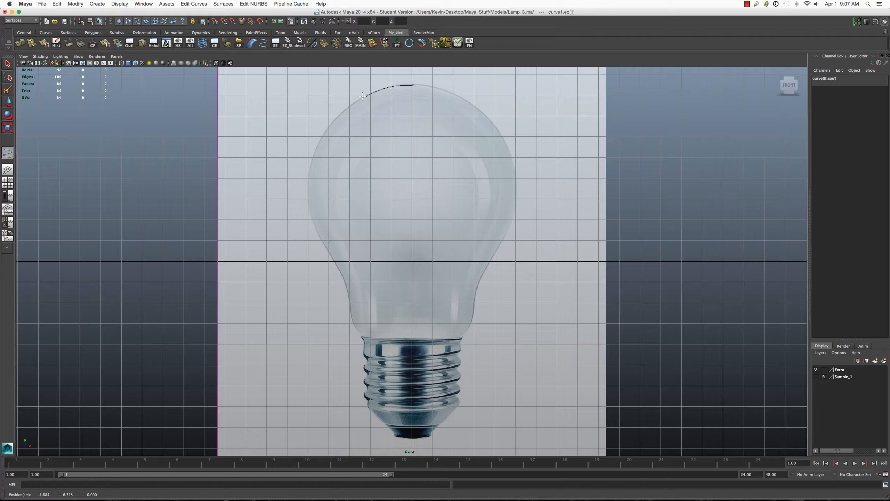
click(337, 117)
click(318, 140)
drag(318, 140, 318, 142)
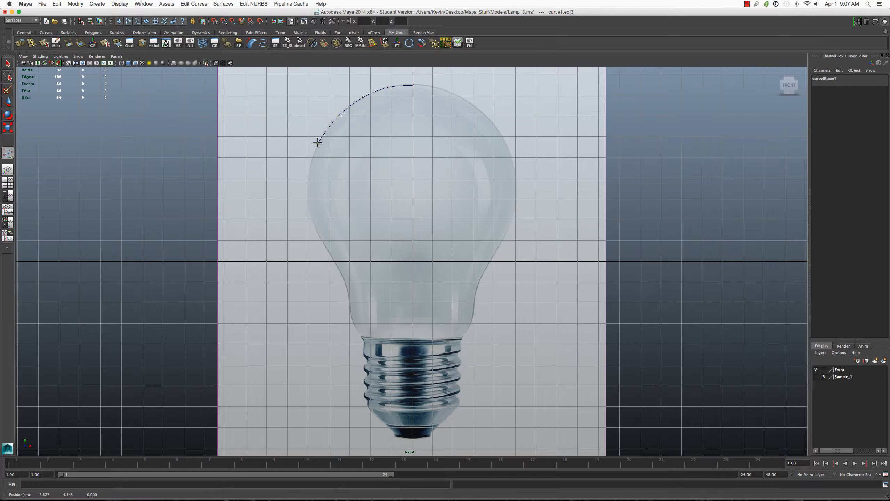
click(309, 170)
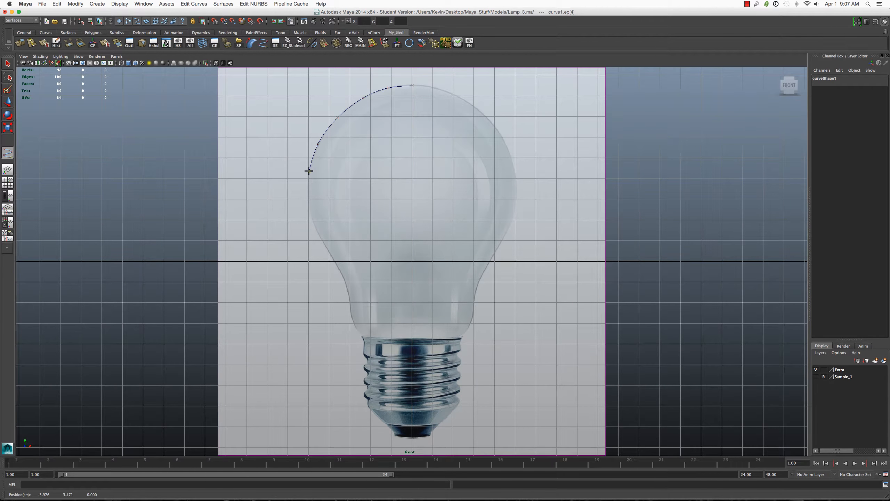
click(310, 206)
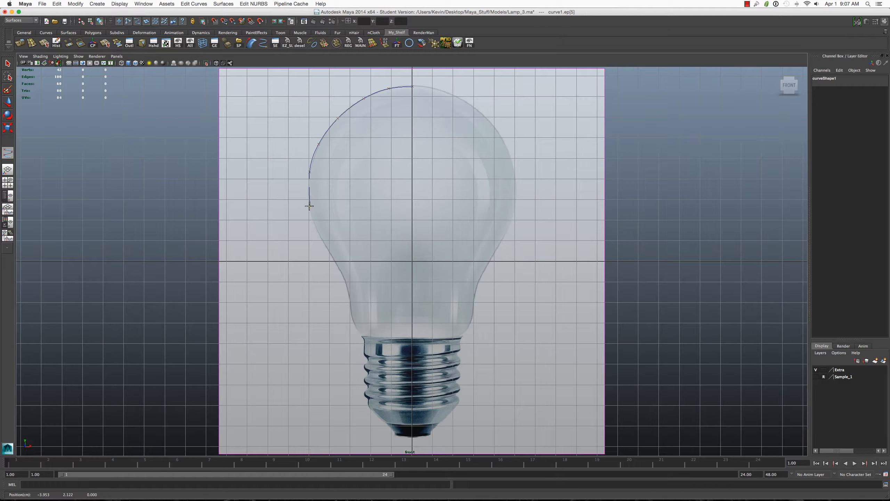
Step: Continue the EP curve along the left taper and neck of the glass down to the metal screw base
scroll(320, 241, down, 1)
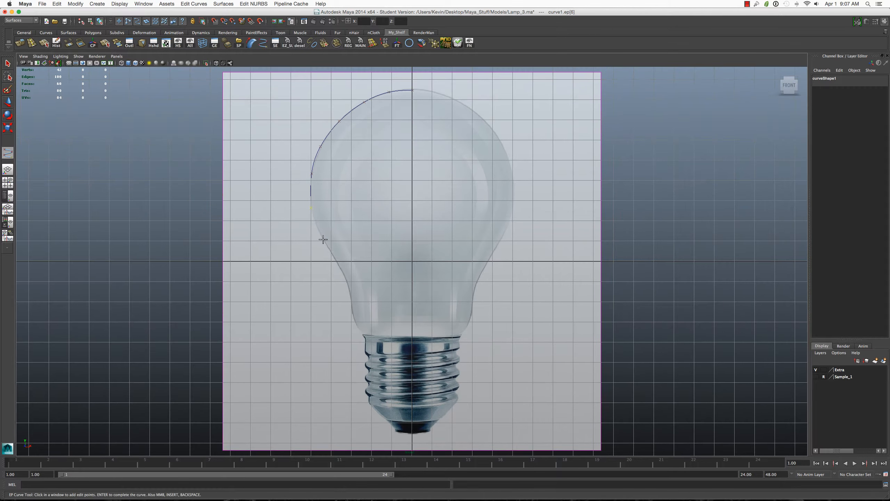
click(323, 240)
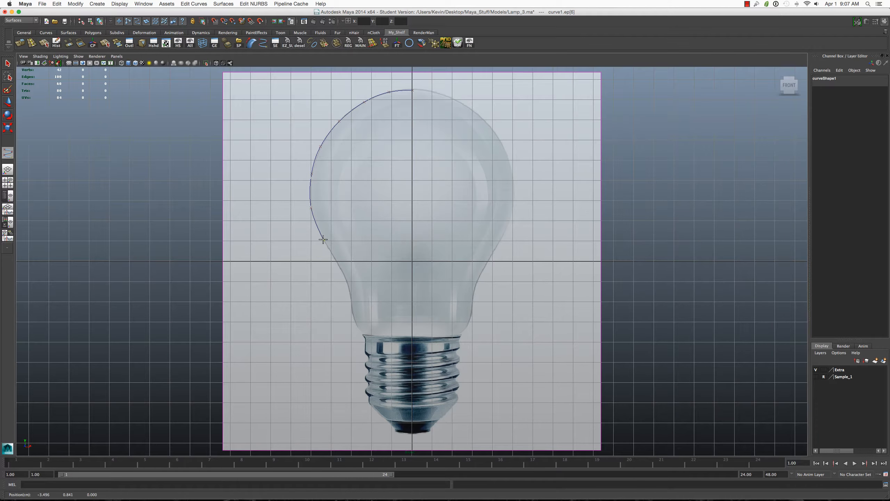
click(340, 265)
scroll(345, 278, down, 1)
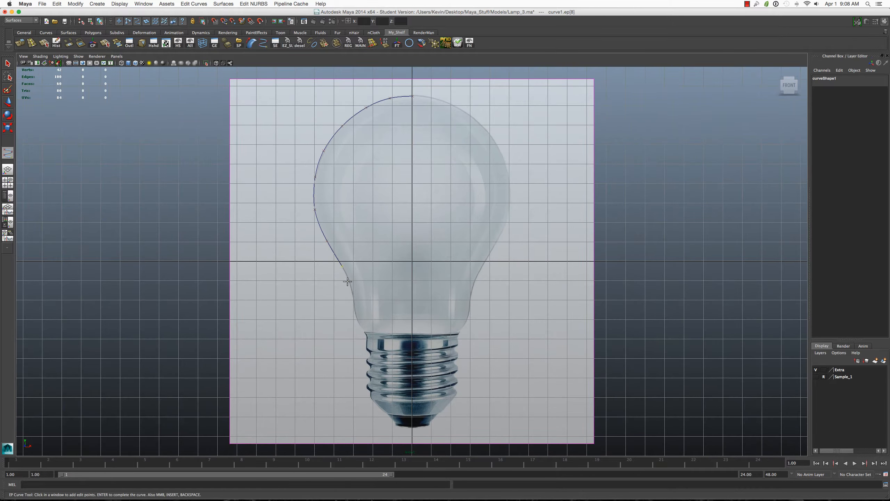
click(353, 294)
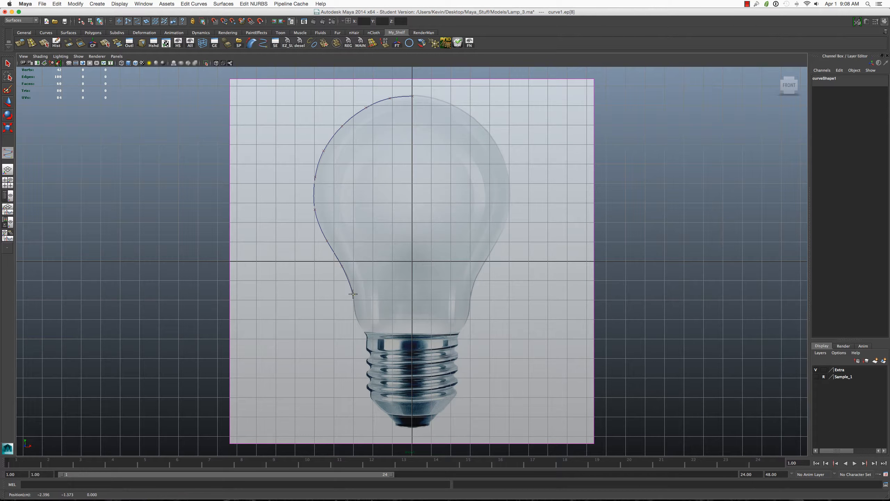
click(356, 318)
click(362, 327)
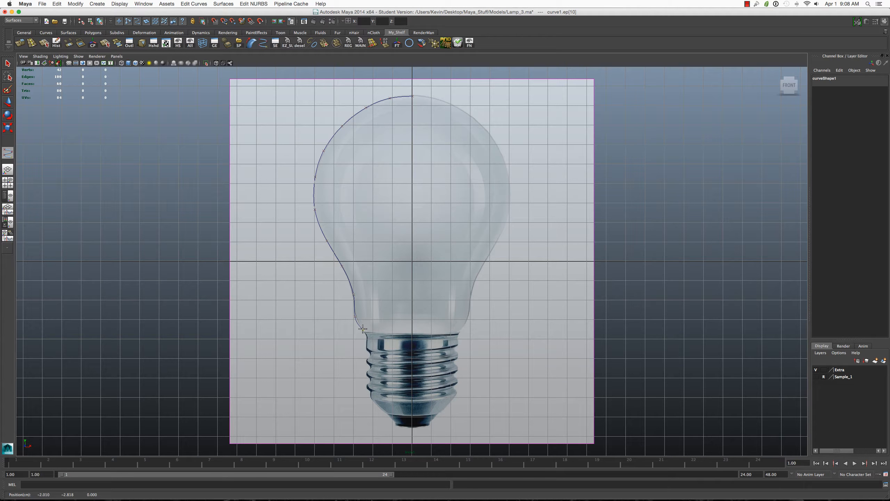
click(365, 331)
Step: Extend the EP curve down the collar of the screw base and around its first thread on the left side
scroll(366, 337, down, 2)
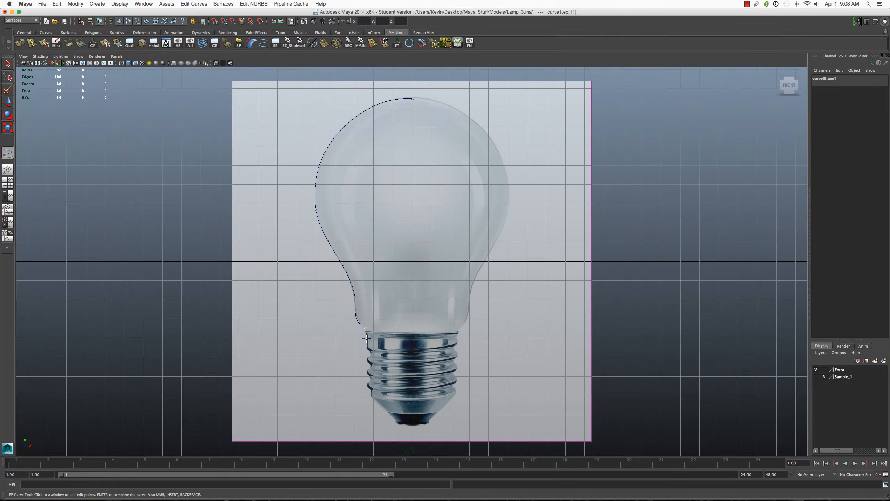
key(f)
scroll(367, 338, down, 10)
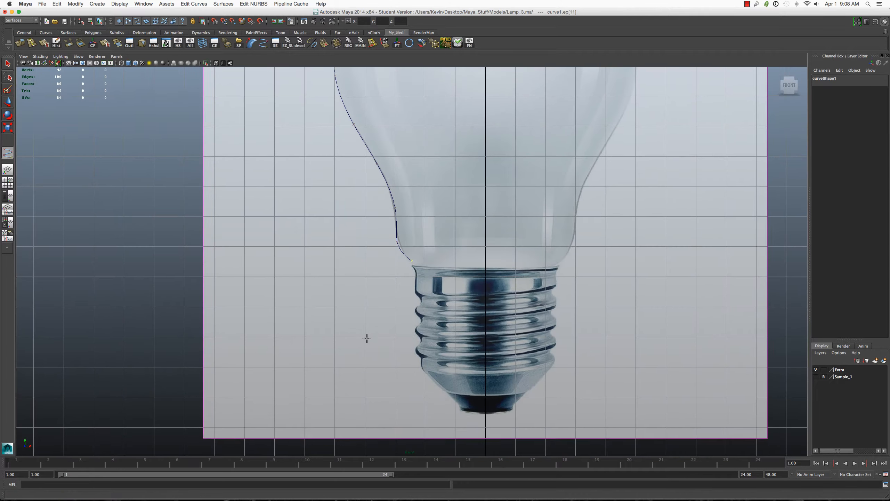
click(415, 277)
click(415, 291)
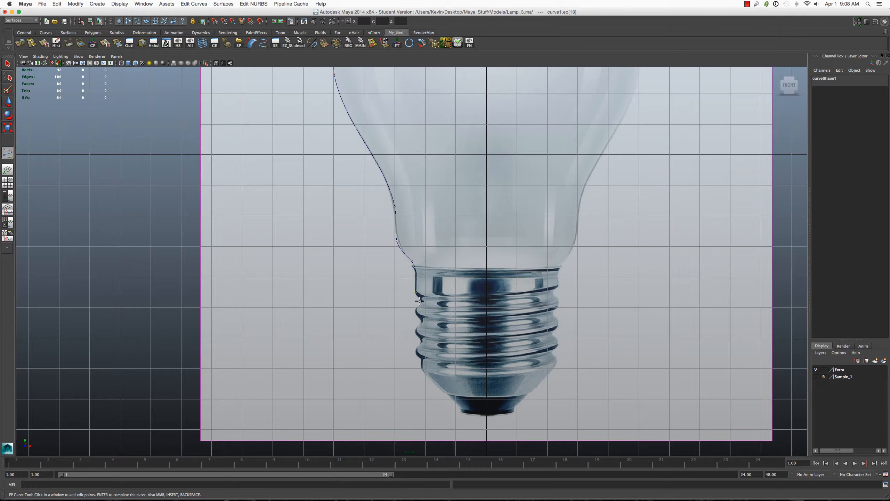
click(422, 301)
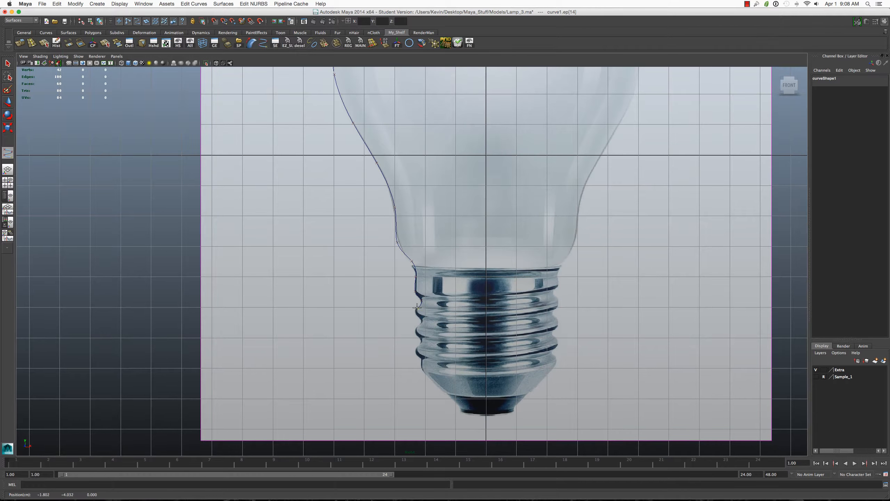
click(417, 308)
click(416, 314)
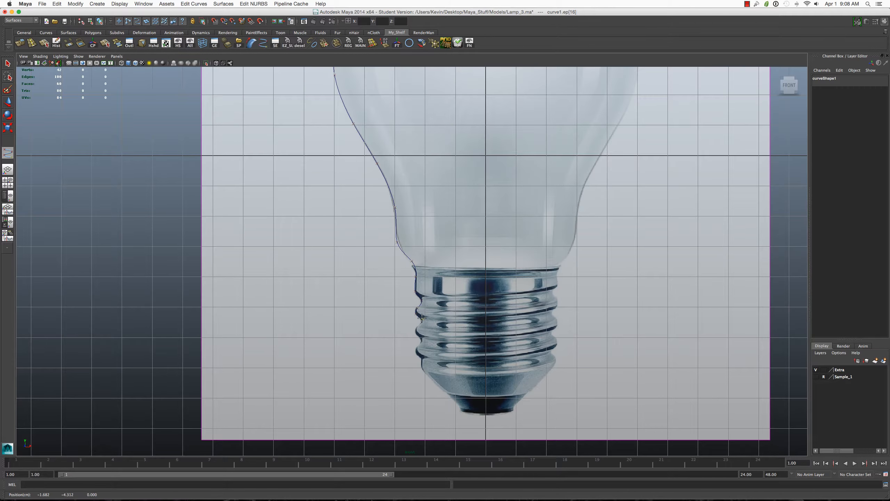
Step: Trace the remaining threads on the left side of the screw base, ending where the lower cone begins
scroll(420, 320, down, 1)
click(416, 325)
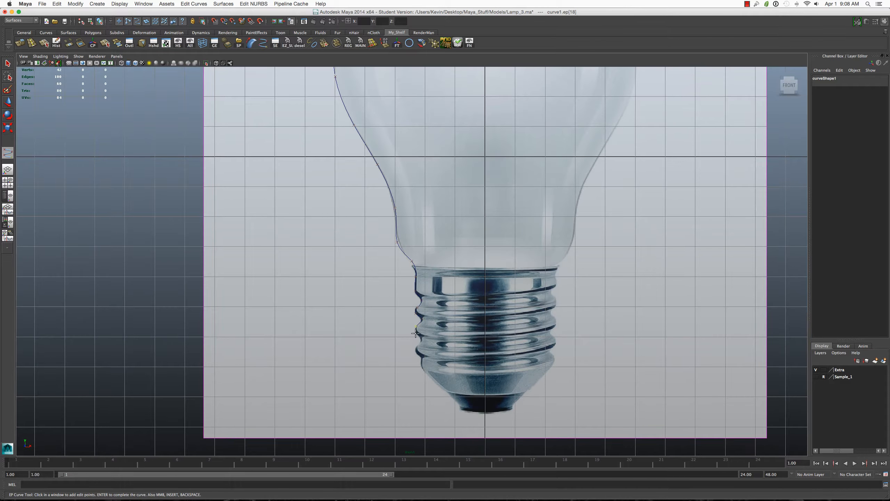
click(416, 330)
click(418, 334)
click(420, 337)
click(419, 343)
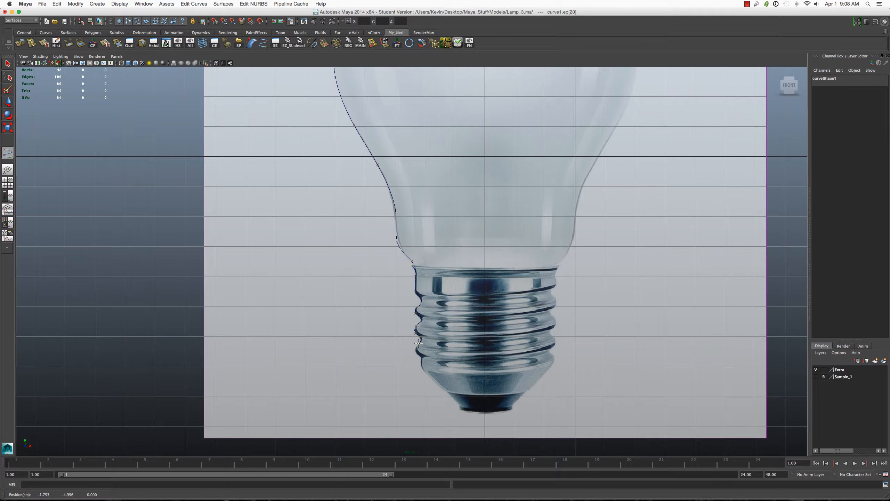
click(416, 350)
click(418, 355)
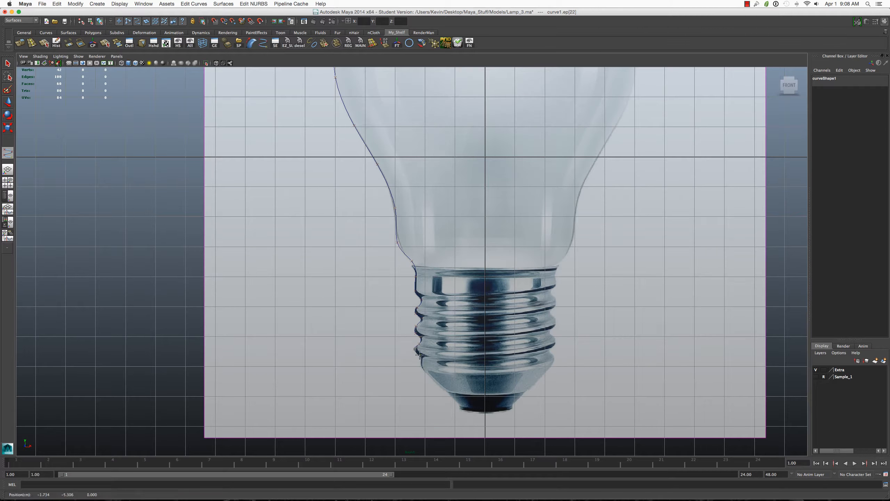
scroll(418, 355, down, 1)
click(422, 363)
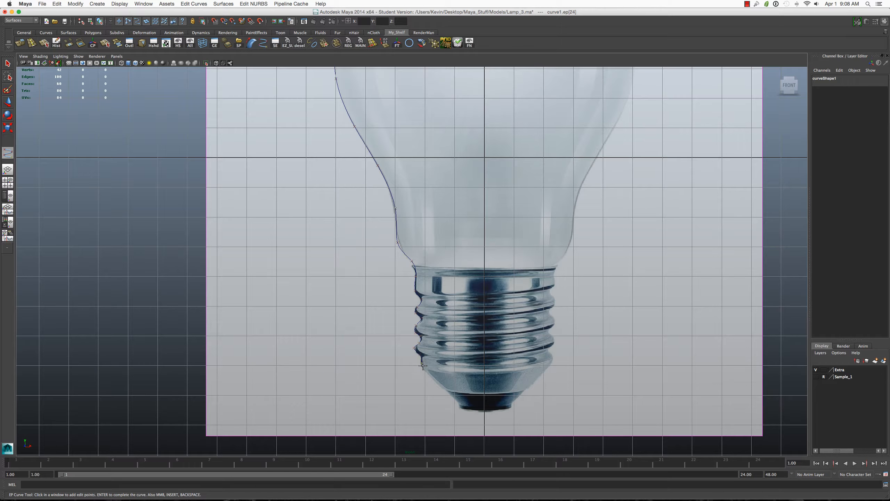
Step: Trace the lower cone and bottom contact to the vertical center axis and complete the EP curve
click(425, 370)
click(448, 390)
click(457, 402)
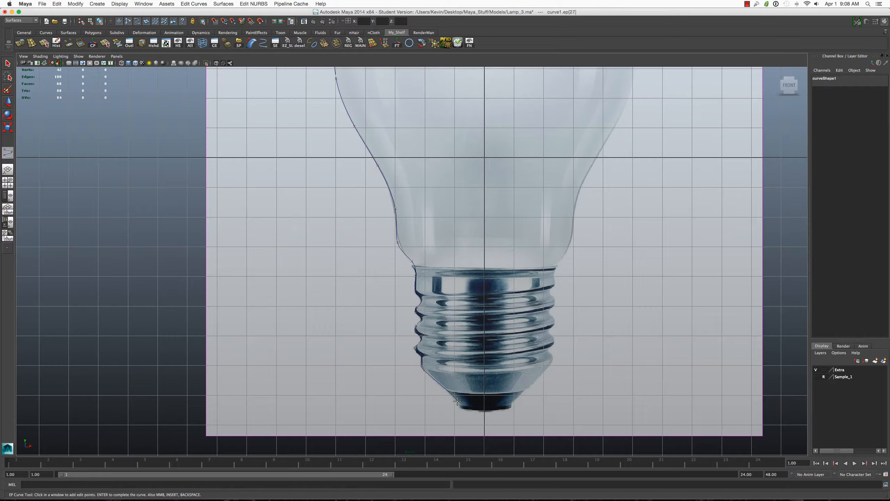
click(484, 410)
key(Return)
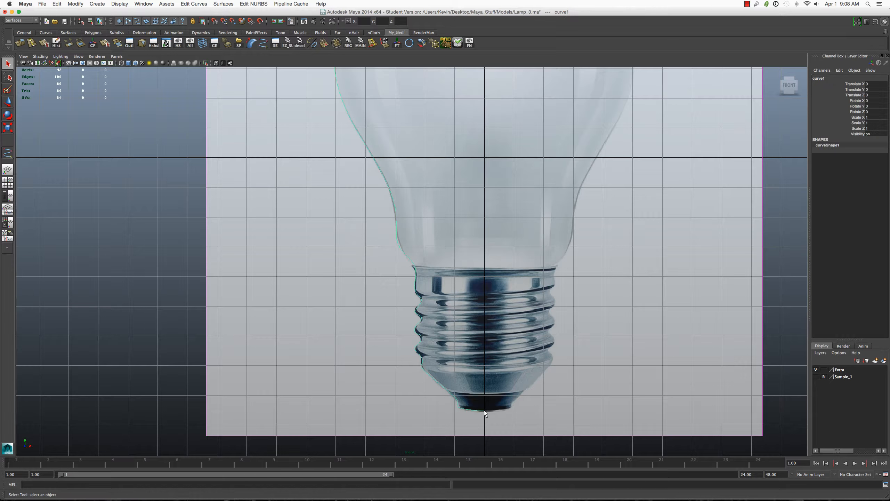
scroll(443, 114, down, 8)
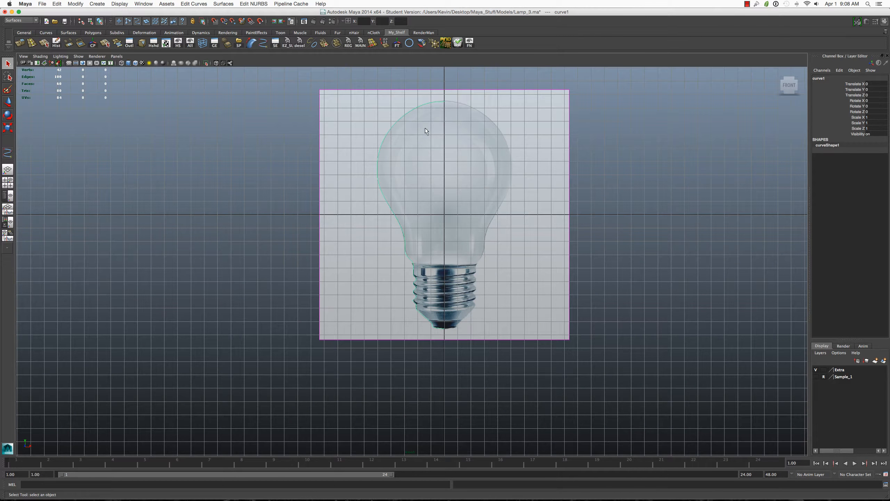
scroll(440, 158, down, 1)
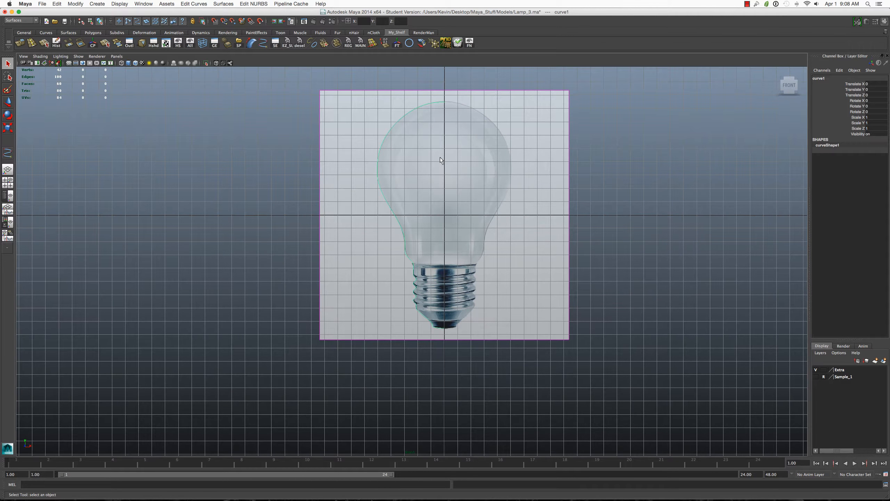
Step: Try Smooth Curve on the traced bulb profile
click(21, 21)
click(18, 35)
click(23, 22)
click(16, 36)
click(197, 3)
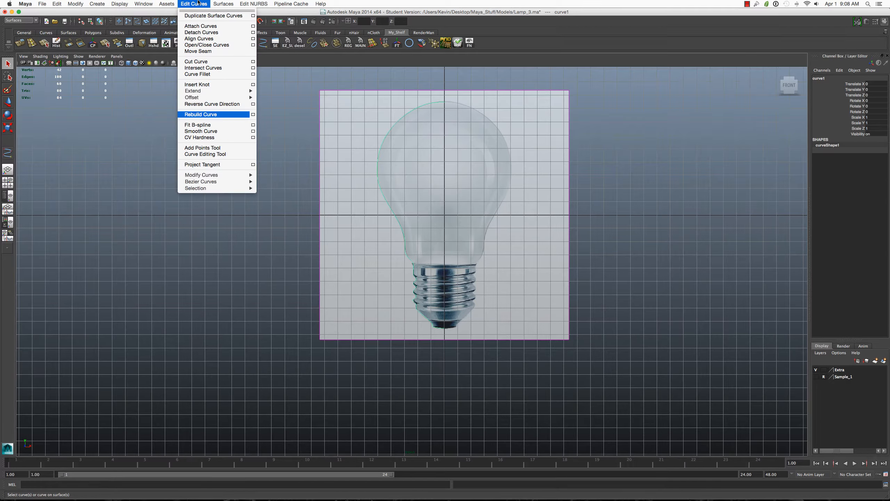
click(210, 131)
scroll(419, 224, up, 3)
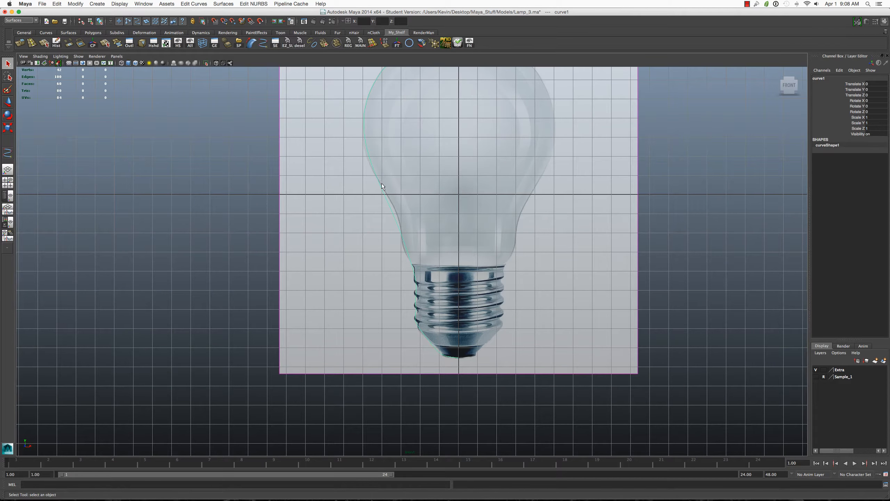
scroll(416, 277, down, 1)
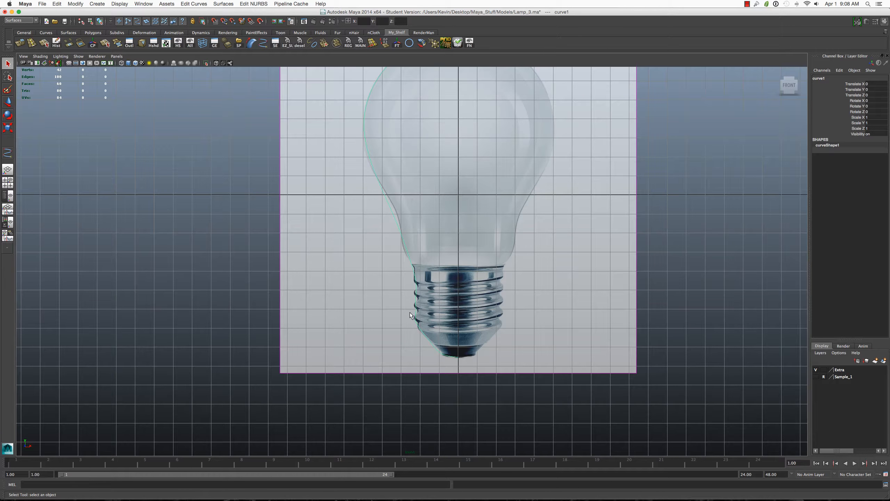
scroll(419, 288, up, 1)
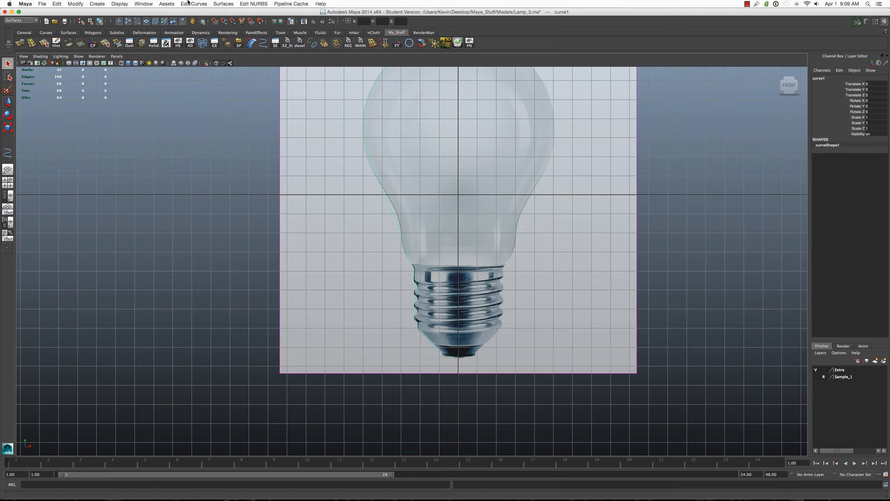
scroll(420, 192, down, 2)
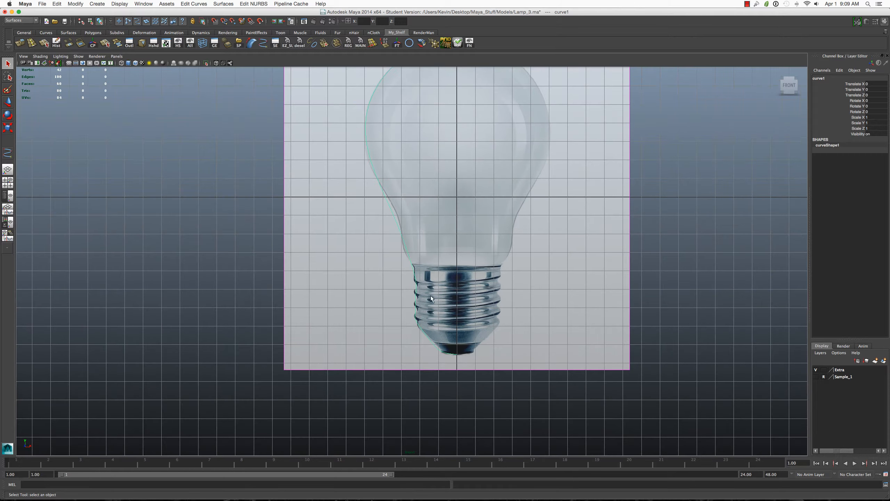
key(ctrl+z)
Step: Try rebuilding the profile curve after resetting the Rebuild Curve options
click(193, 3)
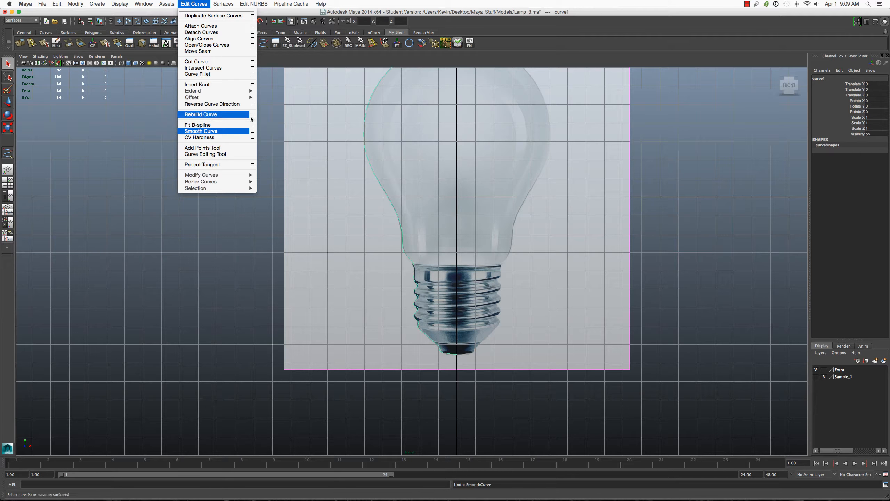
click(252, 115)
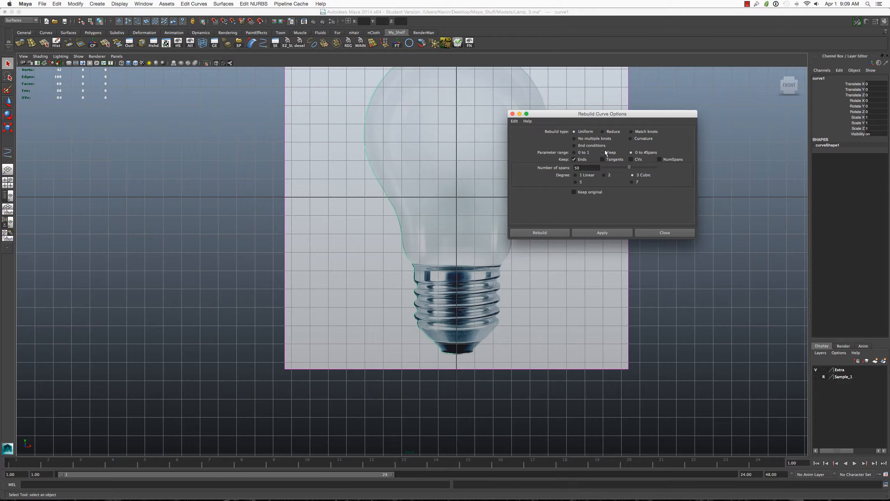
drag(558, 115, 611, 110)
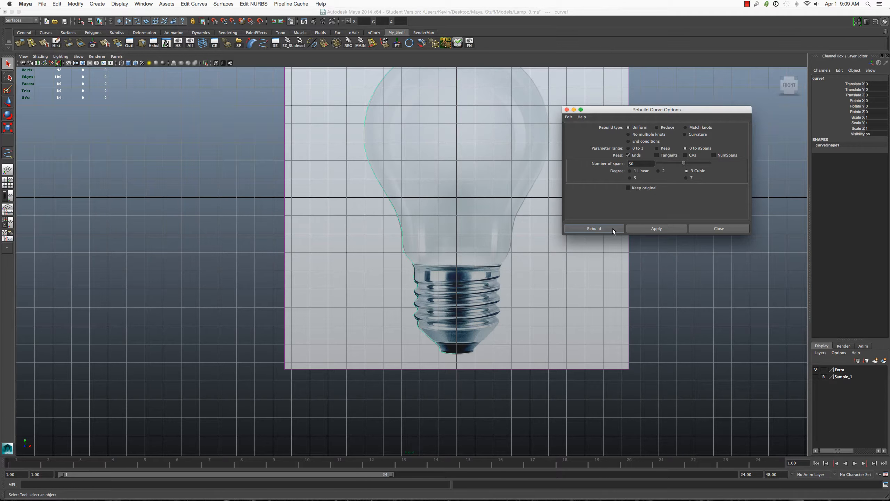
click(569, 117)
click(607, 228)
key(z)
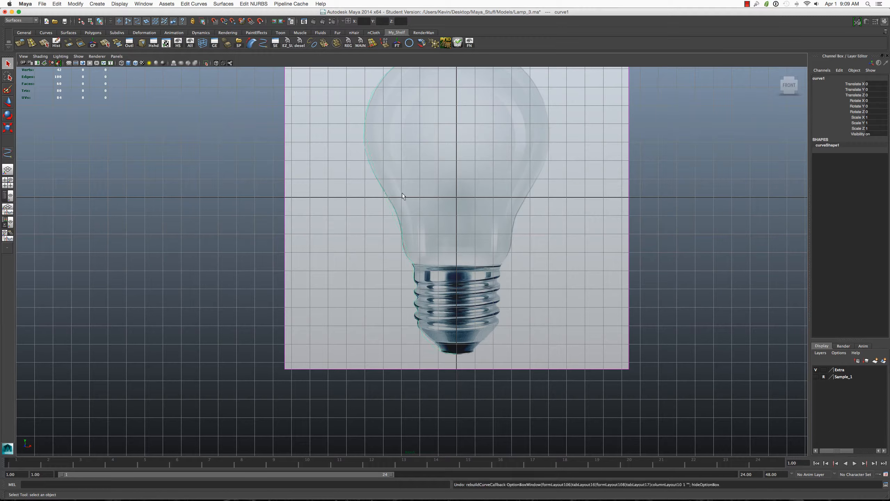
Step: Try a uniform cubic rebuild of the profile curve, with the parameter range set to Keep
click(193, 3)
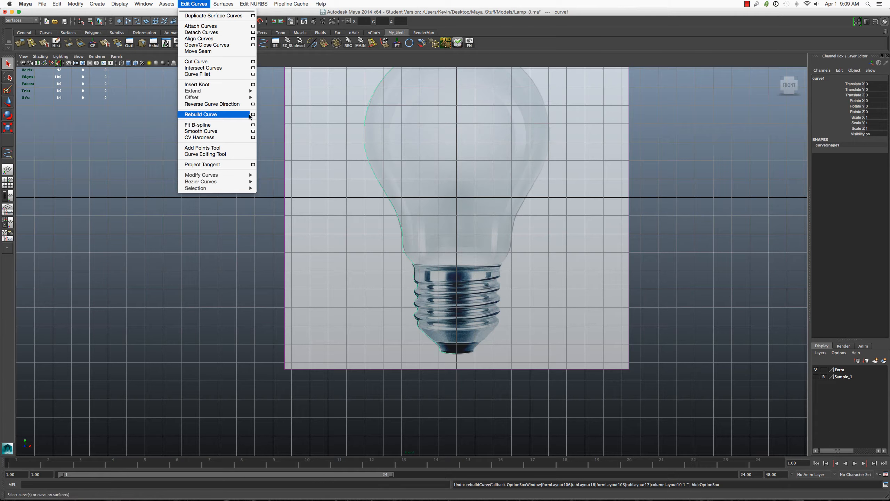
click(251, 115)
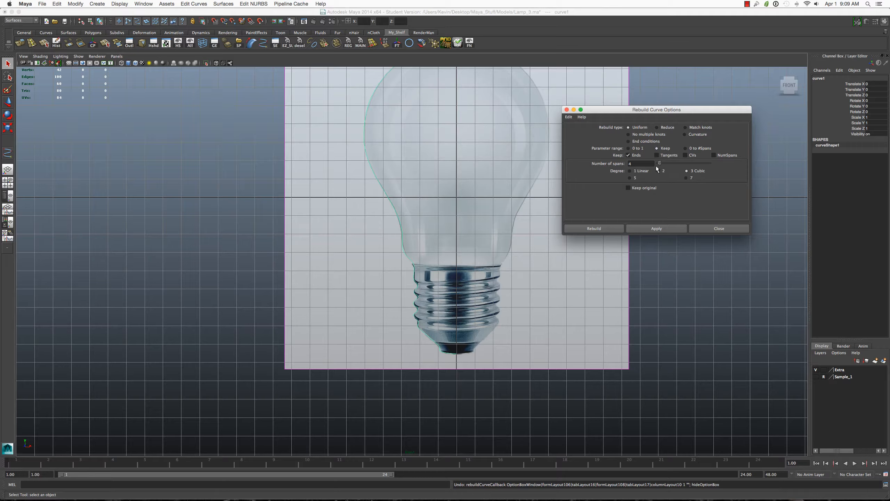
click(611, 227)
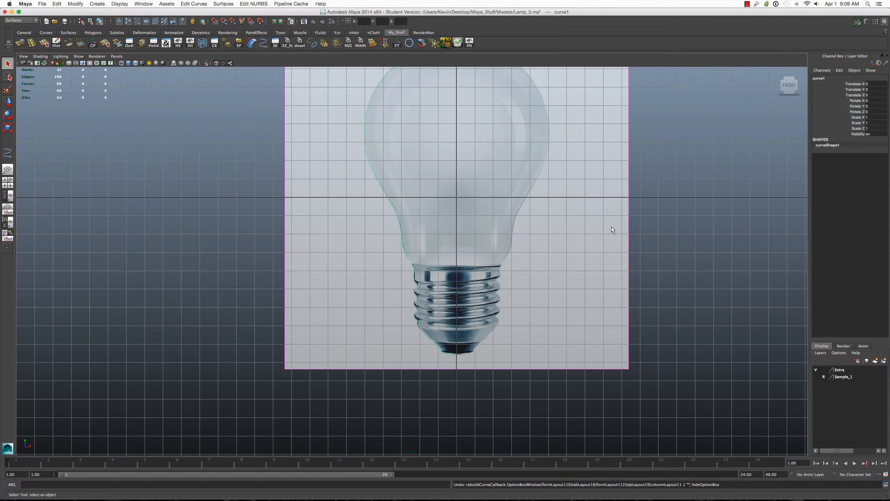
Step: Rebuild the profile curve as uniform, 3 Cubic, with parameter range Keep and CVs kept
click(193, 3)
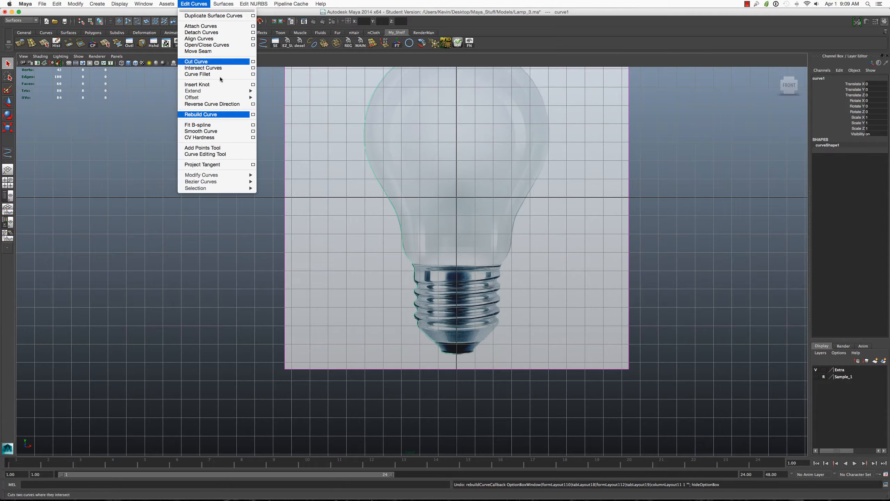
click(253, 116)
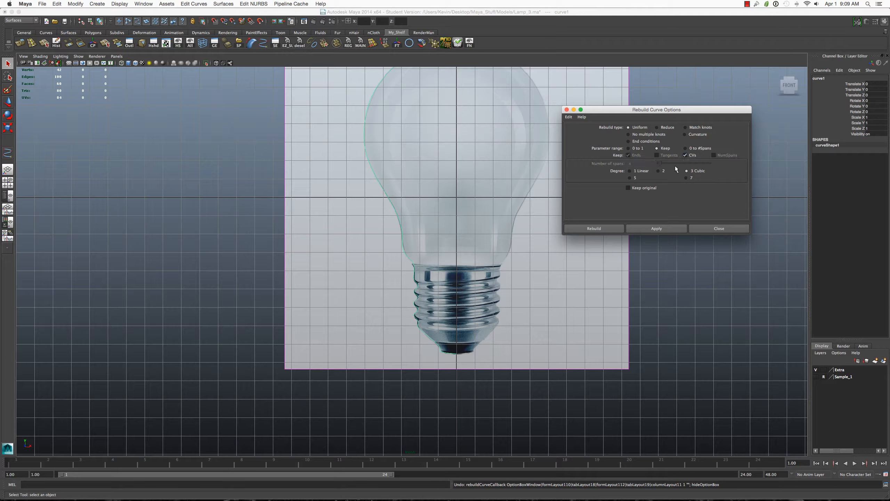
click(594, 228)
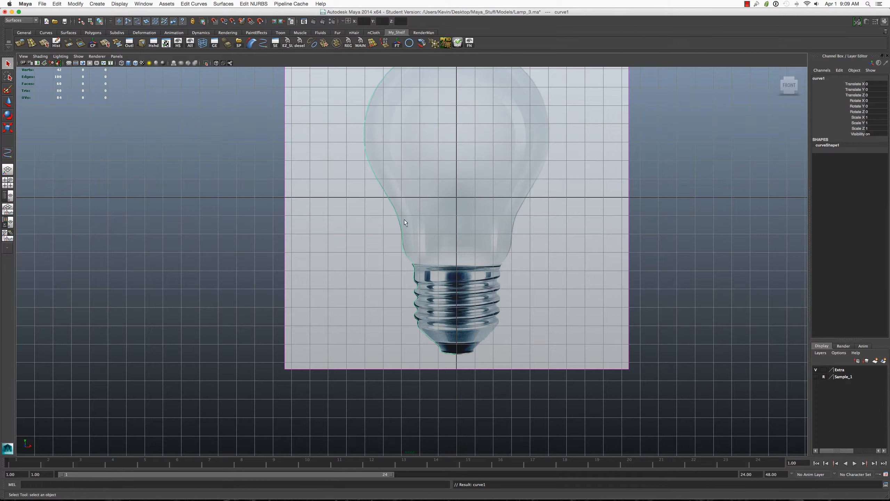
Step: Display the rebuilt profile curve's control vertices for editing
scroll(404, 219, up, 2)
scroll(396, 210, up, 3)
right_click(396, 210)
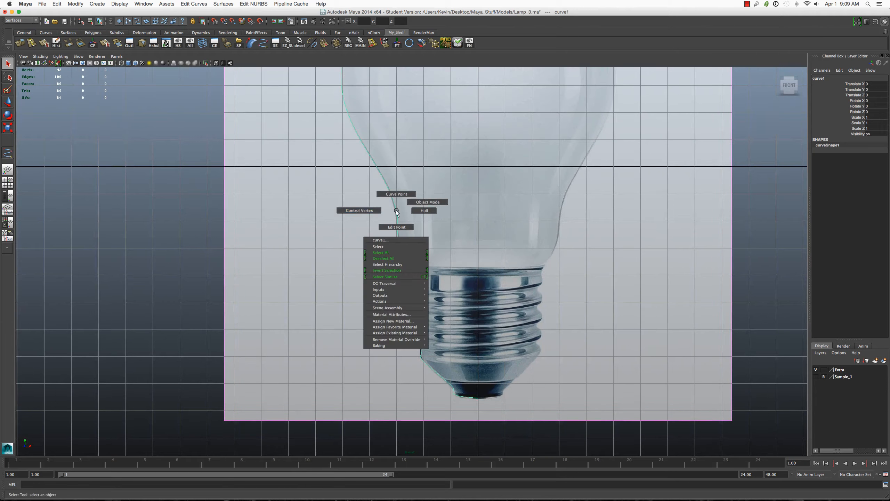
right_drag(396, 210, 387, 208)
scroll(420, 331, up, 4)
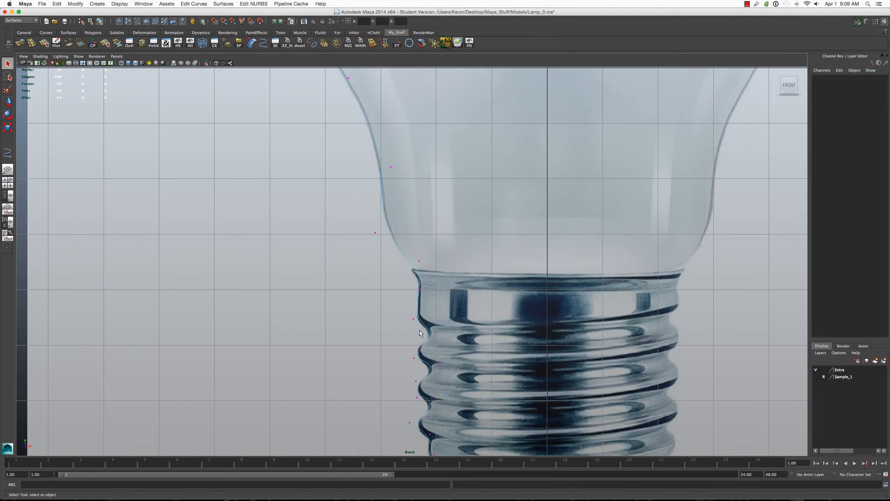
scroll(402, 310, down, 5)
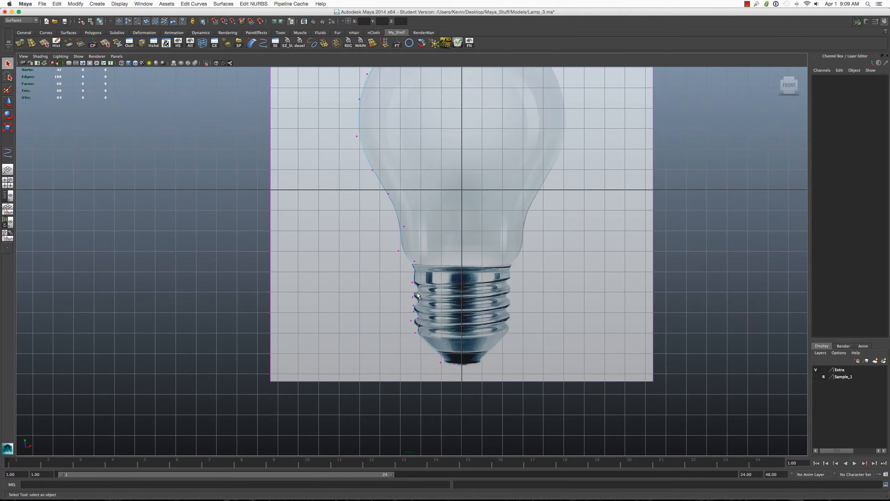
Step: Adjust the control vertices at the screw collar's lower edge and where the glass meets the collar to fit the reference outline
click(431, 292)
key(w)
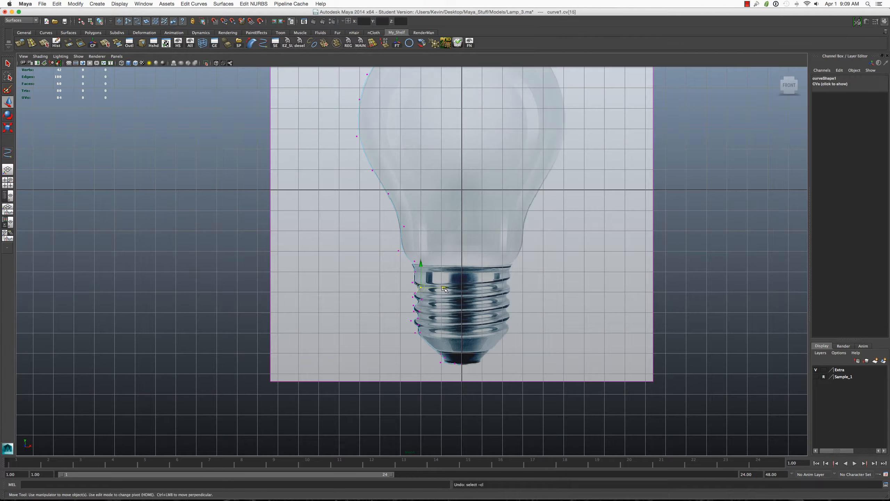
drag(439, 289, 426, 288)
shift+click(413, 283)
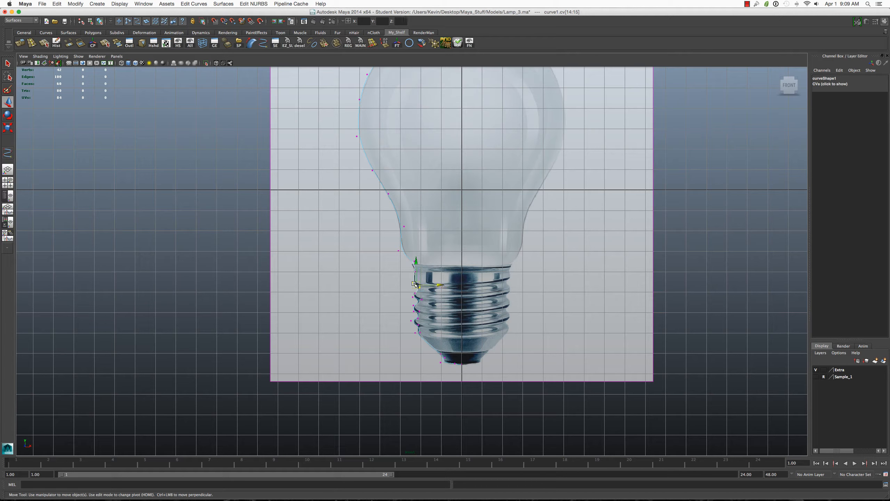
key(f)
scroll(386, 245, down, 10)
scroll(386, 245, up, 4)
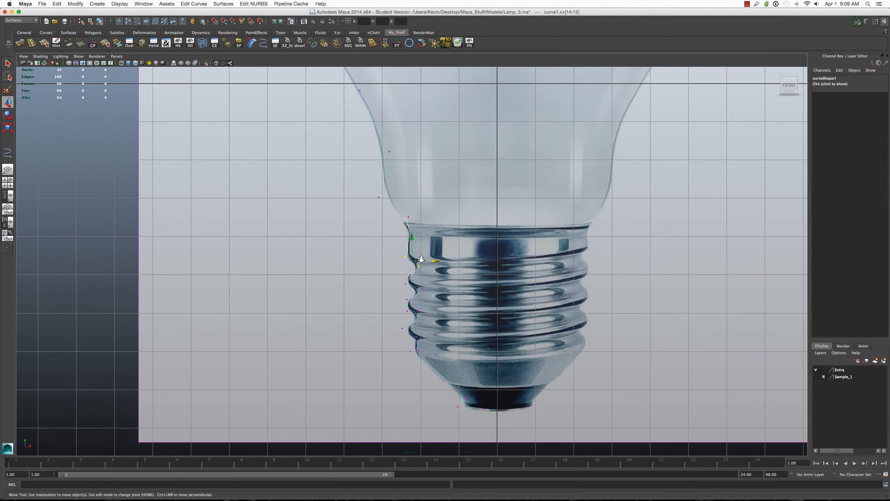
drag(387, 245, 436, 256)
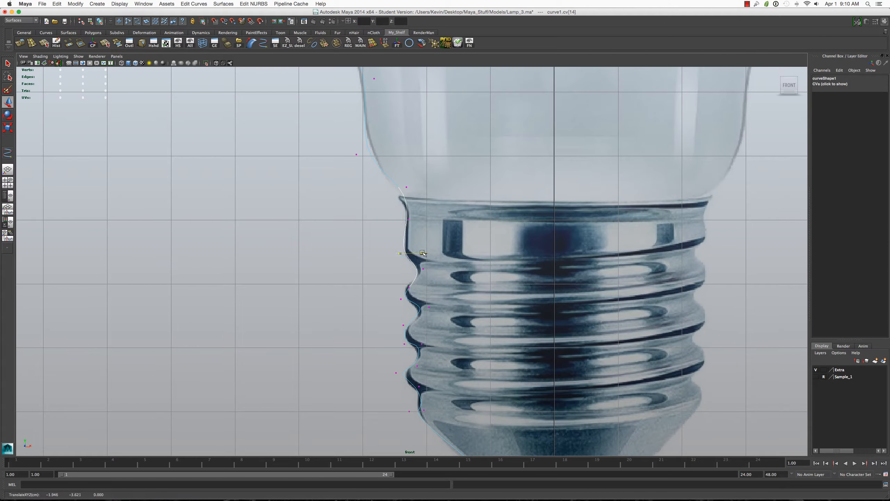
drag(383, 171, 424, 186)
Step: Try deleting control vertices along the lower neck of the glass outline
scroll(369, 155, up, 1)
key(Left)
key(Delete)
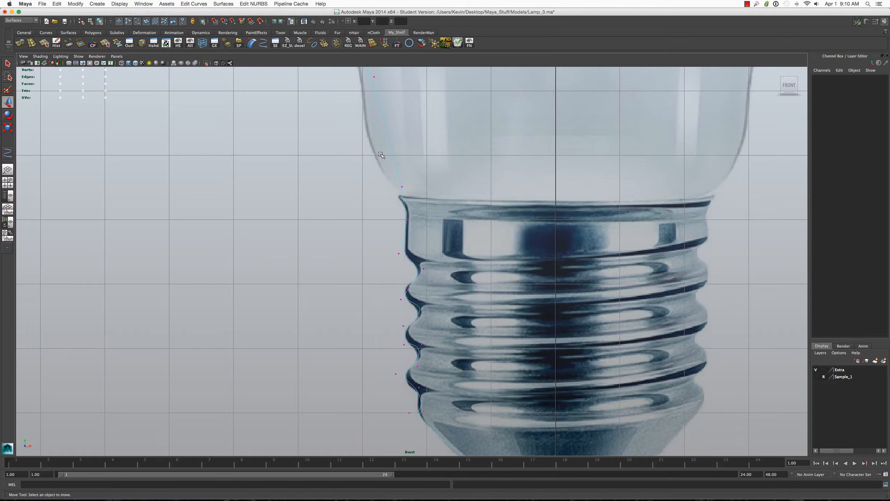
scroll(380, 156, down, 5)
key(z)
drag(388, 166, 396, 219)
key(Delete)
key(z)
key(z)
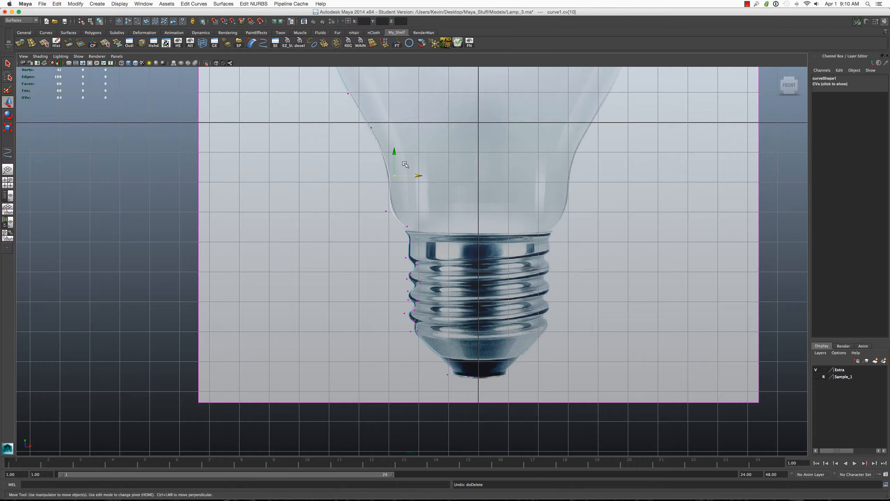
Step: Reposition the two control vertices on the lower neck so the curve follows the glass edge above the screw base
drag(382, 164, 417, 176)
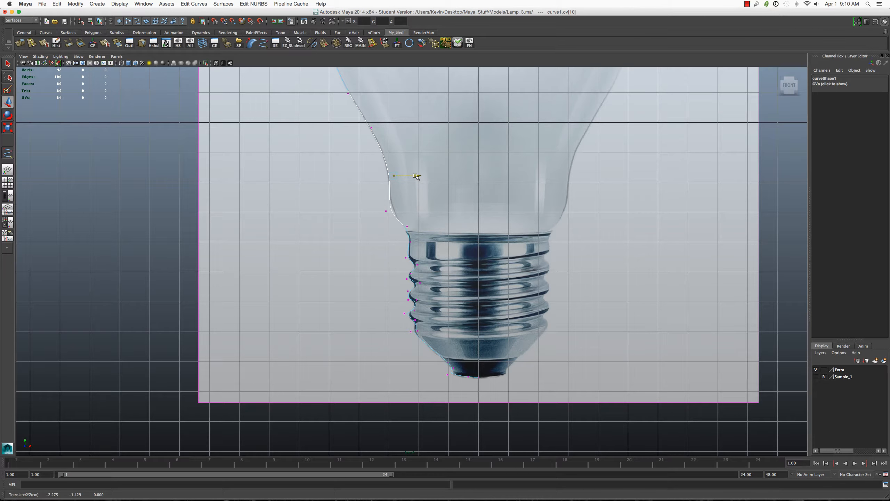
drag(376, 205, 398, 219)
drag(413, 206, 412, 205)
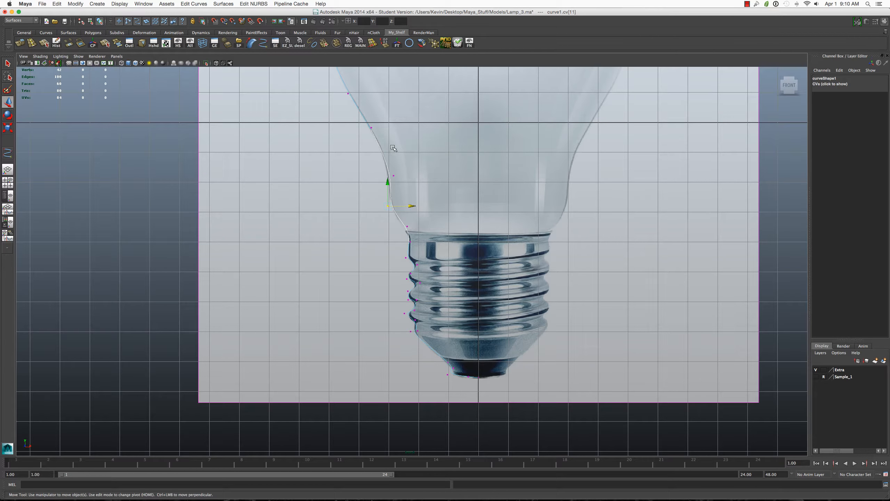
Step: Try deleting the control vertex at the upper neck, where the glass taper begins to straighten
click(397, 135)
scroll(397, 136, down, 1)
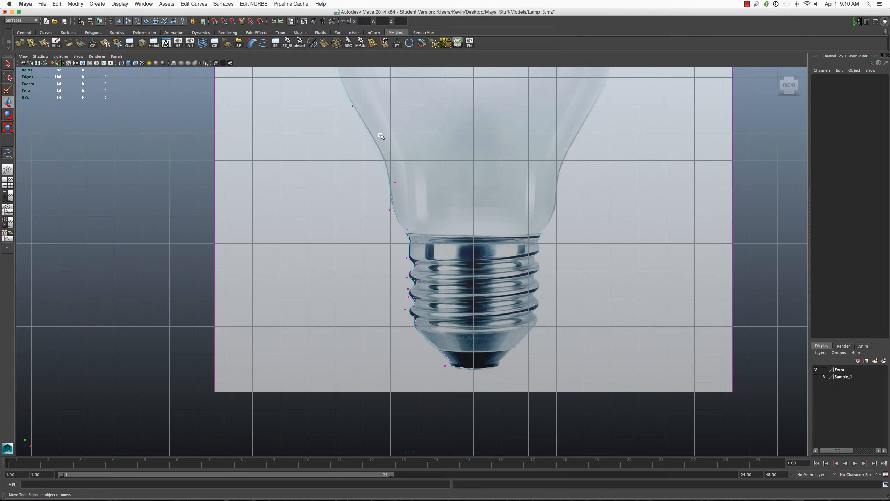
key(z)
Step: Reposition the control vertices around the first screw thread and the groove beneath it to fit the reference outline
drag(398, 262, 426, 285)
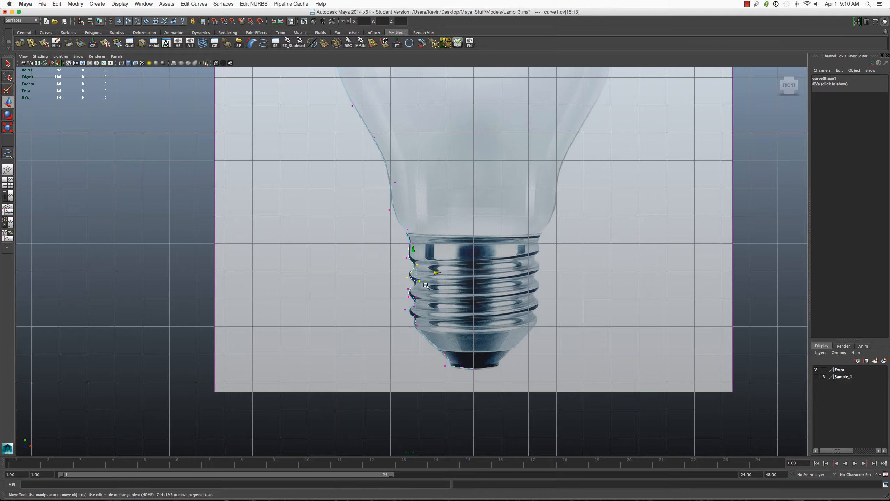
scroll(424, 285, up, 5)
scroll(424, 285, down, 4)
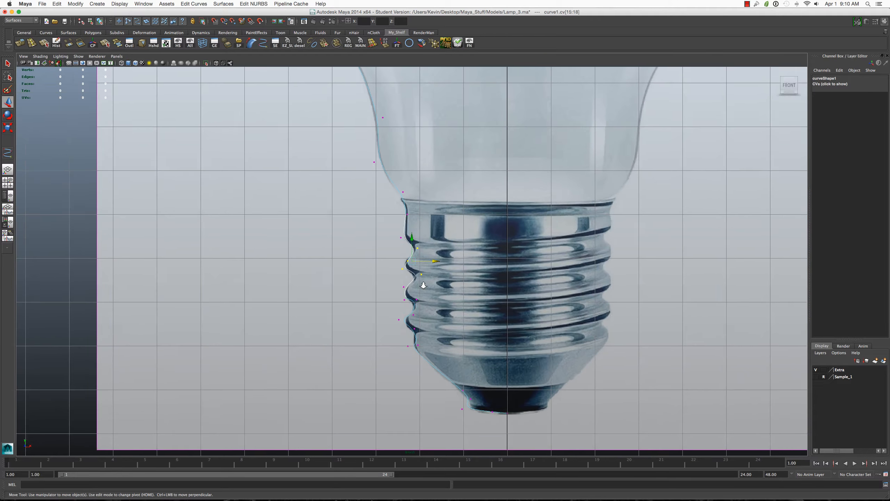
scroll(423, 285, up, 2)
scroll(423, 285, up, 1)
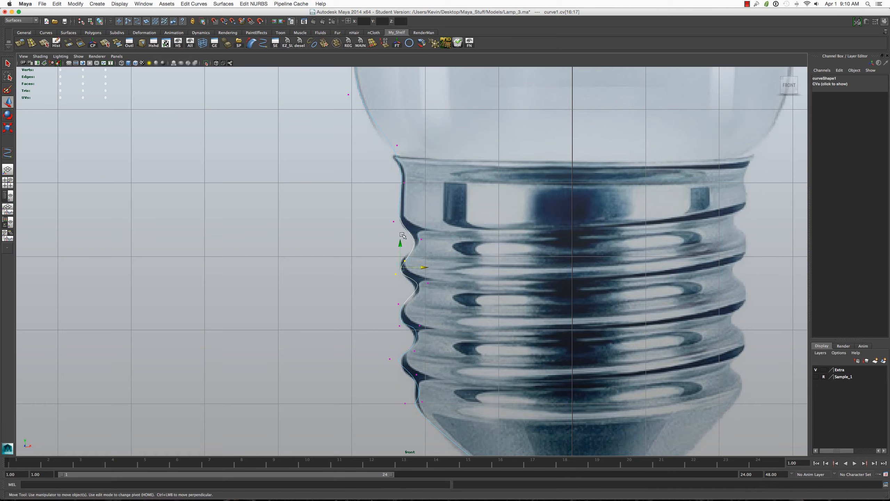
drag(401, 240, 400, 236)
click(396, 270)
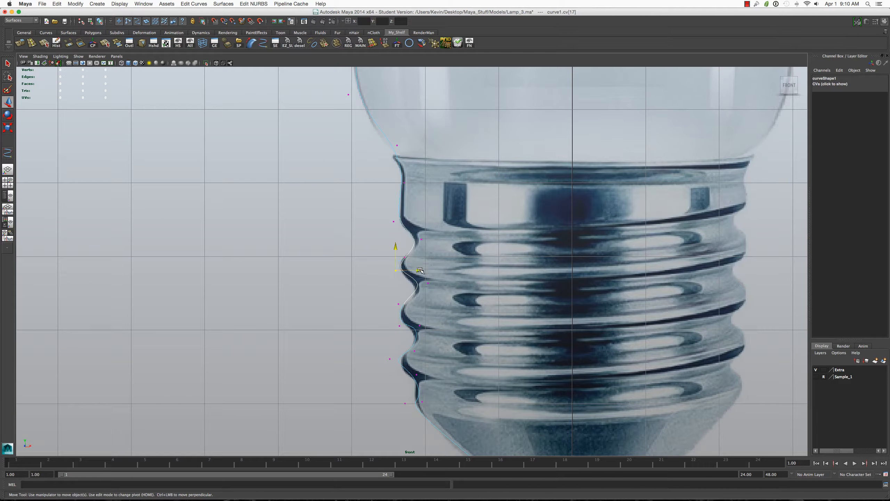
click(429, 283)
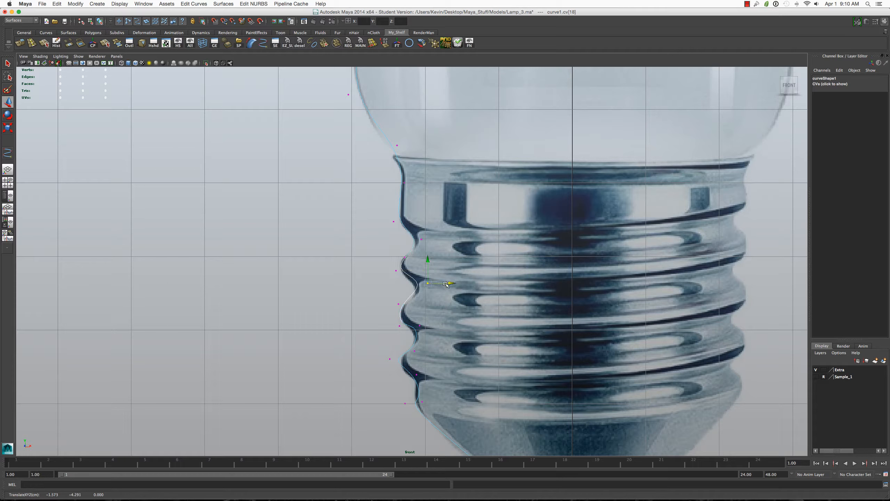
drag(428, 260, 429, 264)
drag(423, 305, 425, 306)
Step: Adjust the control vertices at the underside of the second screw thread and the adjoining groove to match the reference
click(400, 326)
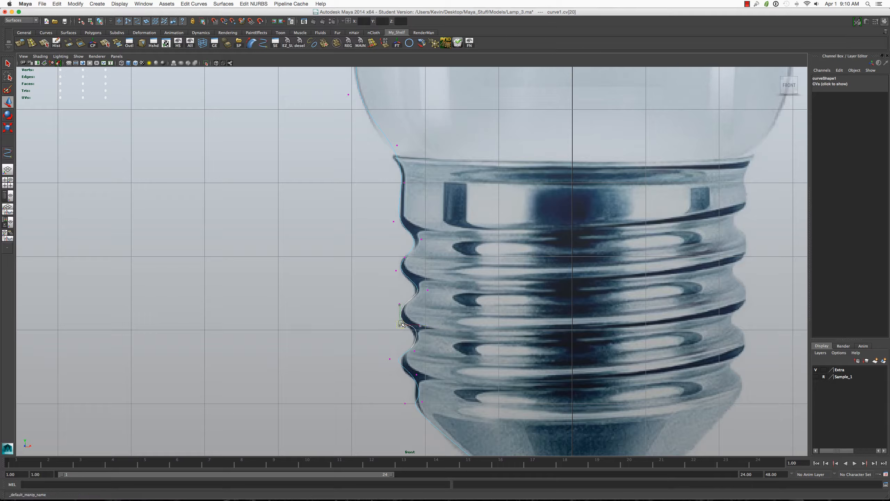
click(434, 333)
click(401, 325)
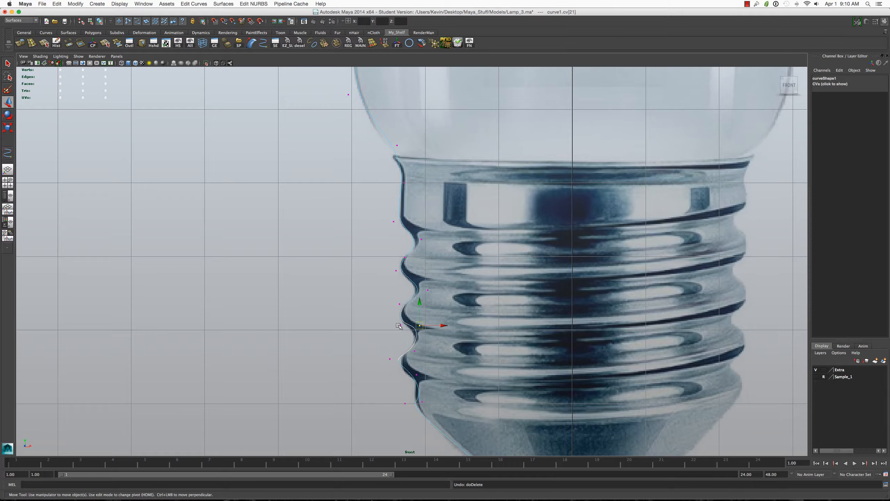
drag(417, 324, 421, 331)
click(421, 326)
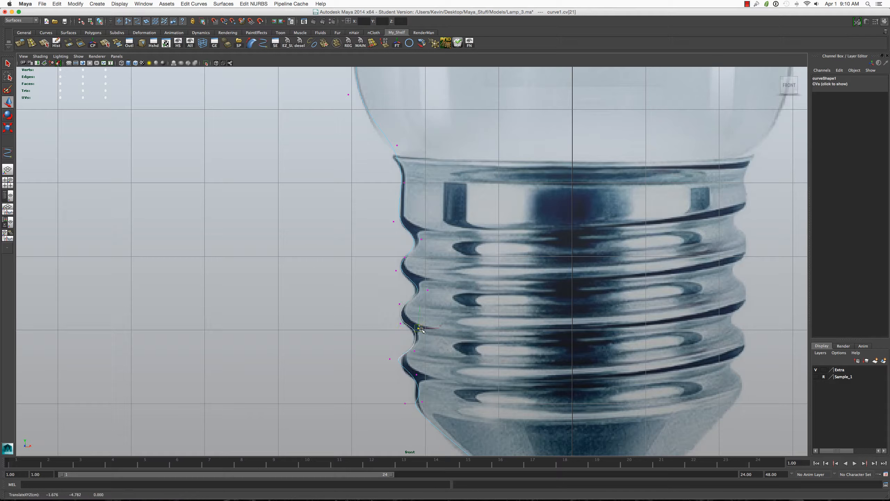
Step: Move the control vertices around the third screw thread and its neighbouring grooves so the curve follows the metal edge
drag(382, 352, 443, 347)
click(415, 350)
click(392, 365)
drag(391, 339, 392, 341)
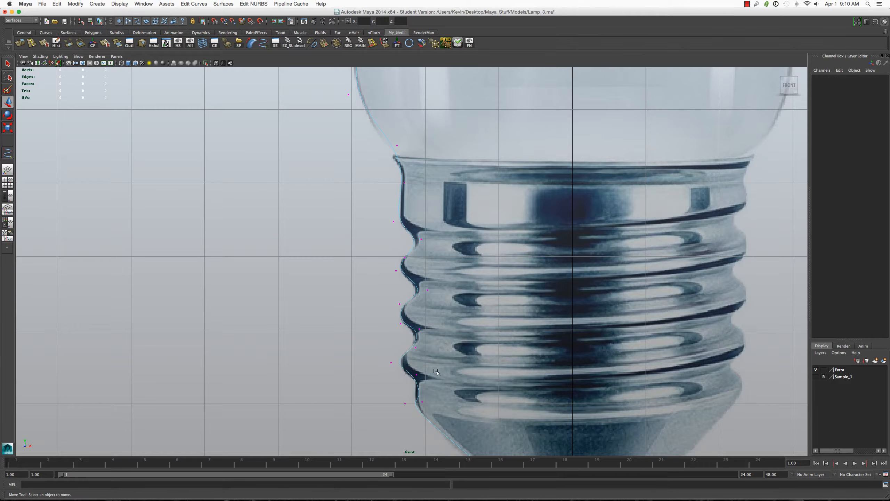
click(417, 375)
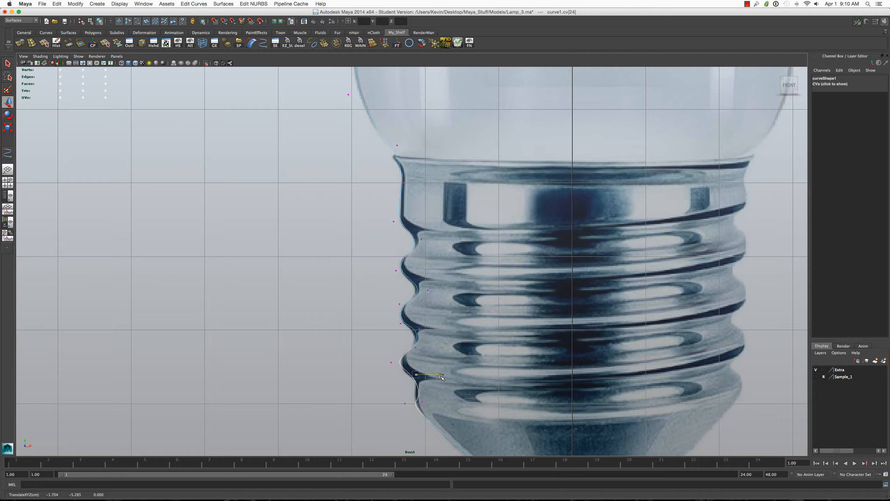
Step: Reduce the control vertices where the last thread meets the cone and shift the remaining one outward to fit the edge
click(409, 416)
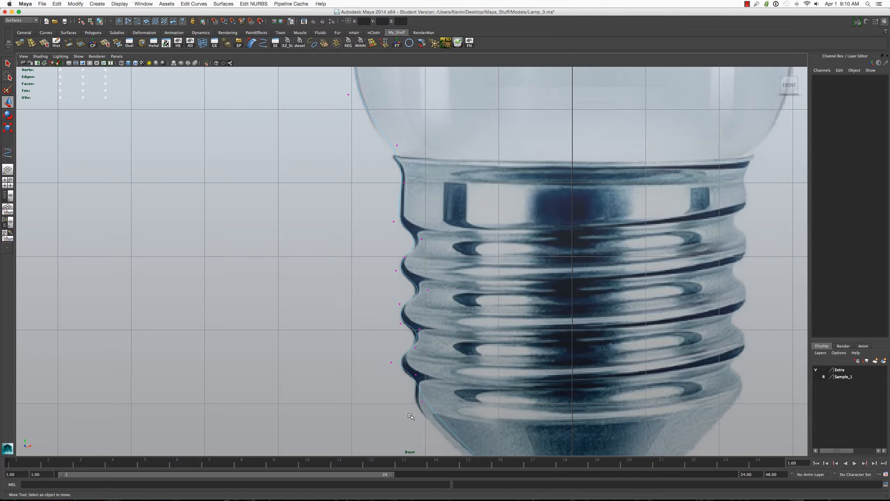
scroll(422, 395, down, 5)
scroll(424, 368, up, 3)
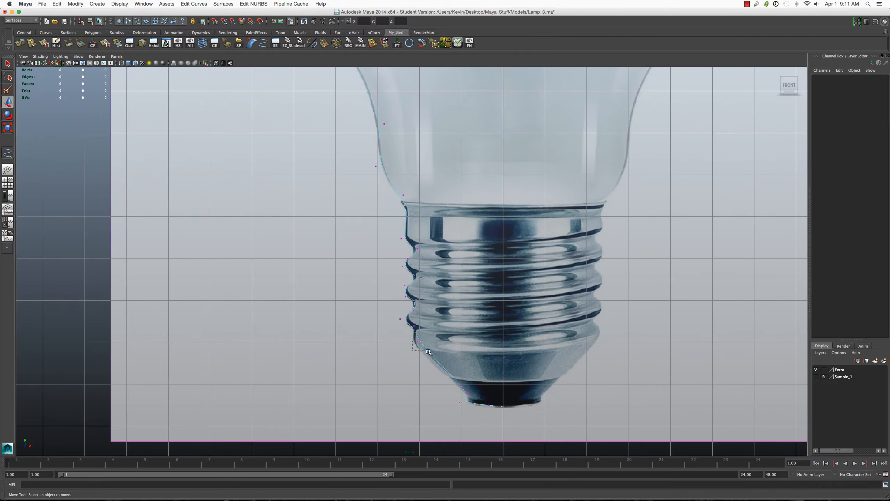
drag(428, 351, 436, 342)
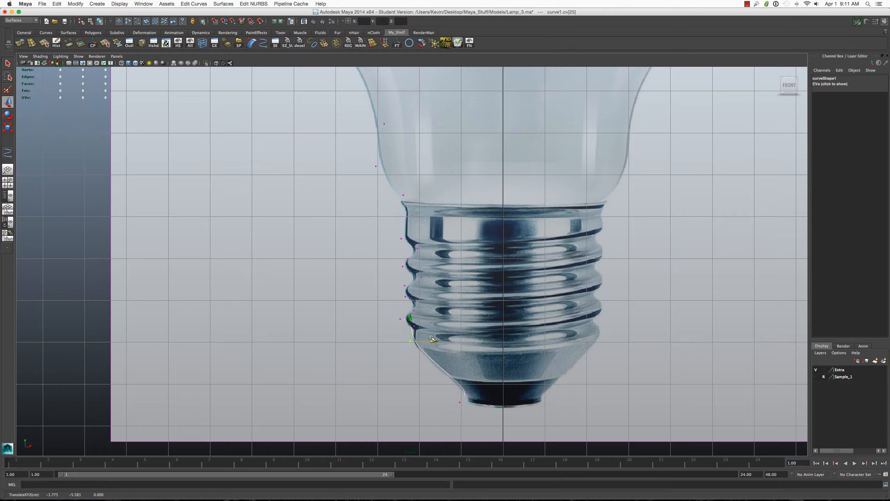
click(425, 339)
click(408, 342)
click(419, 342)
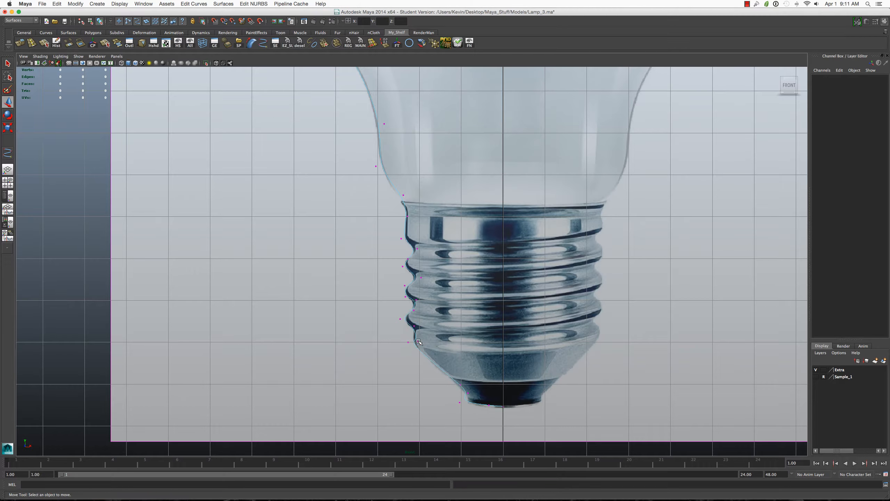
Step: Try deleting control vertices at the upper and lower ends of the base's conical section
click(419, 341)
key(Delete)
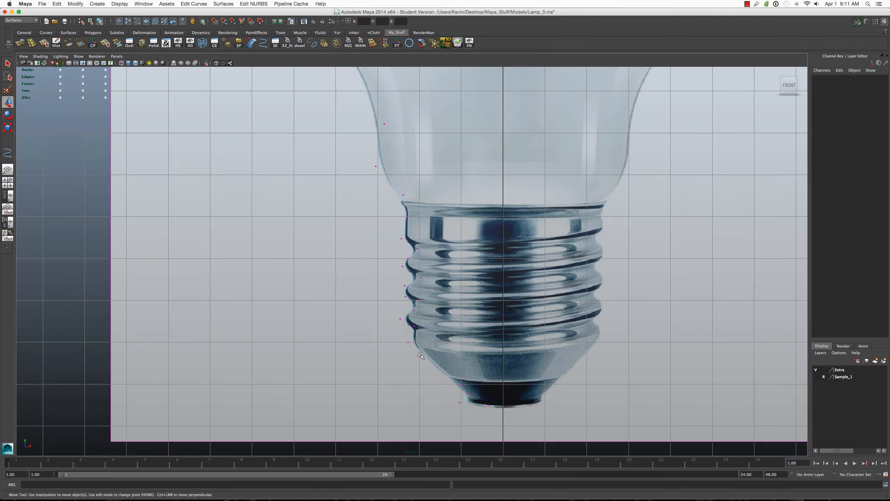
drag(420, 356, 401, 335)
click(431, 342)
drag(459, 380, 473, 392)
key(Delete)
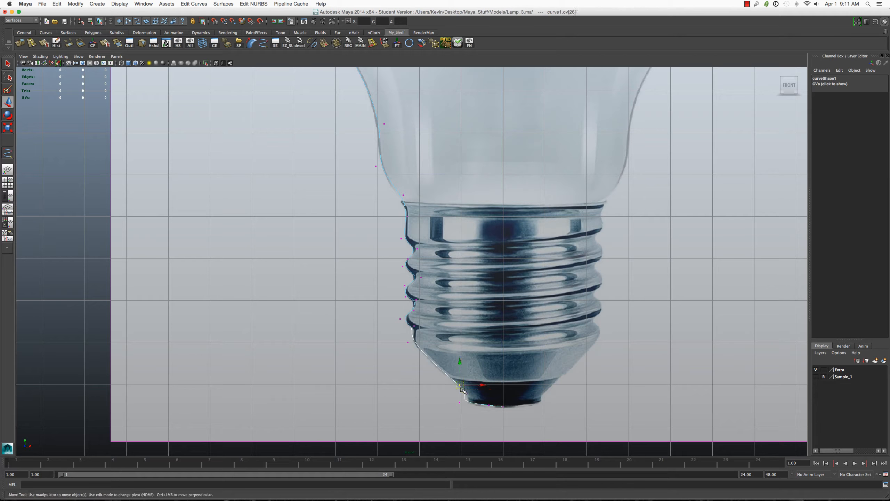
key(z)
key(z)
Step: Reposition the control vertices around the outer corner of the black bottom contact to fit its outline
click(460, 384)
click(460, 403)
drag(485, 404, 520, 414)
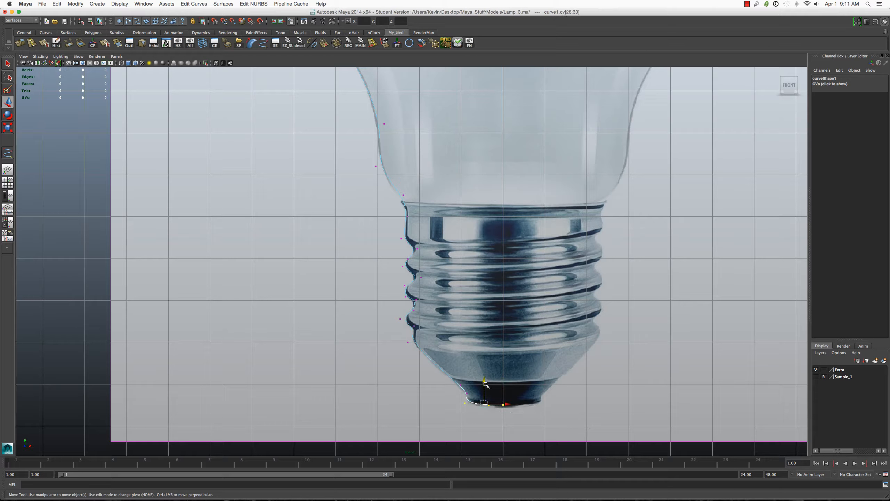
Step: Try deleting the control vertex on the underside of the bottom contact
drag(485, 387, 496, 417)
key(q)
click(496, 417)
key(z)
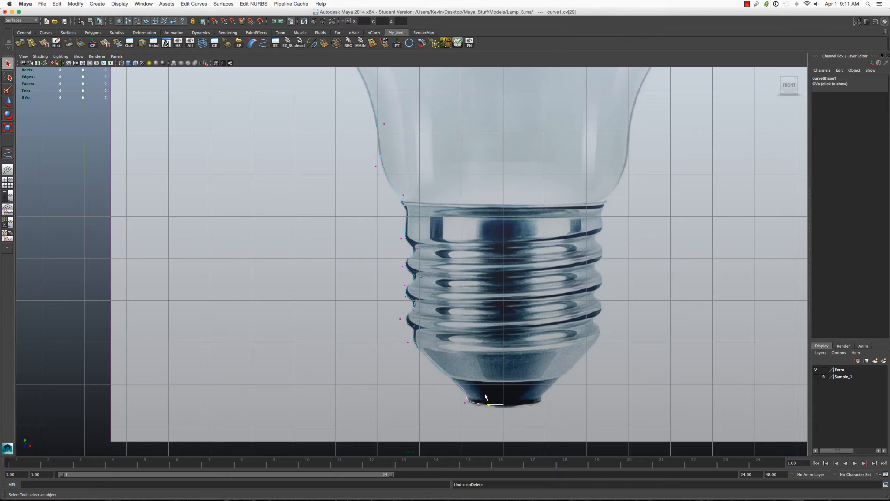
Step: Shift the control vertex on the bottom contact's underside sideways, then leave component editing
key(w)
drag(514, 405, 511, 406)
key(F8)
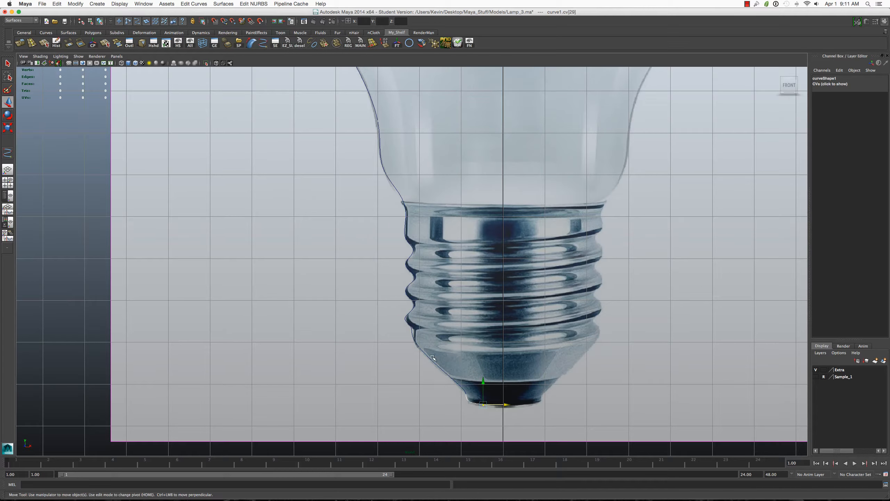
Step: Adjust the profile curve's control vertex in the groove below the third screw thread
click(431, 360)
right_drag(414, 324, 394, 320)
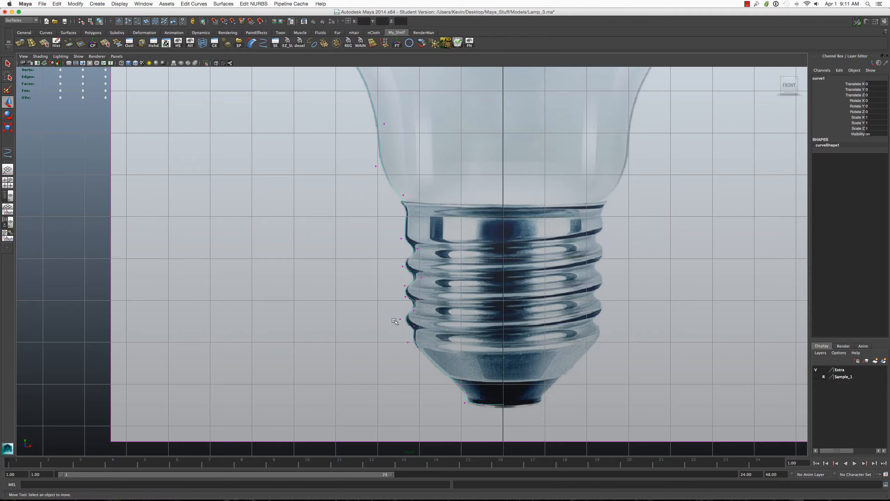
click(414, 326)
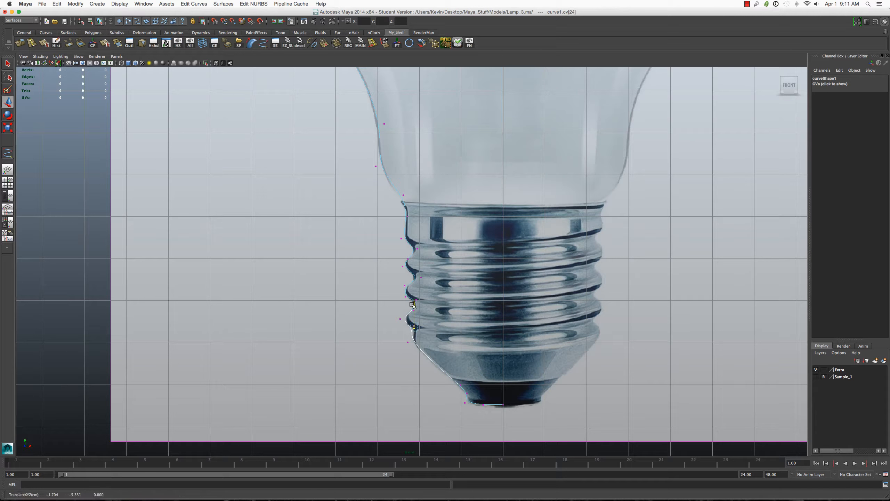
key(q)
right_drag(455, 324, 454, 327)
scroll(455, 327, down, 5)
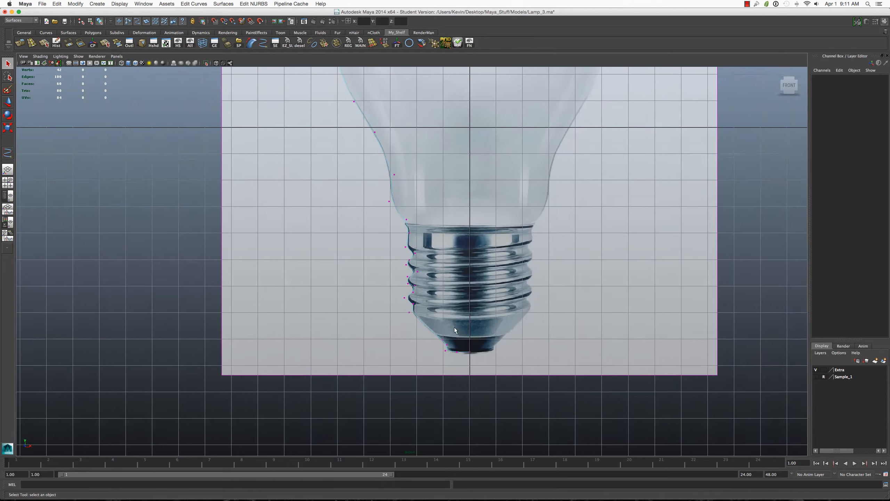
Step: Frame the whole profile curve and examine its control vertices at the top end on the centre axis
right_drag(357, 96, 364, 84)
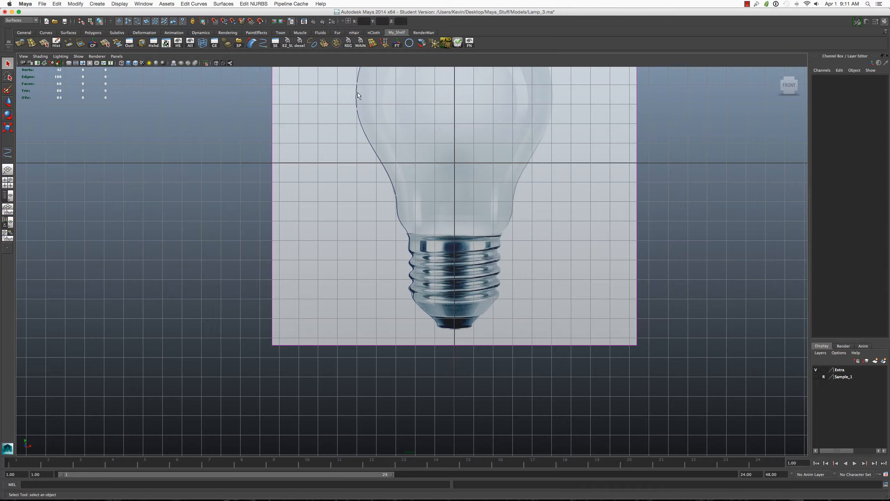
click(364, 102)
key(f)
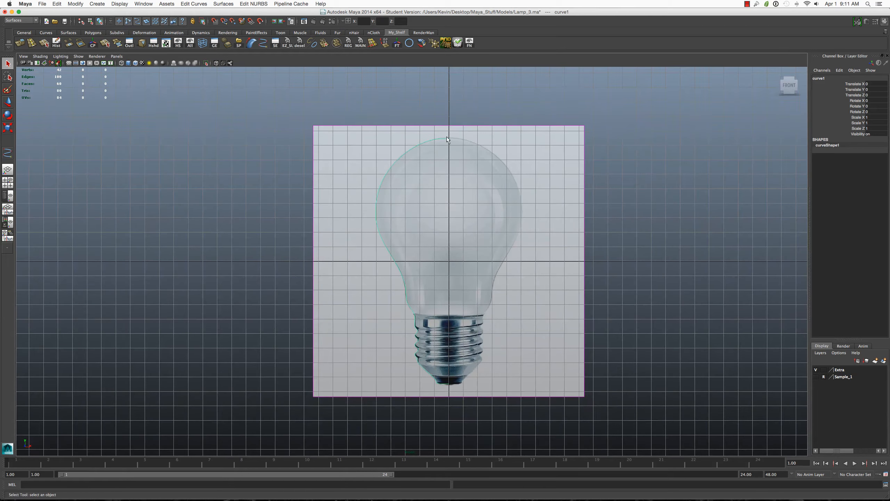
right_drag(446, 136, 452, 121)
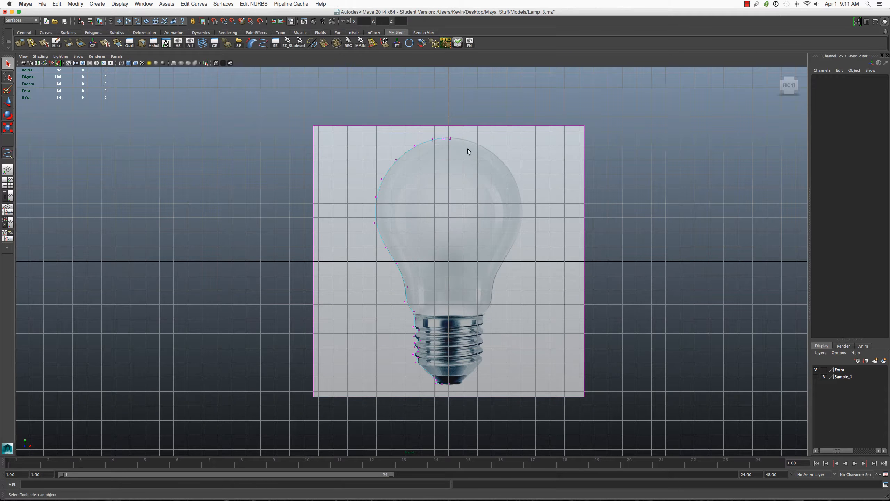
drag(468, 148, 447, 114)
key(w)
key(q)
key(w)
key(q)
click(462, 135)
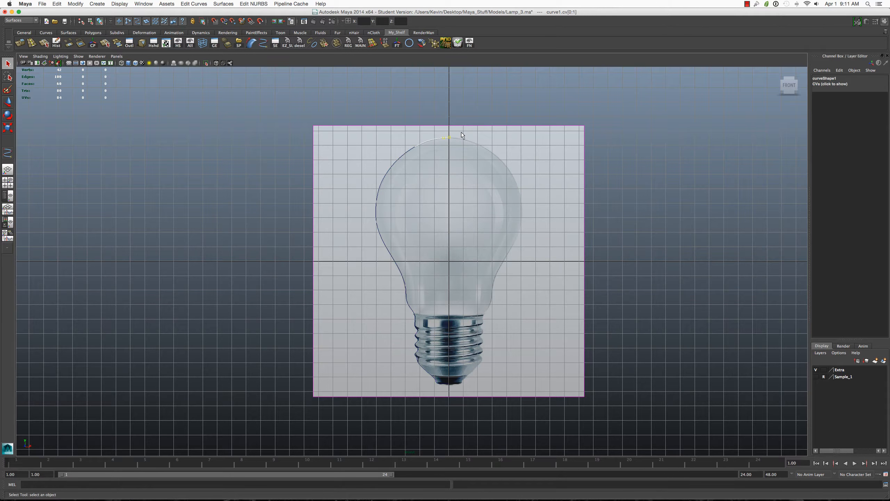
click(453, 122)
Step: Revolve the profile curve 360 degrees around the Y axis with 8 segments and NURBS output geometry
right_click(445, 137)
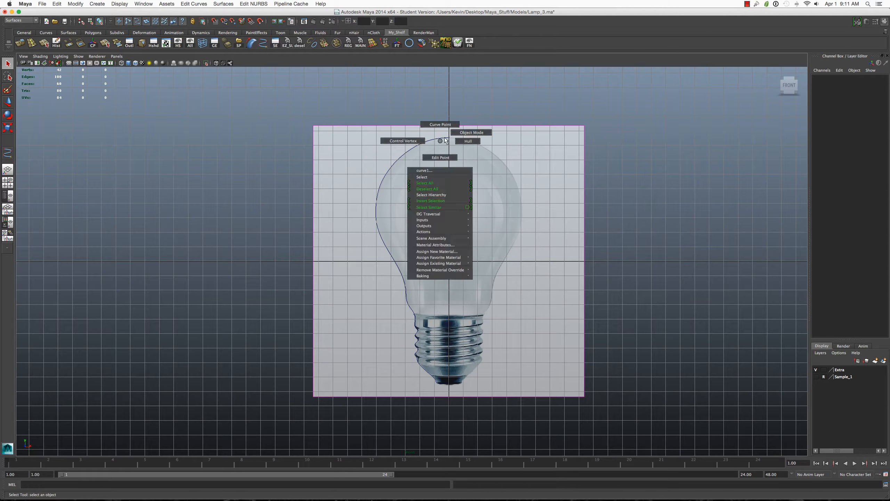
click(431, 143)
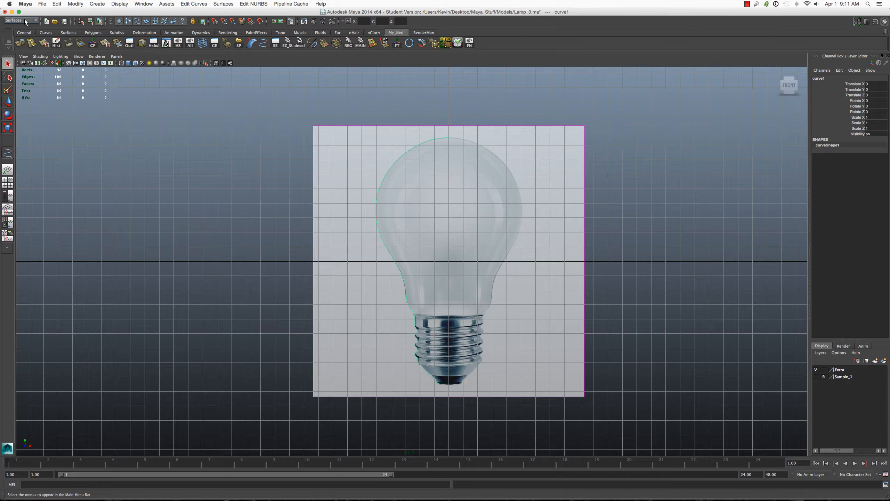
click(219, 4)
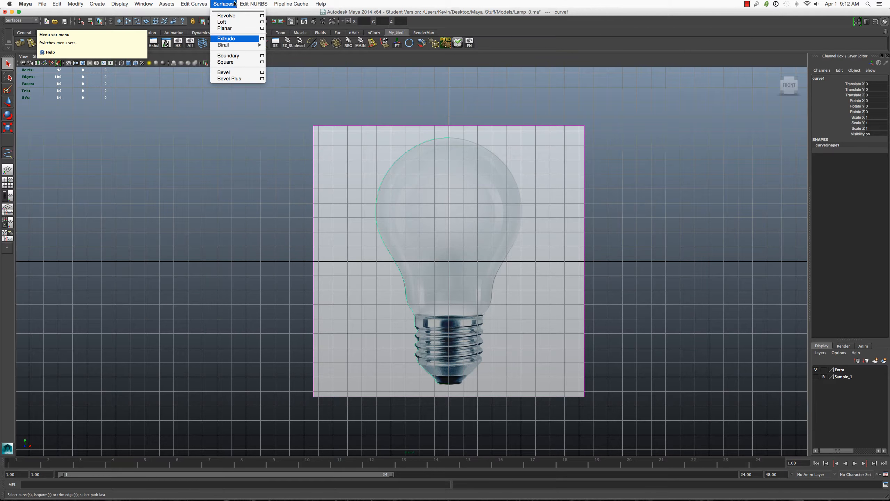
click(262, 15)
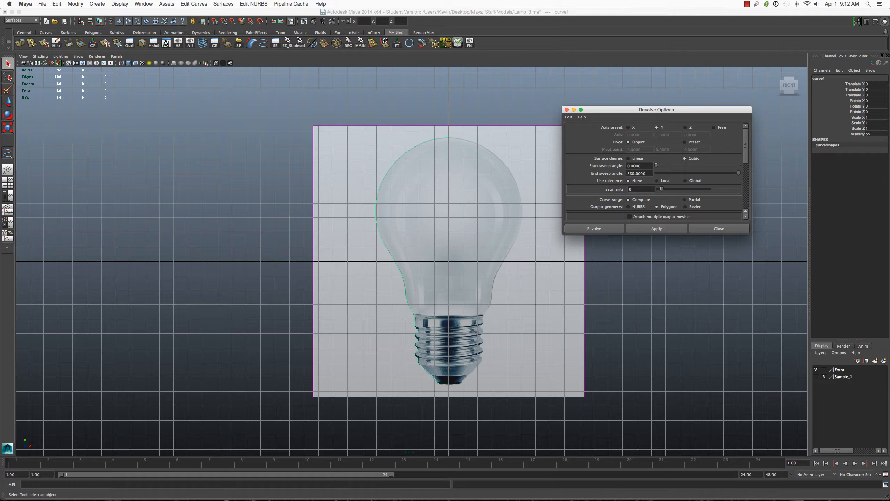
scroll(651, 202, down, 3)
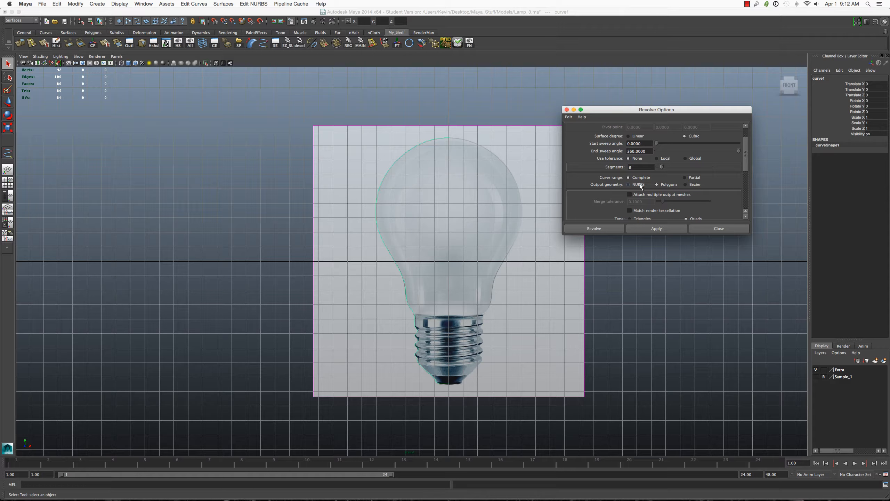
click(640, 184)
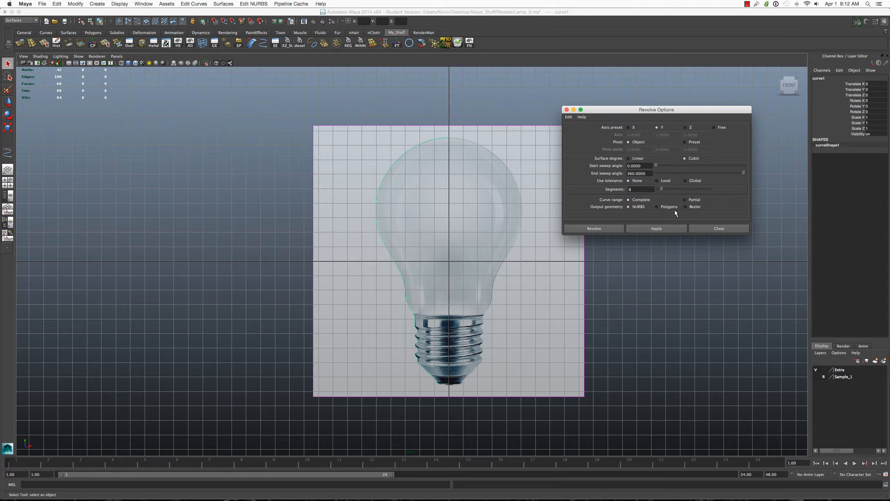
click(609, 228)
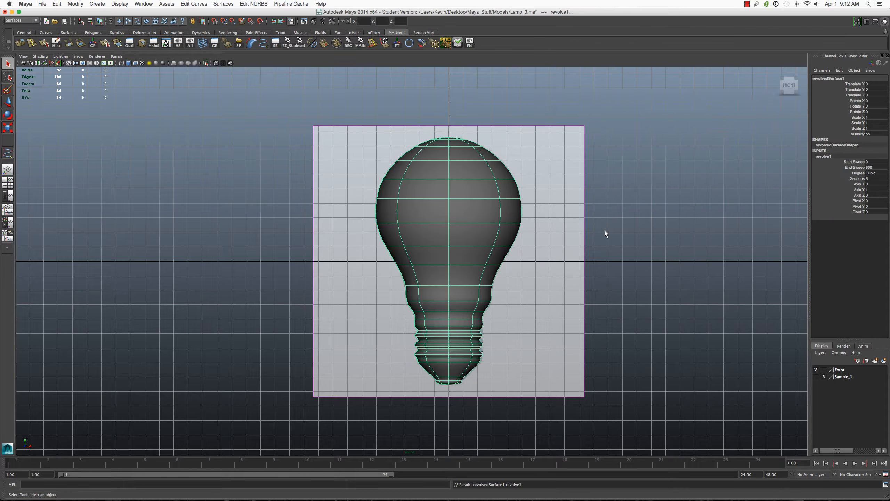
Step: In the perspective view, move the revolved bulb surface along Z in front of the reference image plane
click(638, 239)
key(space)
drag(509, 212, 511, 198)
alt+right_drag(511, 202, 438, 278)
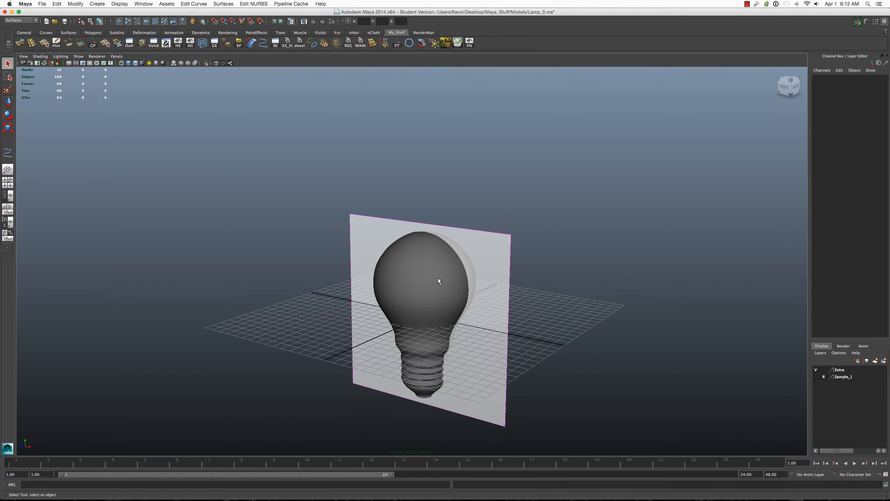
click(439, 276)
key(w)
alt+drag(438, 278, 425, 166)
Step: Examine the revolved bulb surface from different angles, with and without its wireframe highlighted
click(219, 157)
click(435, 212)
right_drag(426, 165, 449, 156)
alt+drag(314, 122, 466, 211)
click(389, 116)
click(436, 203)
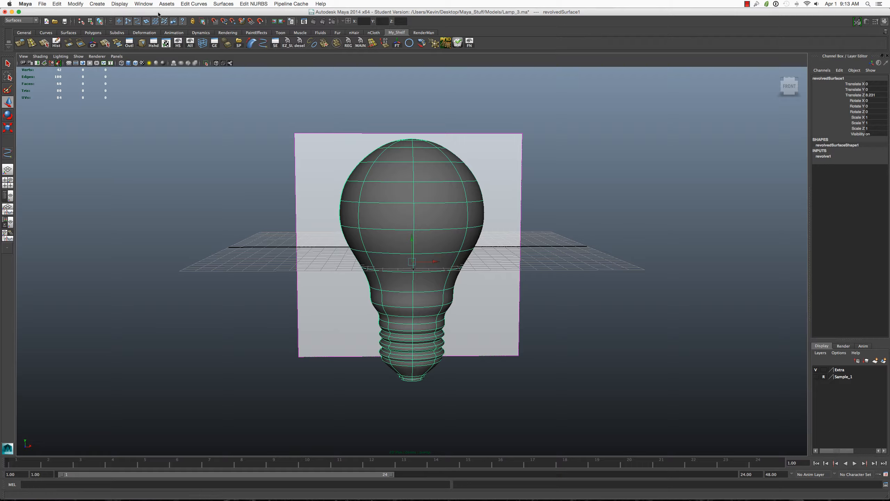
Step: Convert the revolved bulb surface from NURBS to polygons with quads and the Count tessellation method set to 200
click(75, 3)
mouse_move(141, 126)
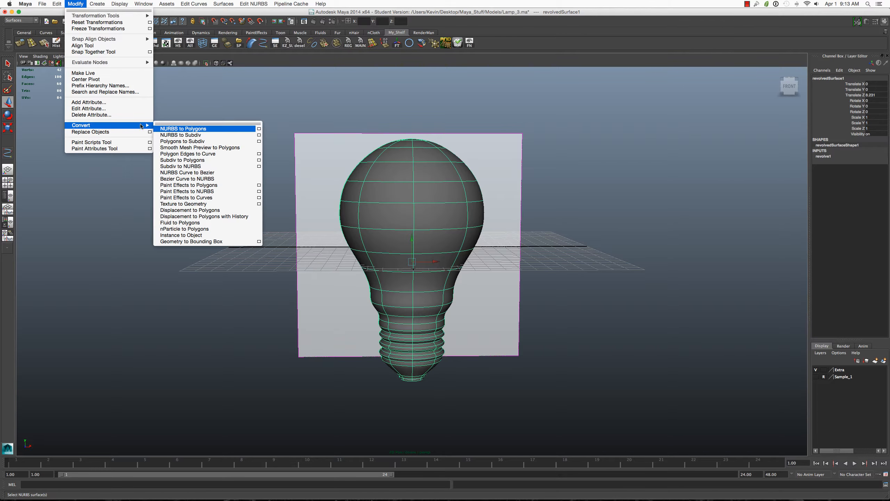
click(259, 129)
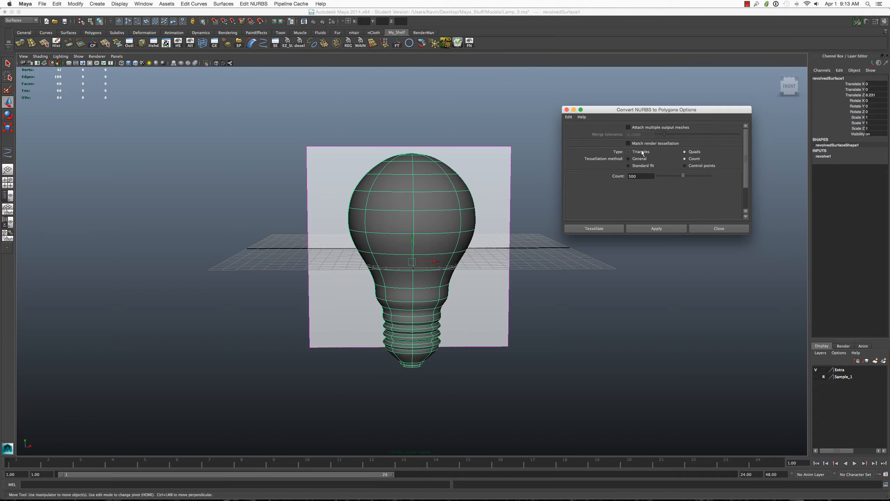
click(685, 151)
click(642, 159)
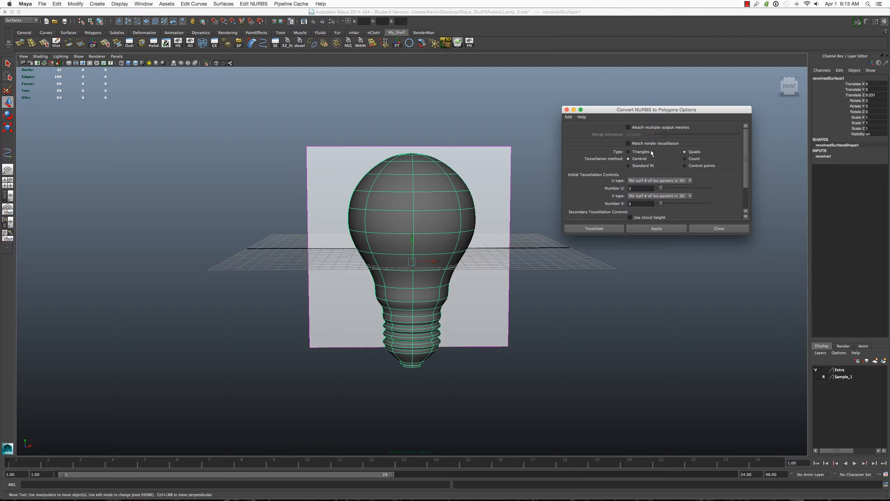
click(685, 158)
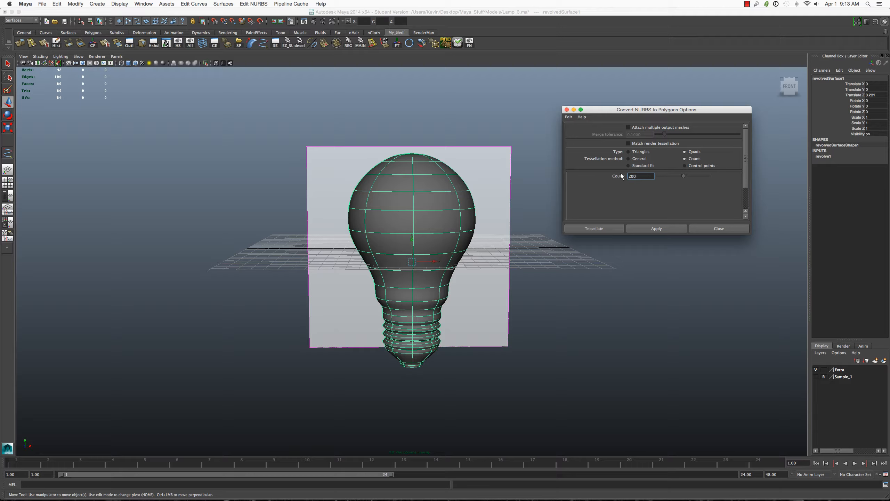
click(594, 228)
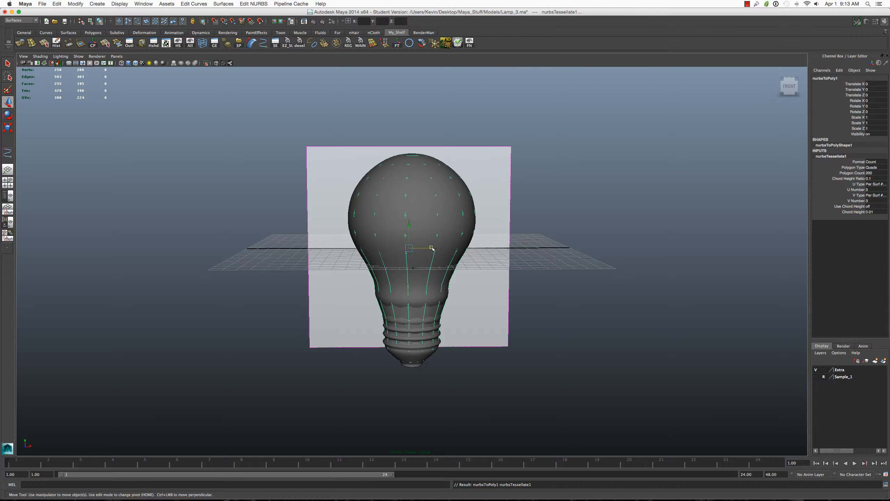
Step: Move the converted polygon bulb about 12.4 units along X, beside the original NURBS surface
drag(432, 249, 653, 223)
click(532, 233)
click(452, 240)
scroll(451, 241, down, 5)
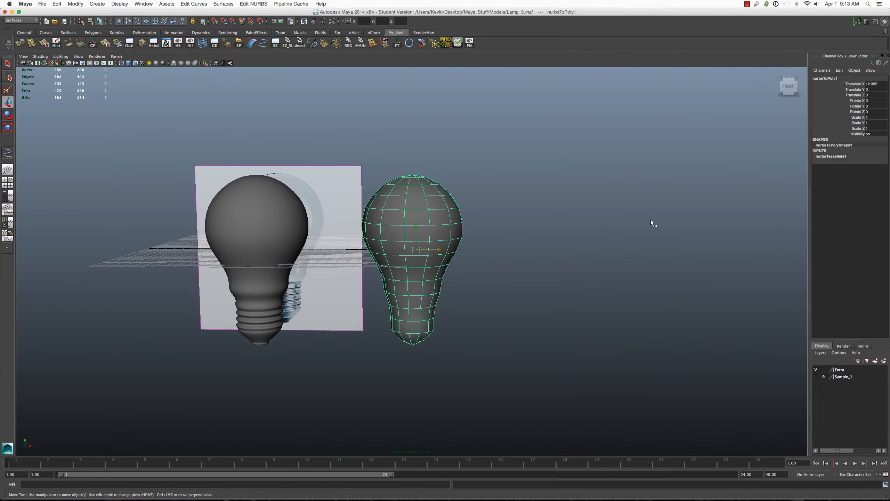
Step: Try a polygon count of 500 on the converted bulb mesh, then undo the change
click(842, 157)
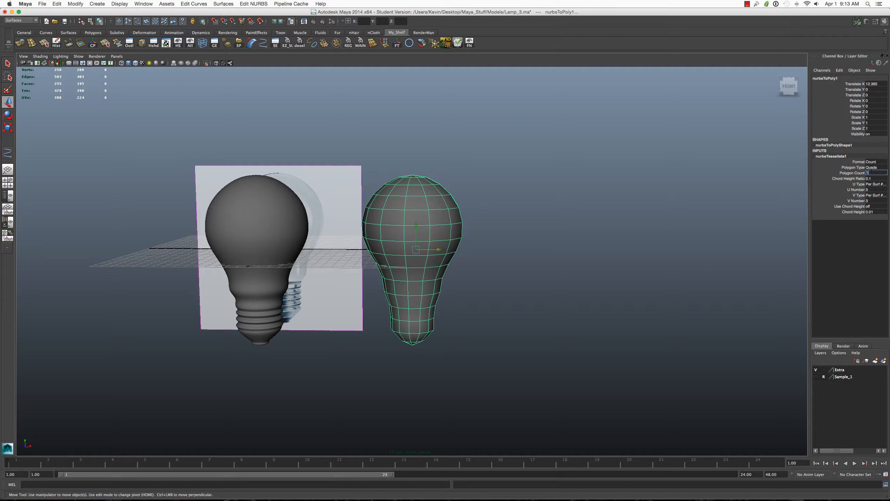
text(500)
key(Return)
click(533, 225)
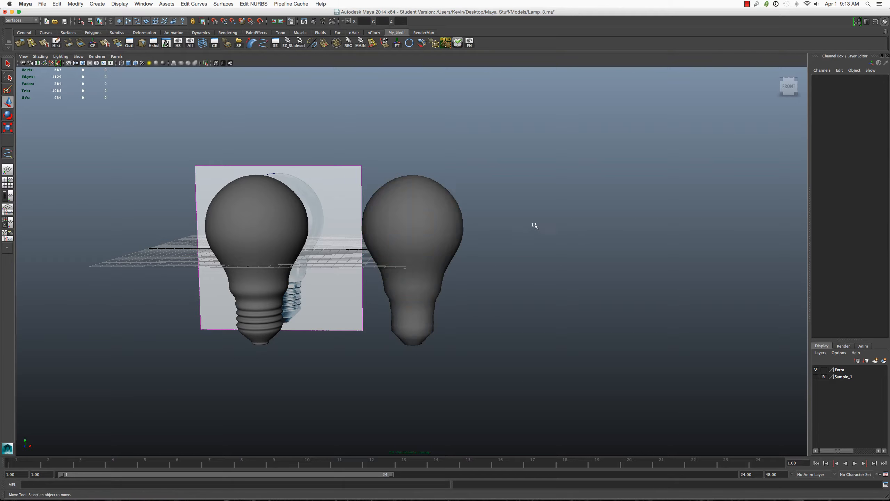
alt+drag(532, 225, 457, 184)
key(ctrl+z)
key(super+z)
Step: Delete the original NURBS bulb surface and the reference image plane
click(314, 207)
alt+drag(314, 207, 304, 217)
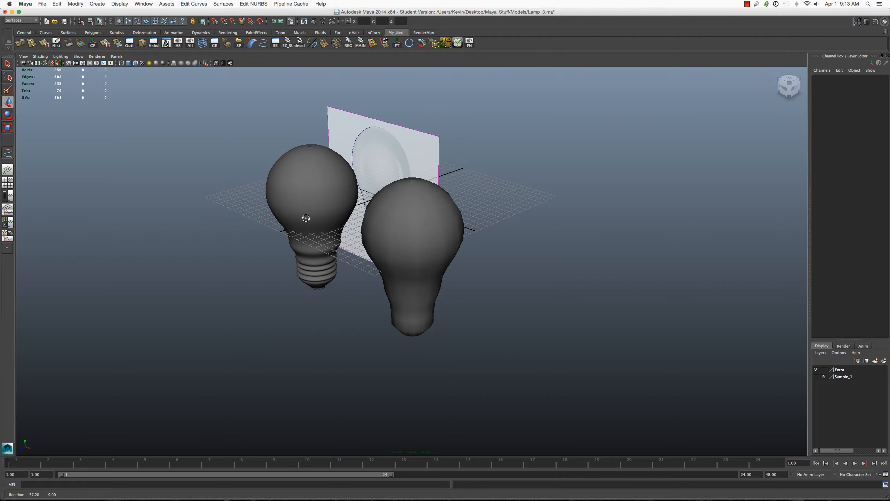
alt+drag(345, 131, 532, 166)
scroll(344, 140, down, 3)
key(Delete)
click(443, 146)
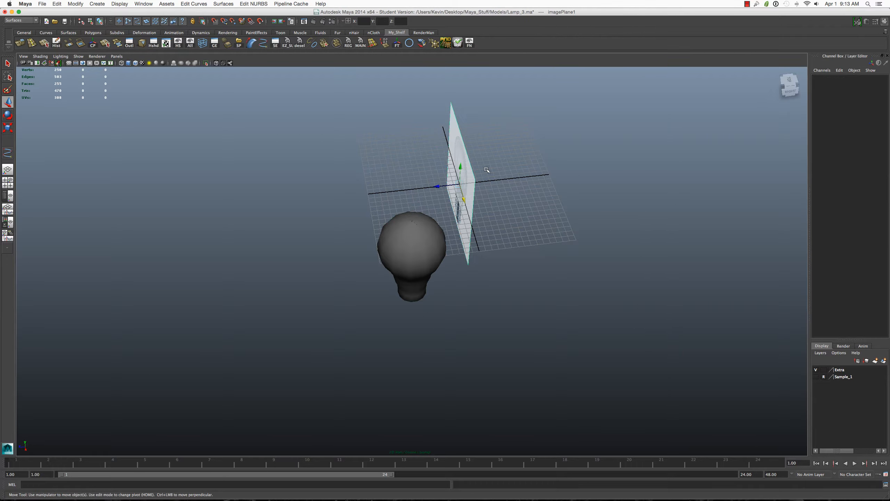
key(Delete)
Step: Set the polygon bulb's Translate X to 0
click(417, 259)
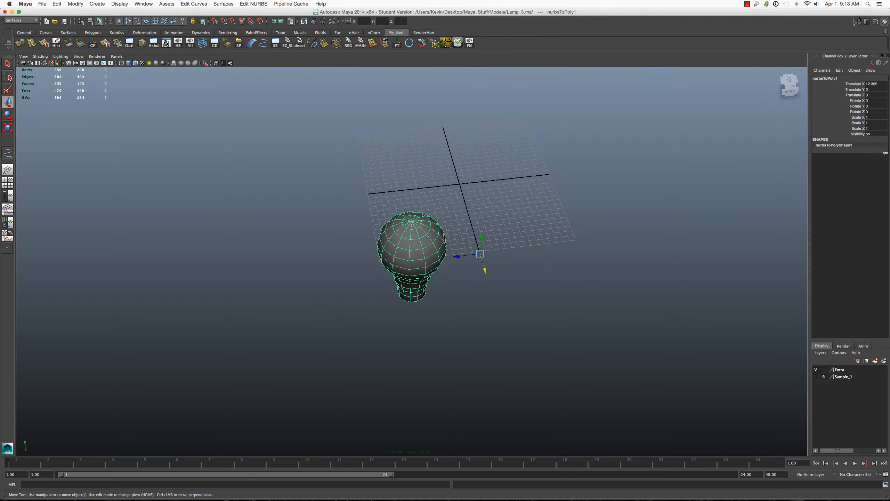
click(875, 84)
text(0)
key(Return)
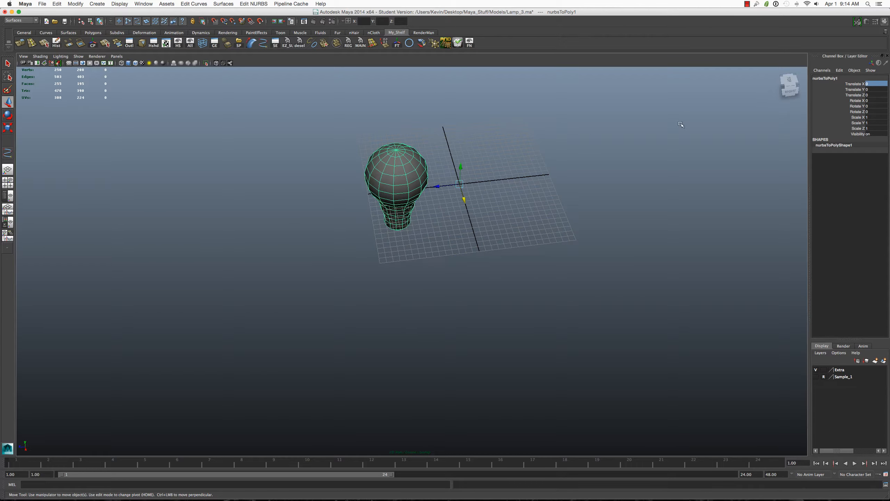
click(517, 192)
Step: In the top view, center the polygon bulb's pivot and freeze its transformations
key(space)
drag(521, 192, 487, 191)
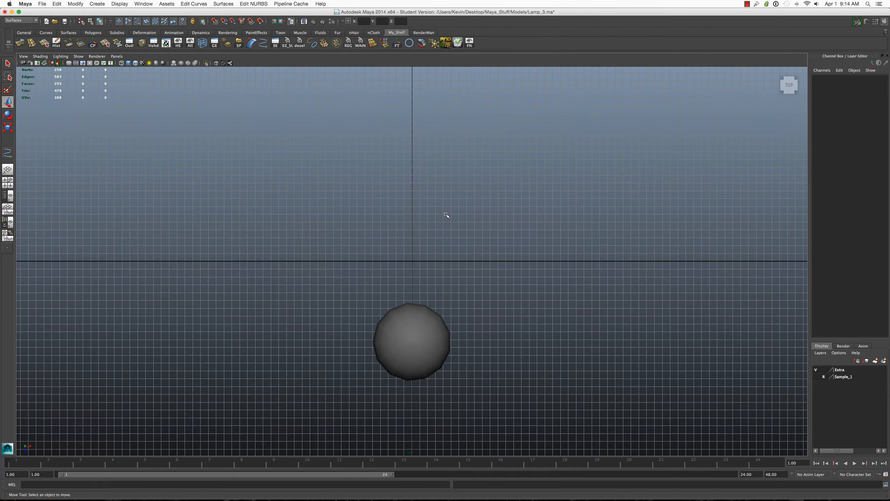
click(394, 350)
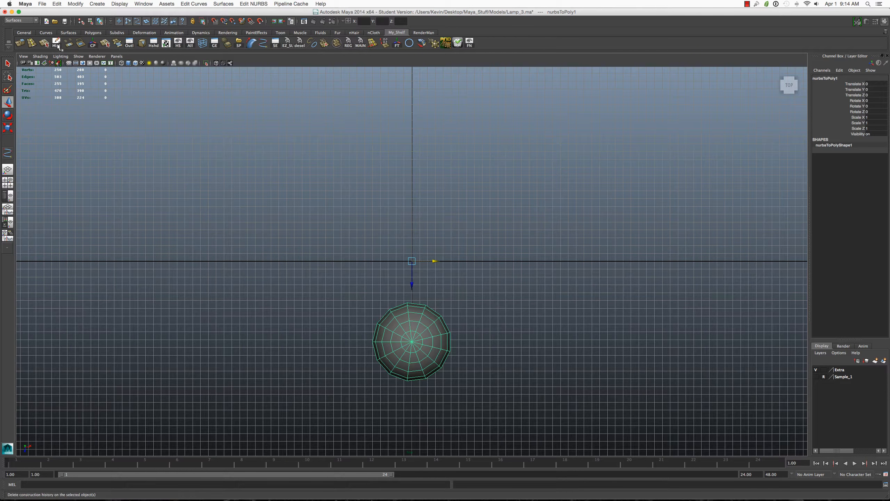
click(93, 44)
click(397, 43)
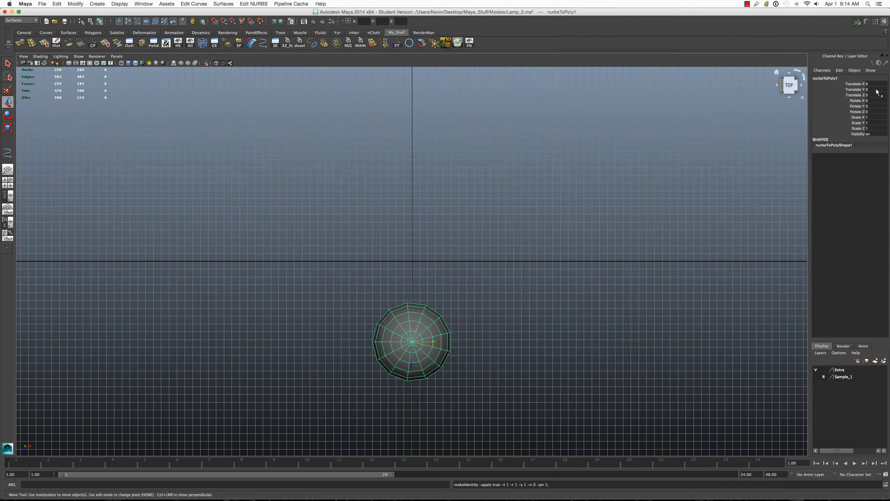
Step: Rename the polygon bulb mesh to light_bulb
click(841, 77)
text(light_bulb)
key(Return)
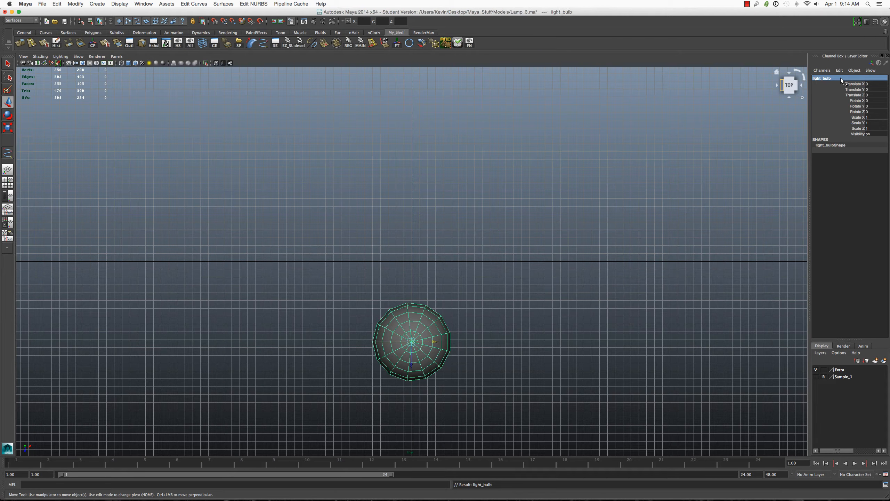
Step: Move the light bulb along Z onto the grid's centre and set its Rotate Z to 180 to turn it upside down
drag(413, 359, 546, 257)
click(874, 106)
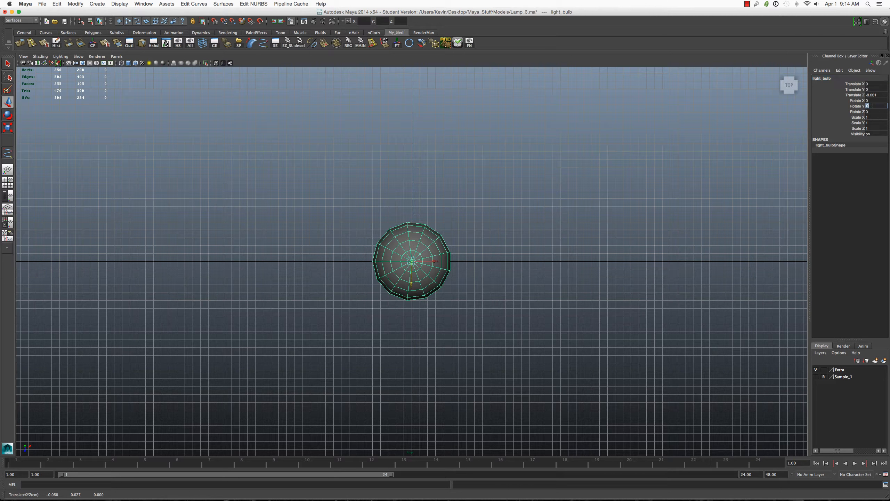
click(872, 112)
key(Return)
click(591, 184)
key(space)
mouse_move(474, 206)
mouse_down()
mouse_move(474, 183)
mouse_move(426, 232)
mouse_move(467, 213)
mouse_up()
click(426, 232)
scroll(407, 239, up, 6)
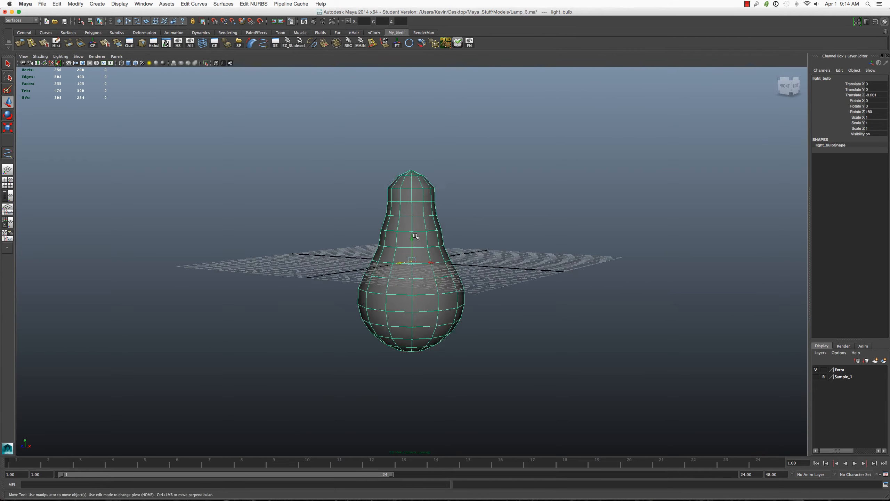
Step: Scale the light bulb down uniformly to about 0.21
key(e)
alt+drag(409, 240, 308, 260)
key(r)
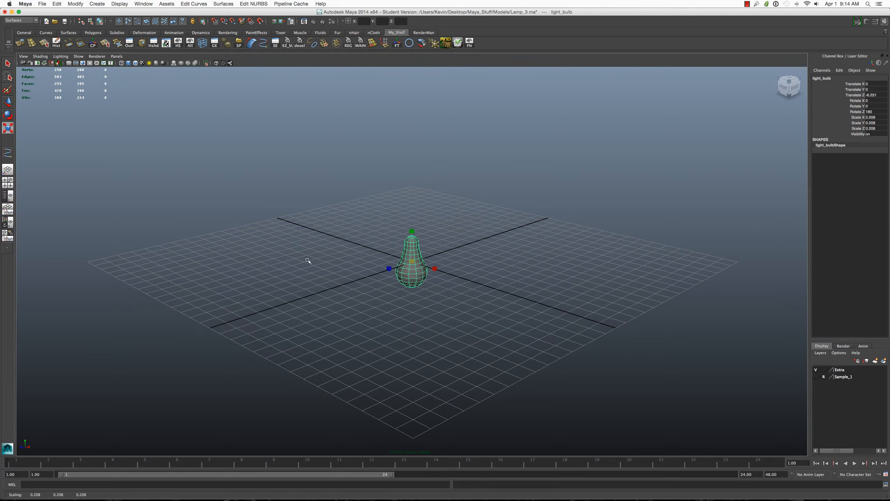
Step: Show the Sample_1 layer containing the desk lamp
click(819, 377)
click(437, 264)
click(413, 242)
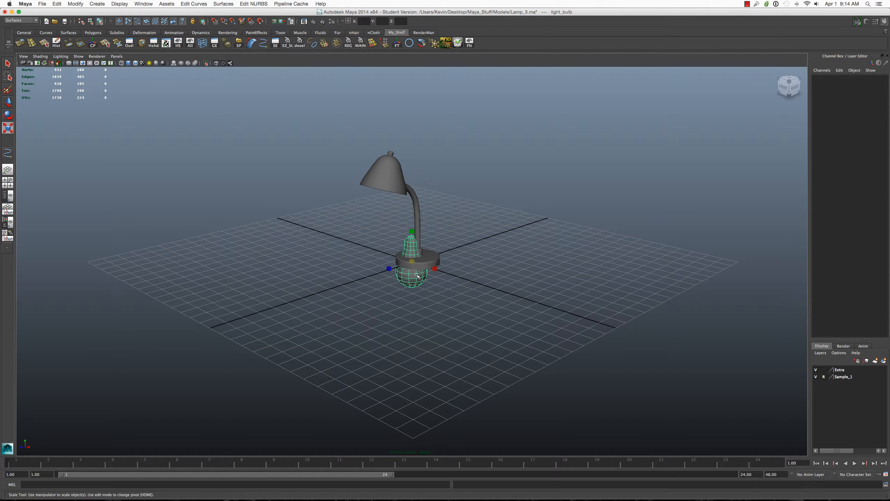
Step: Move the light bulb to just below the lampshade opening and scale it uniformly to about 0.12
key(w)
drag(413, 236, 401, 196)
key(e)
key(r)
key(w)
key(e)
key(r)
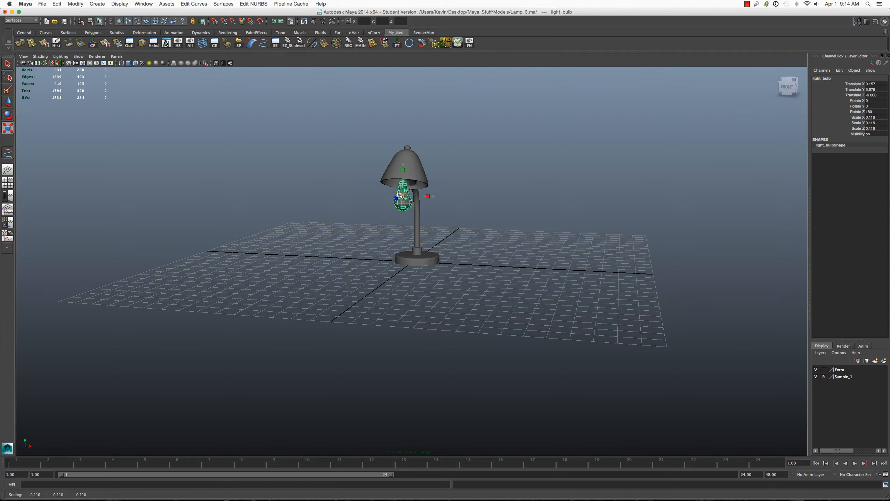
Step: In the side view, rotate the light bulb about 19 degrees around X to match the lampshade's tilt
key(e)
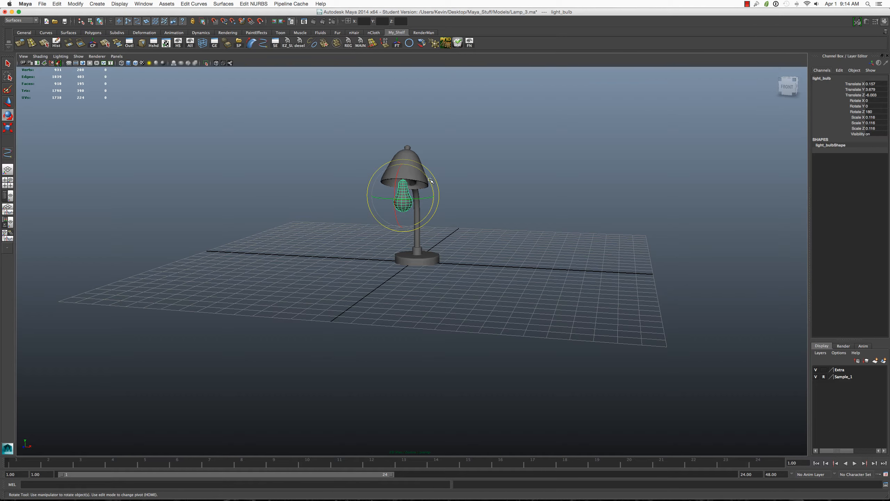
click(435, 180)
key(space)
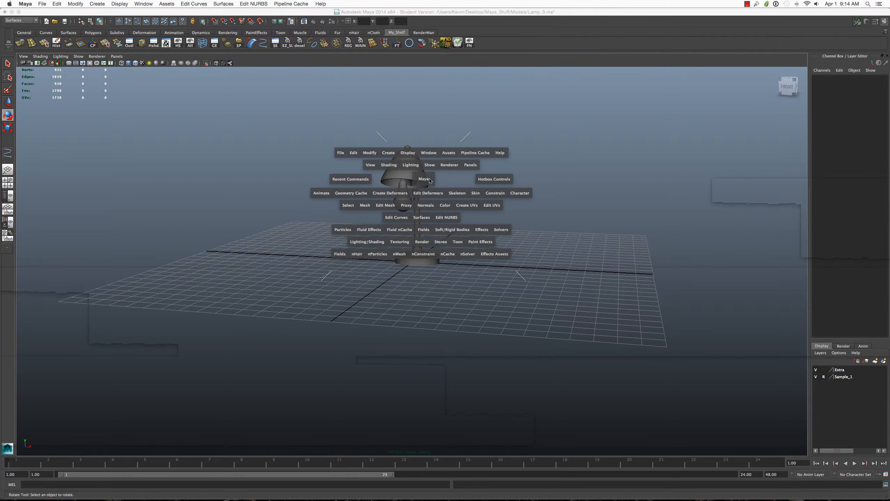
drag(435, 180, 434, 179)
scroll(434, 179, up, 5)
click(355, 179)
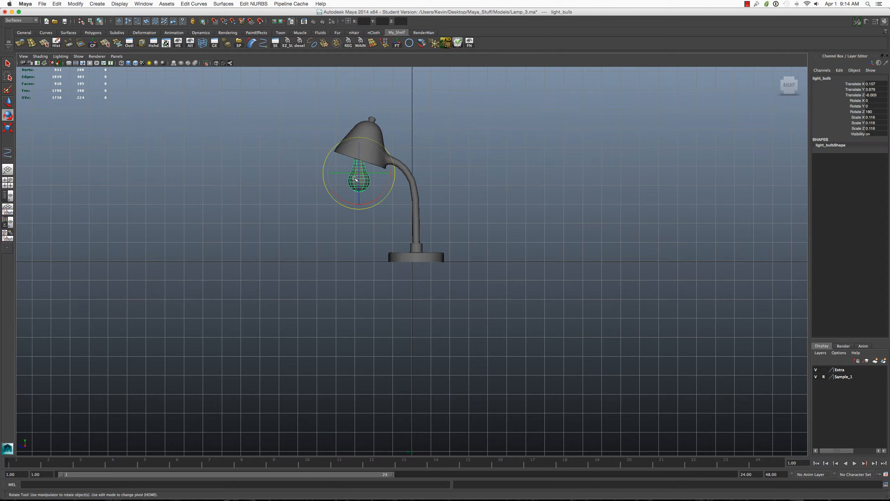
key(f)
scroll(449, 194, down, 8)
scroll(438, 241, up, 3)
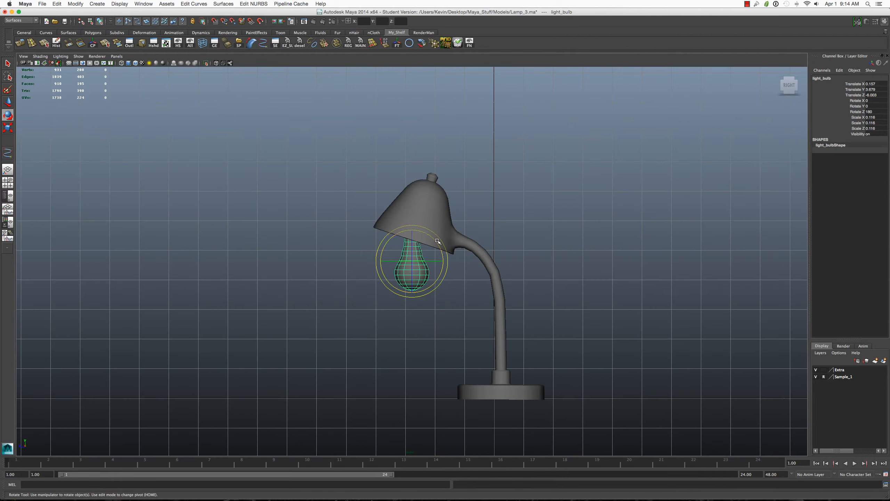
drag(434, 239, 410, 228)
Step: Move the light bulb up inside the lampshade and check its fit from below in the perspective view
key(w)
click(454, 207)
alt+drag(455, 207, 454, 165)
key(space)
click(420, 180)
key(f)
scroll(451, 189, down, 3)
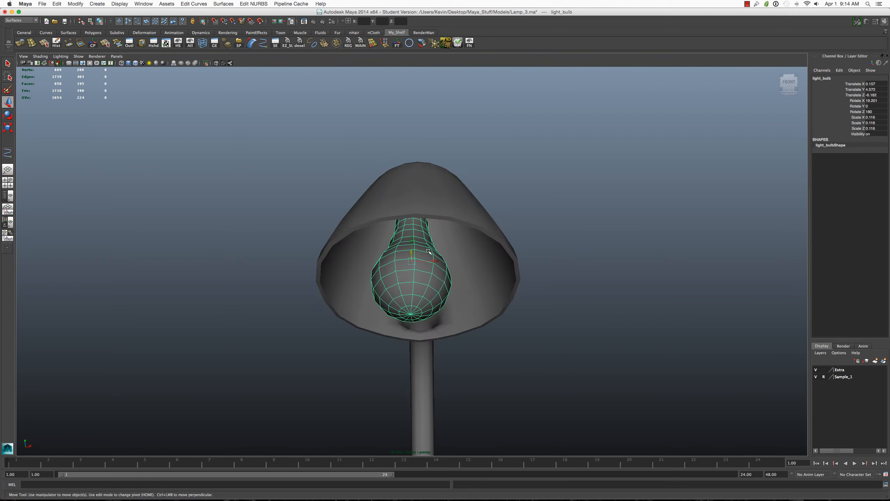
Step: Examine the lamp with the bulb inside its shade from the front, below and above
click(535, 224)
scroll(536, 225, down, 5)
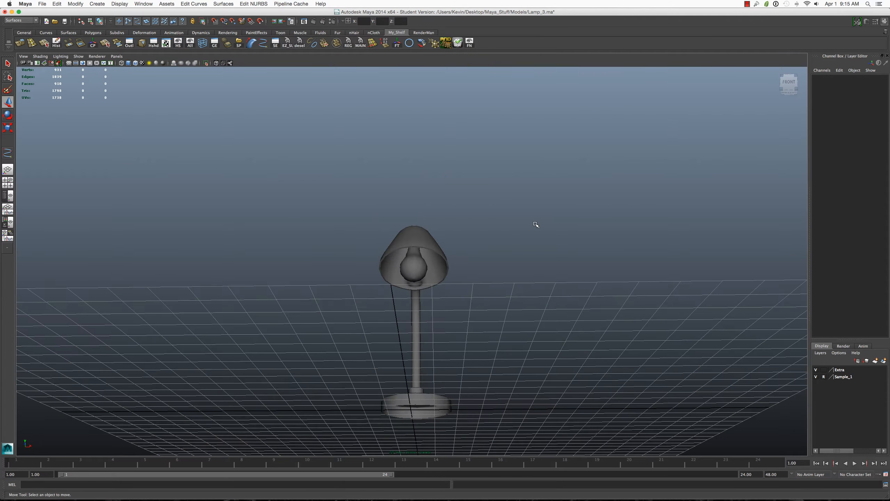
alt+drag(536, 225, 460, 258)
click(414, 269)
click(476, 241)
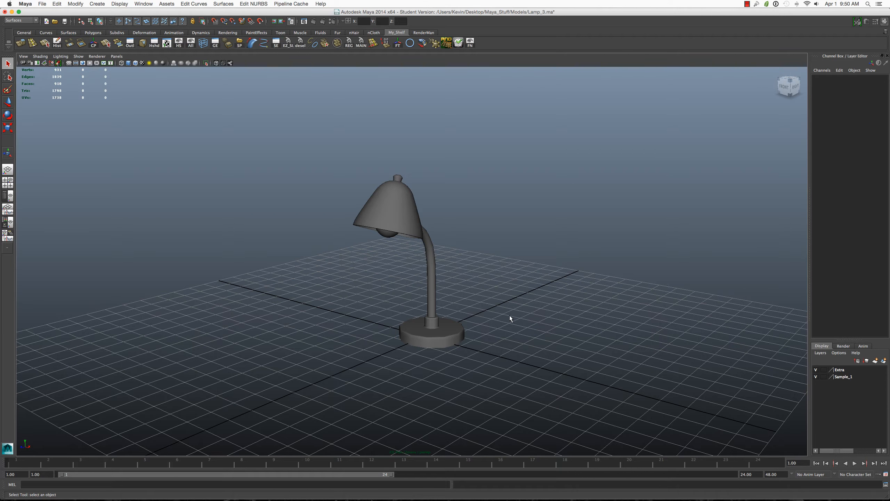
alt+drag(510, 318, 480, 310)
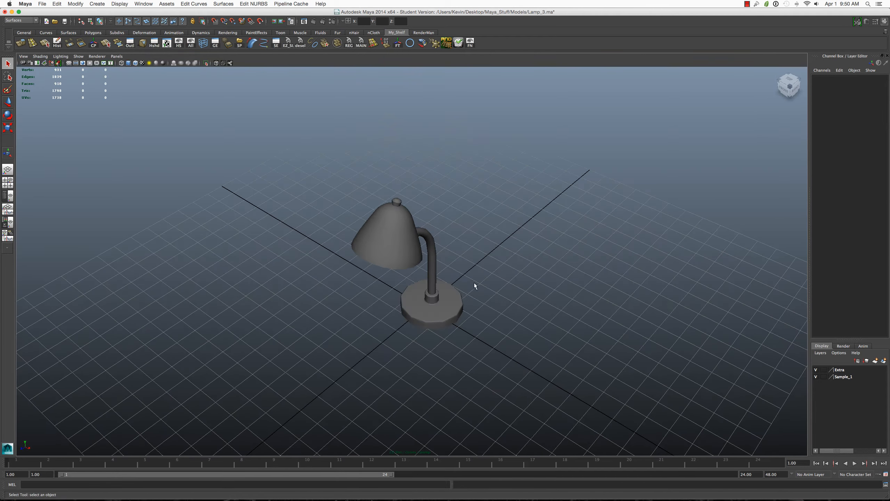
alt+drag(598, 199, 462, 238)
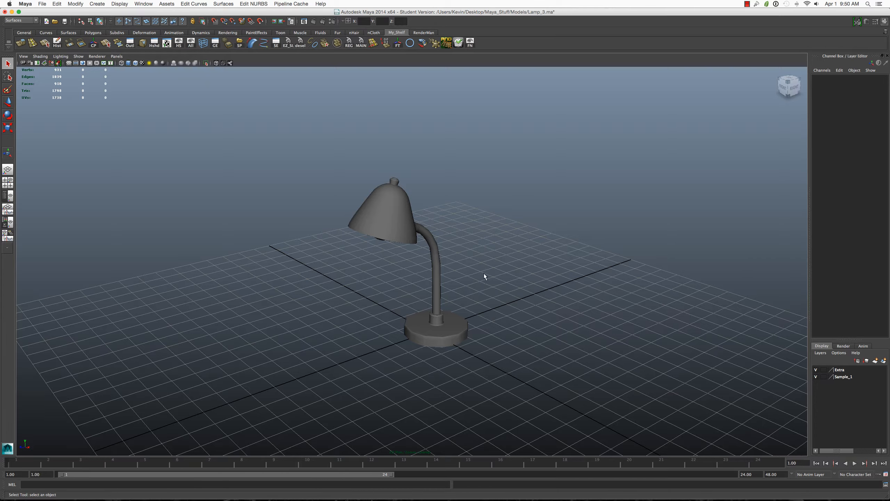
alt+drag(485, 275, 515, 246)
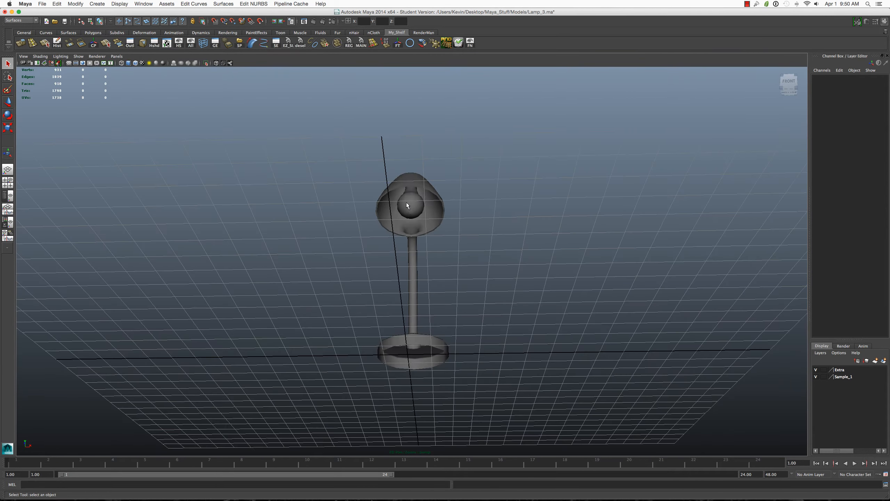
alt+drag(406, 202, 421, 244)
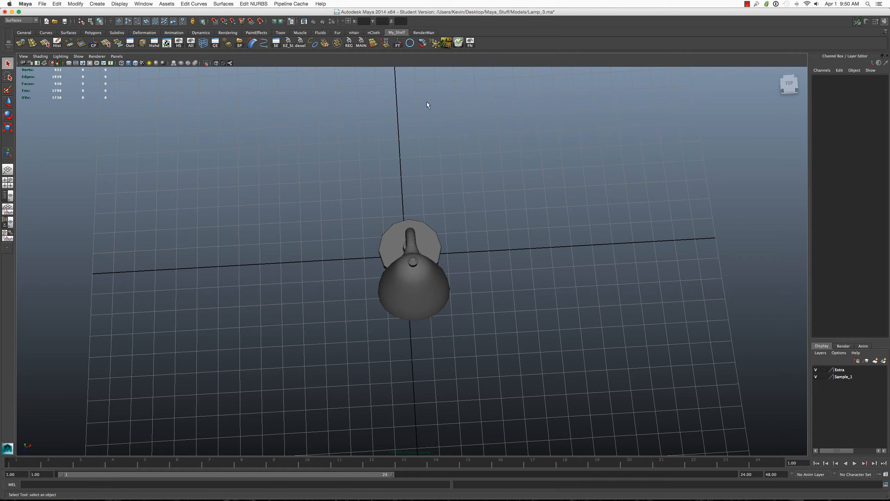
alt+drag(469, 83, 443, 124)
alt+drag(476, 264, 475, 295)
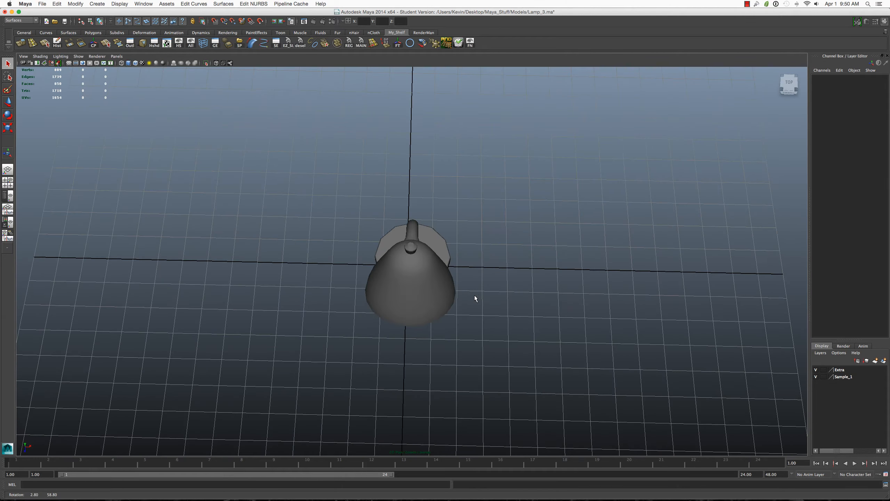
scroll(474, 297, down, 3)
Step: Switch to the top view, select the lamp and frame it
key(space)
drag(459, 205, 419, 203)
scroll(410, 266, down, 2)
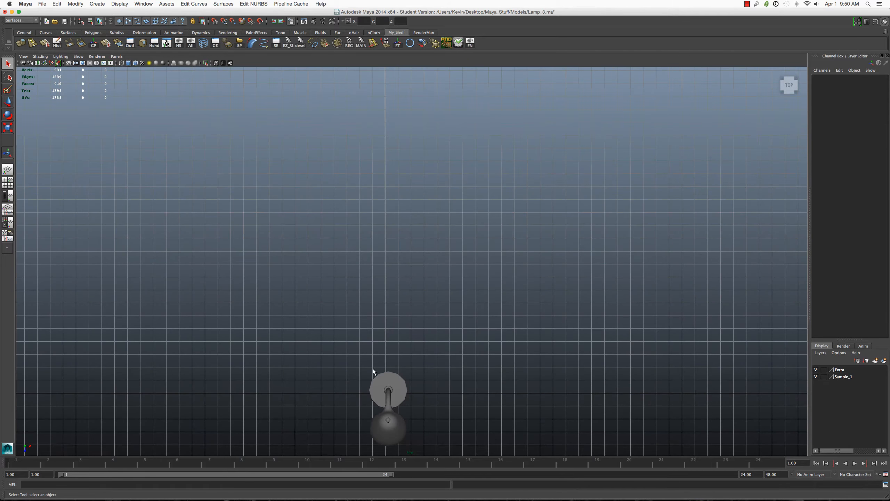
click(403, 427)
key(f)
scroll(469, 264, down, 5)
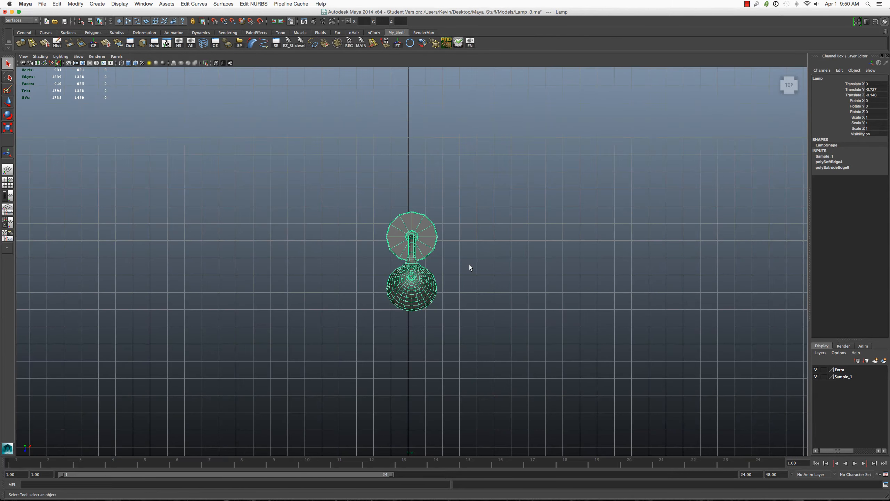
Step: In the top view, draw an S-shaped EP curve with four points running back from the lamp's base as a power cord path
click(428, 212)
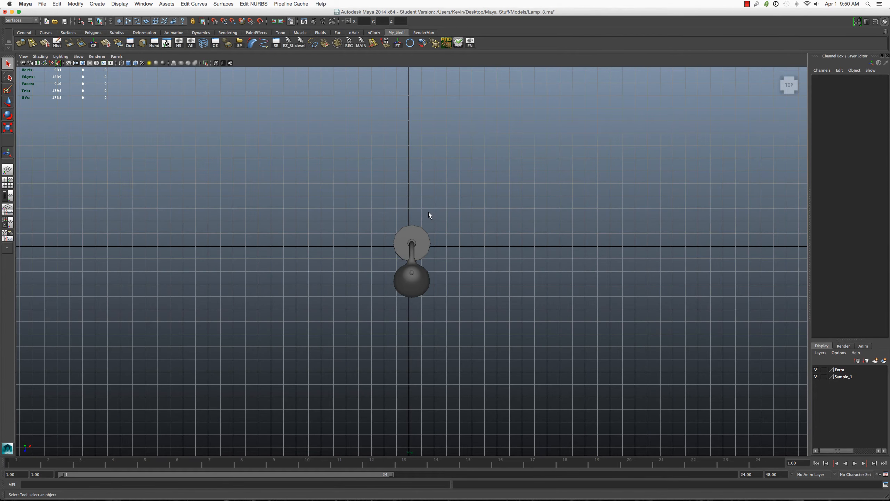
click(264, 43)
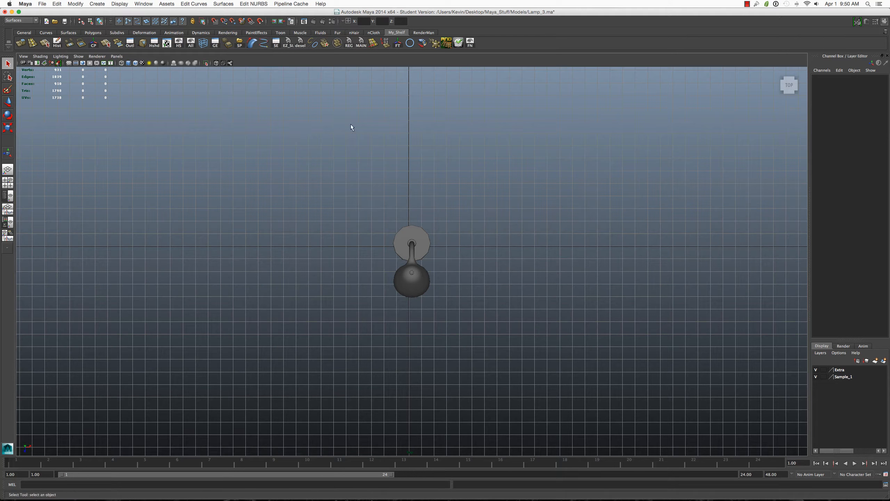
click(417, 224)
click(454, 152)
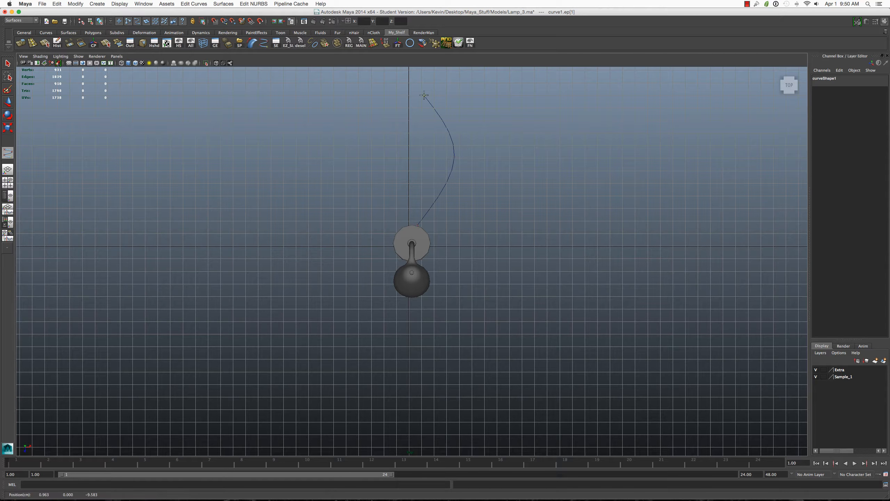
click(424, 93)
drag(446, 85, 444, 74)
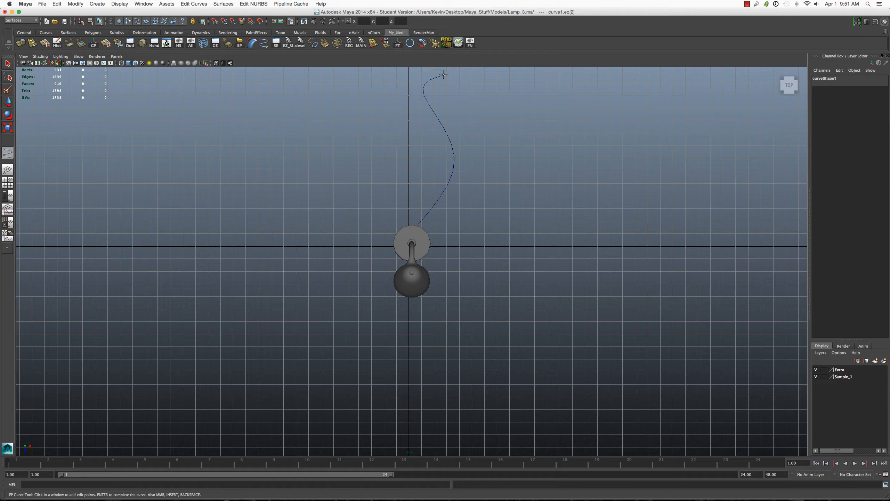
key(z)
click(434, 82)
key(Return)
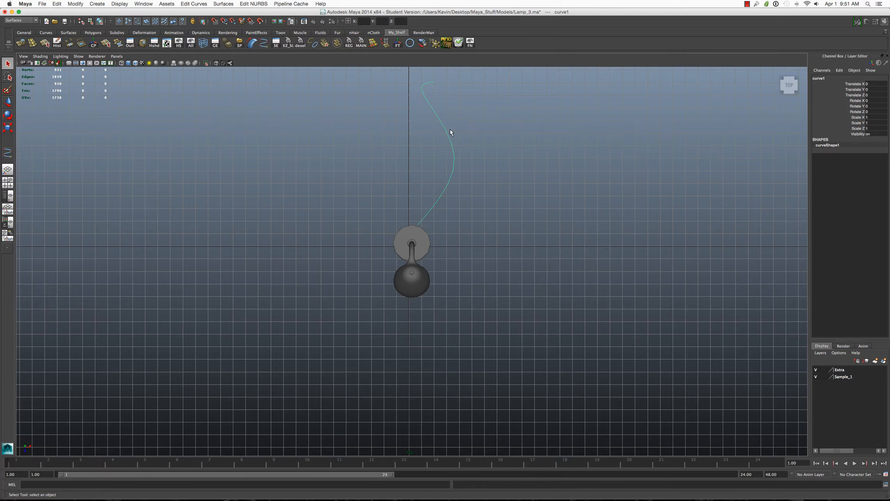
Step: Show the cord curve's control vertices and frame the vertex near its far end
scroll(445, 132, down, 2)
scroll(434, 125, down, 2)
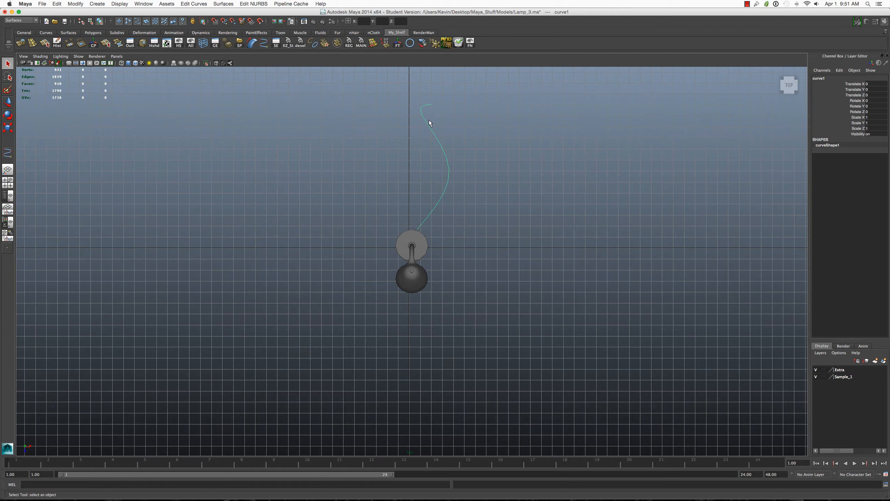
right_drag(428, 120, 406, 101)
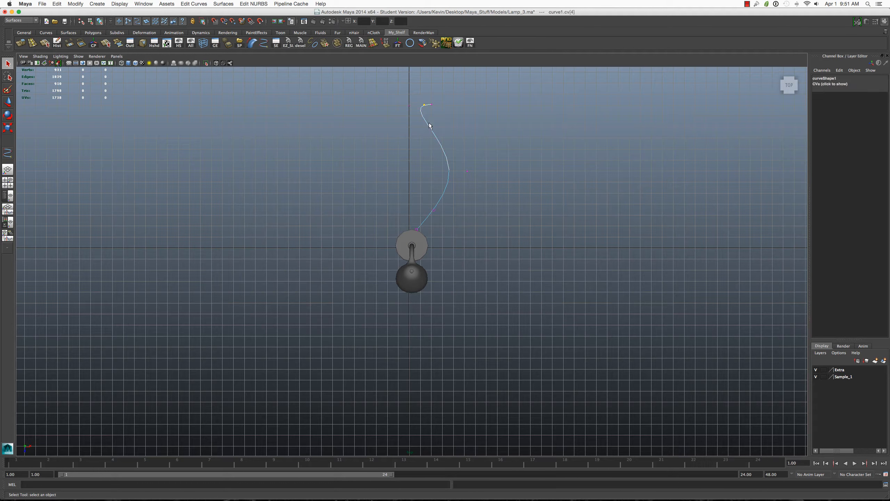
key(f)
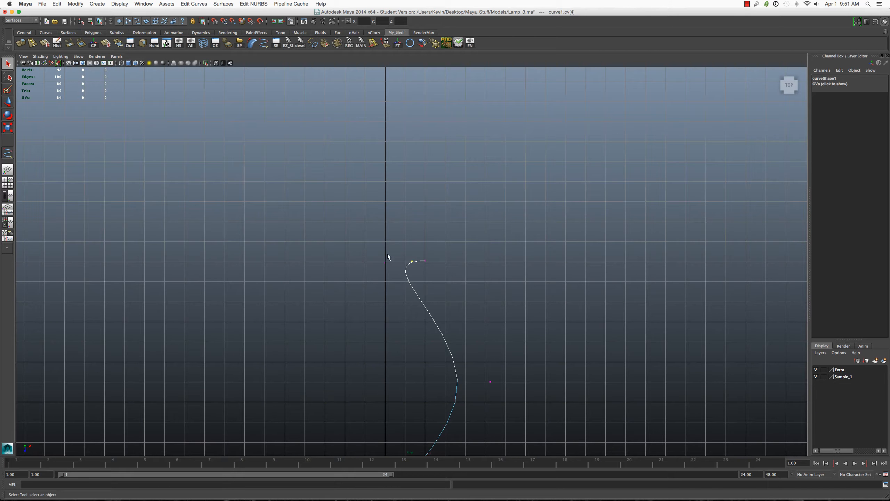
Step: Try to delete a control vertex at the hook near the curve's far end, and undo the change
drag(381, 257, 398, 280)
key(Delete)
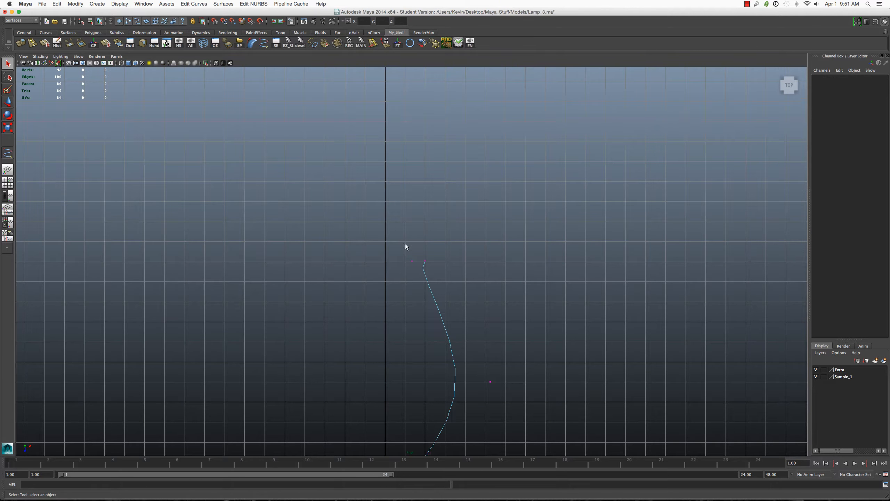
drag(405, 248, 476, 266)
key(w)
key(super+z)
key(super+z)
key(super+z)
Step: Move the last control vertices of the cord curve to open up the tight hook at its far end
click(423, 267)
drag(455, 266, 435, 271)
shift+click(385, 264)
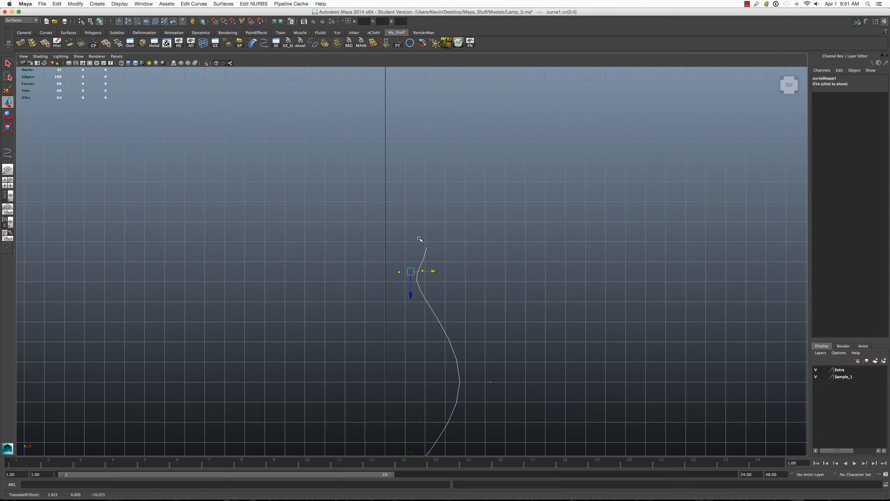
alt+right_drag(446, 311, 443, 339)
right_click(444, 339)
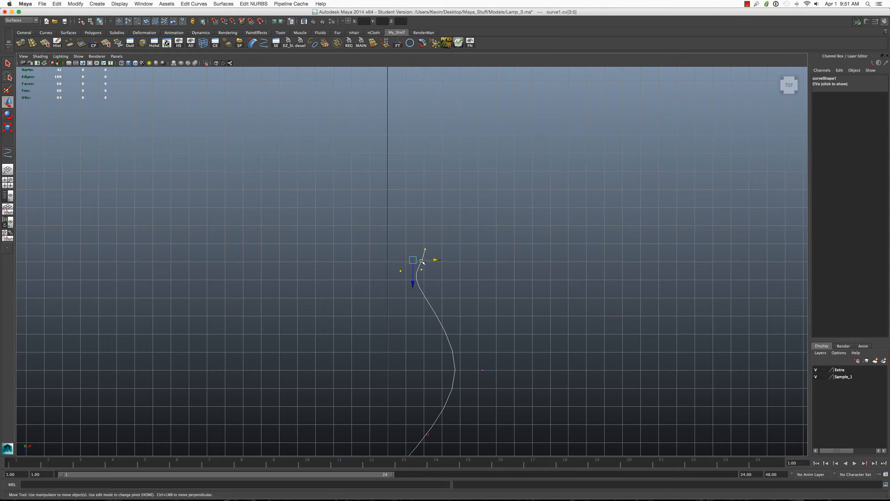
Step: Move the curve's end control vertex slightly farther out and return to object mode
click(425, 249)
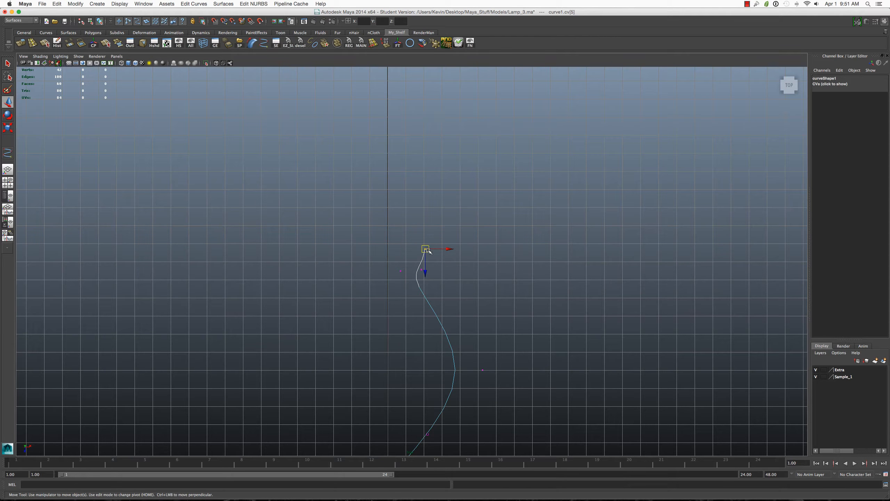
drag(426, 272, 453, 272)
key(super+z)
click(421, 269)
key(q)
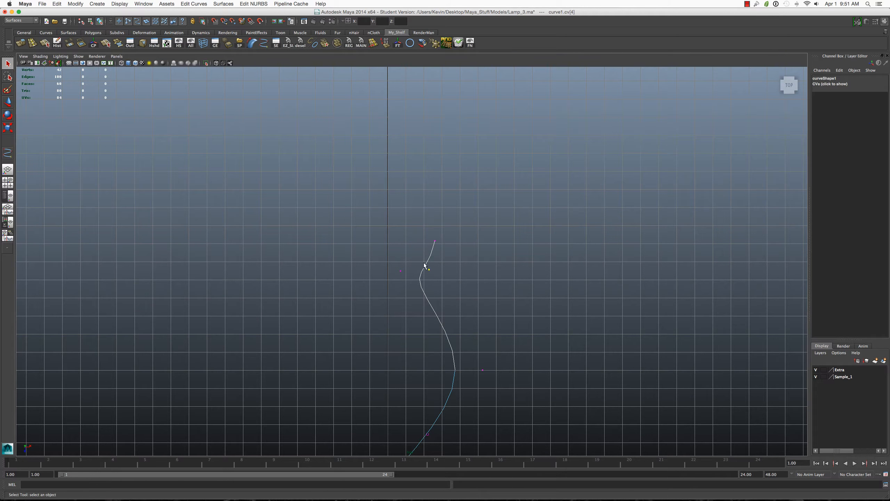
key(F8)
scroll(438, 328, down, 3)
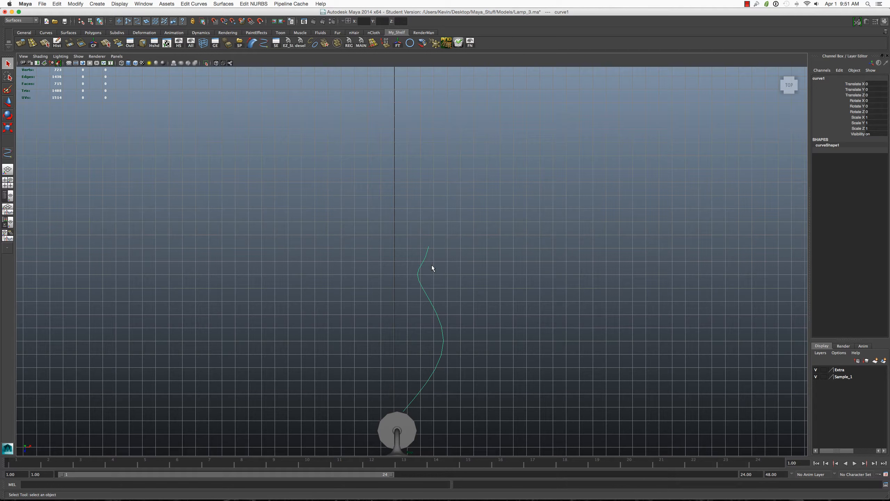
Step: Apply Smooth Curve and Rebuild Curve to the cord curve
click(200, 2)
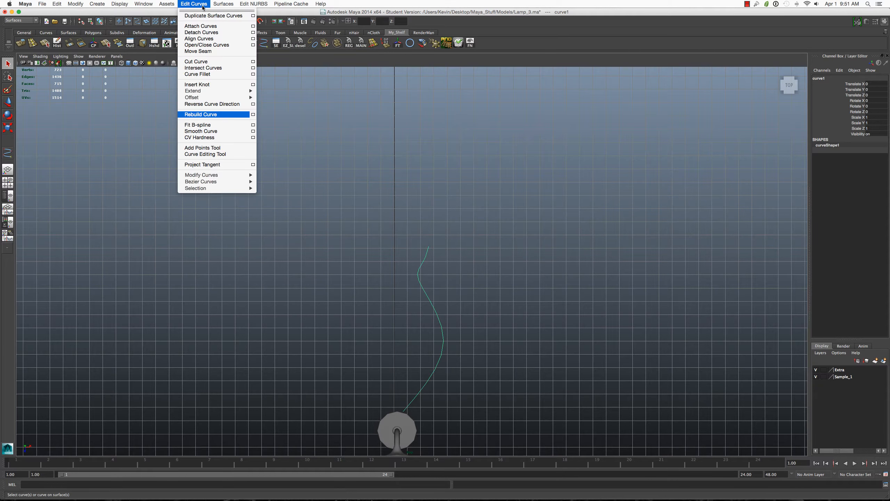
click(217, 130)
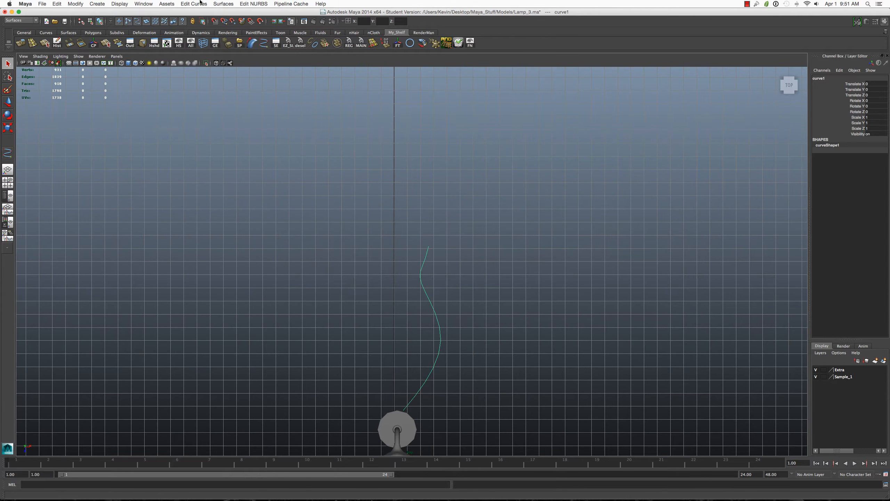
click(199, 3)
click(213, 115)
scroll(428, 286, down, 1)
Step: Shorten the cord curve by removing the control vertices at its far end, and return to object mode
right_drag(423, 280, 391, 276)
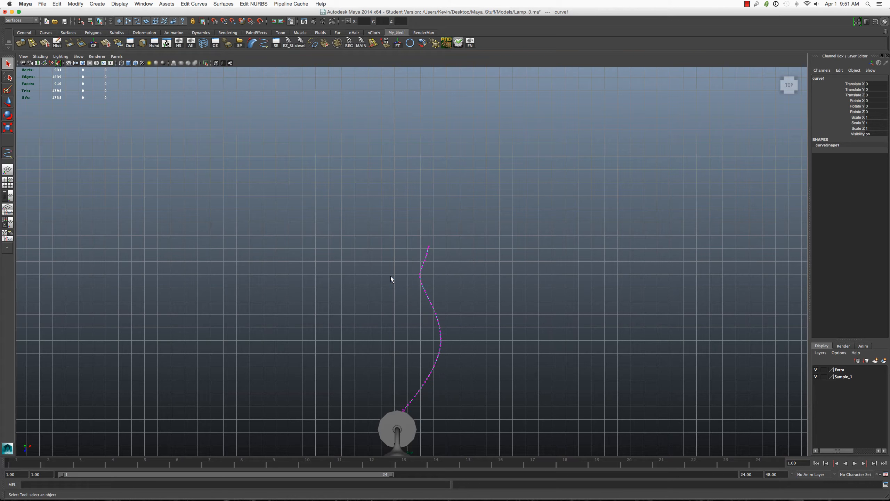
drag(432, 278, 418, 255)
key(w)
key(z)
click(449, 255)
key(z)
key(e)
key(z)
key(w)
key(z)
click(453, 255)
click(433, 264)
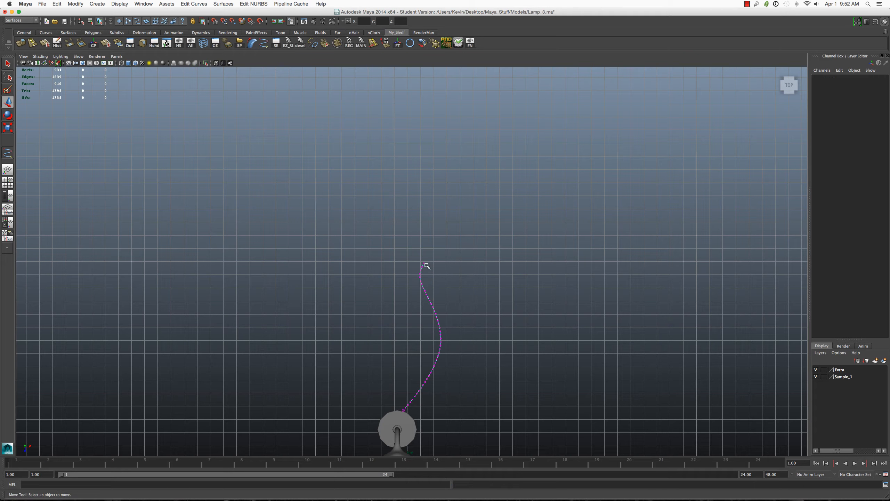
click(442, 297)
Step: Switch to the perspective view, select the cord curve and frame it
key(space)
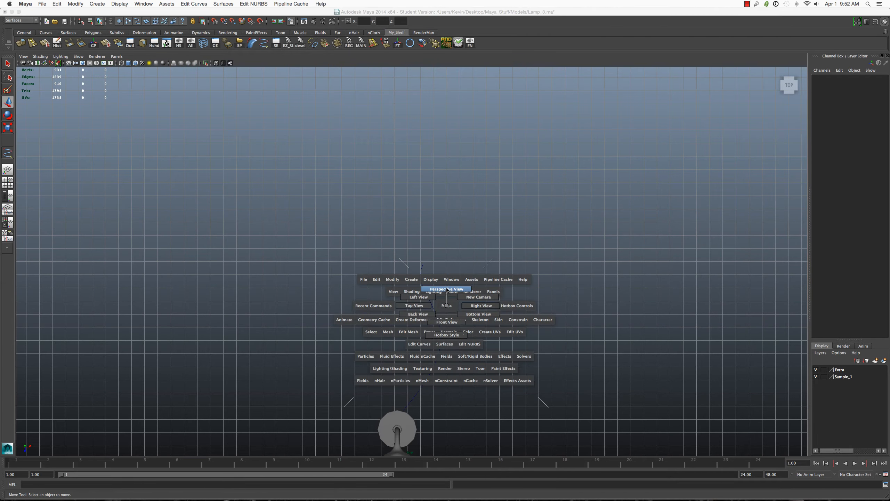
drag(448, 306, 445, 371)
scroll(447, 281, down, 3)
scroll(452, 282, up, 2)
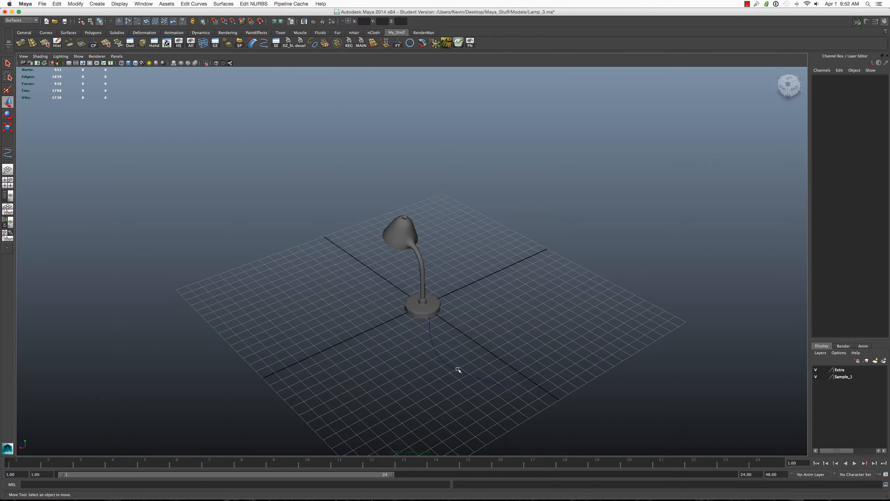
click(461, 373)
key(f)
Step: Examine the cord curve's path and its connection to the lamp base from several angles
alt+drag(451, 337, 342, 290)
scroll(495, 340, down, 3)
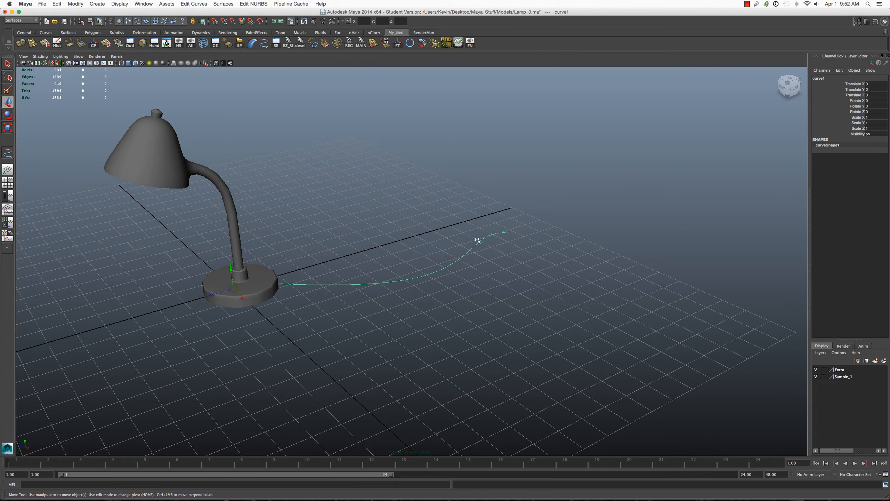
alt+drag(386, 252, 322, 253)
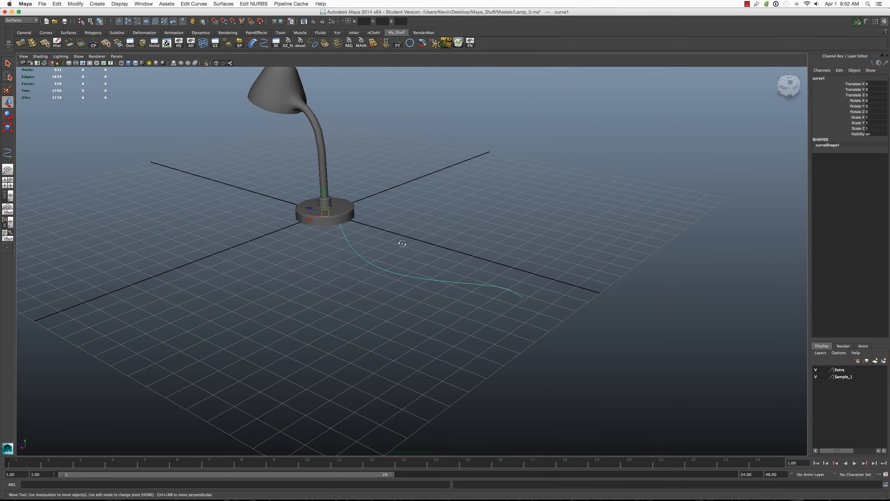
alt+drag(401, 242, 358, 247)
alt+drag(414, 261, 518, 269)
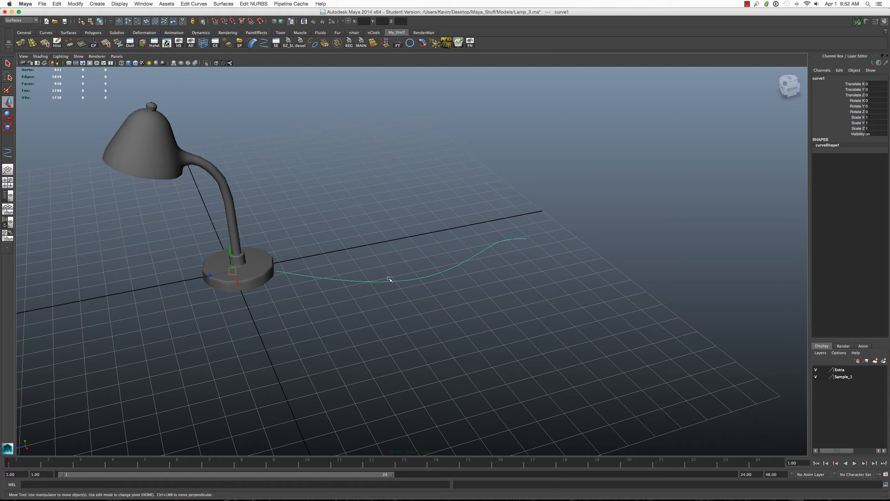
alt+drag(390, 279, 460, 280)
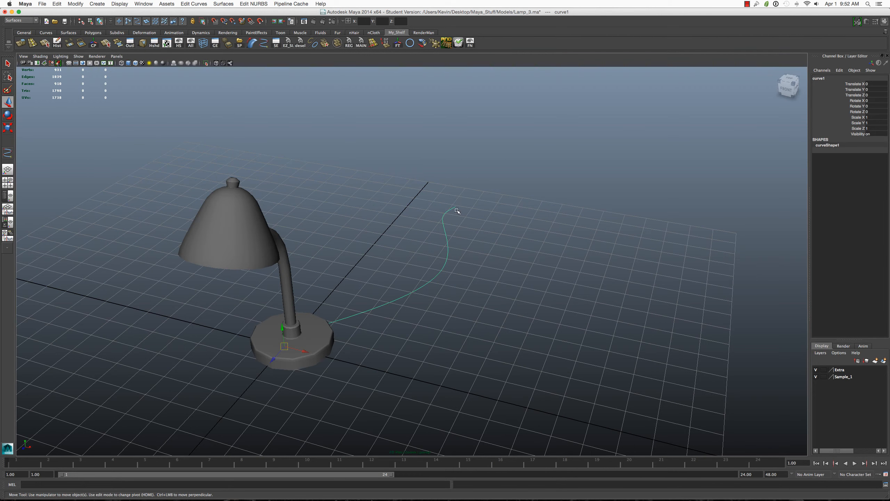
alt+drag(457, 213, 308, 234)
alt+drag(498, 279, 443, 268)
click(469, 210)
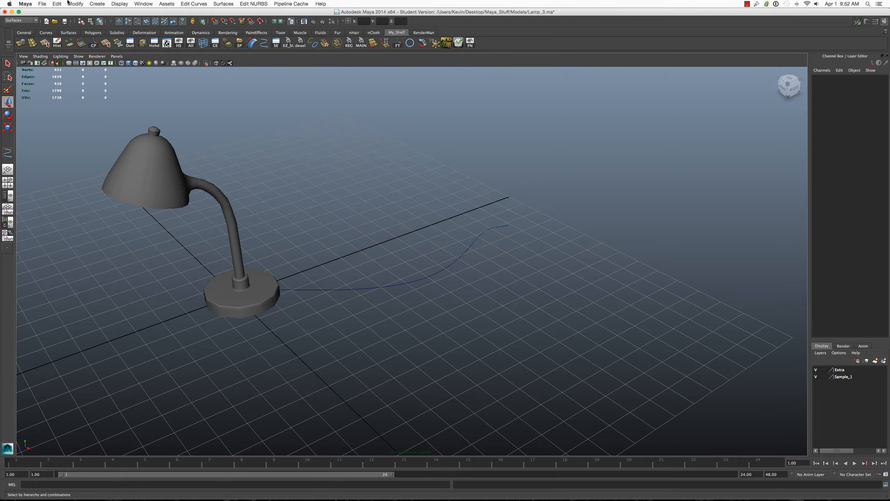
Step: Create a NURBS circle at the cord curve's far end and lower it to a Y position of about 0.006
click(99, 3)
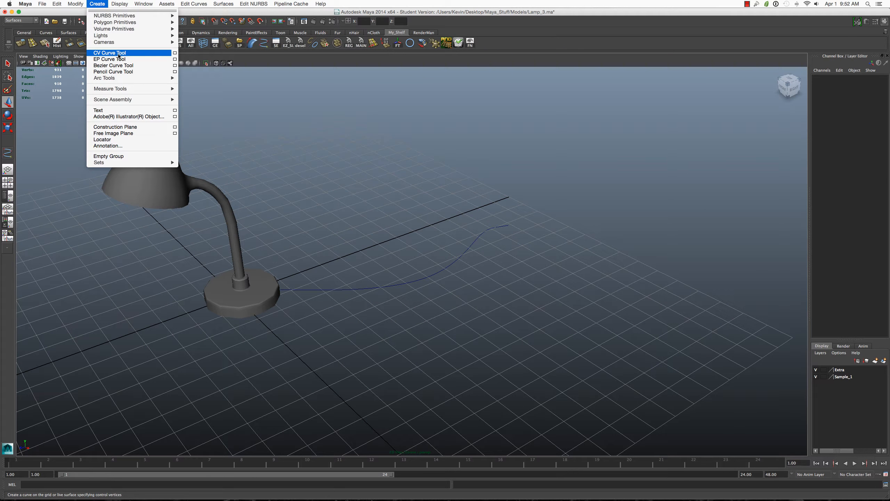
mouse_move(133, 15)
click(199, 57)
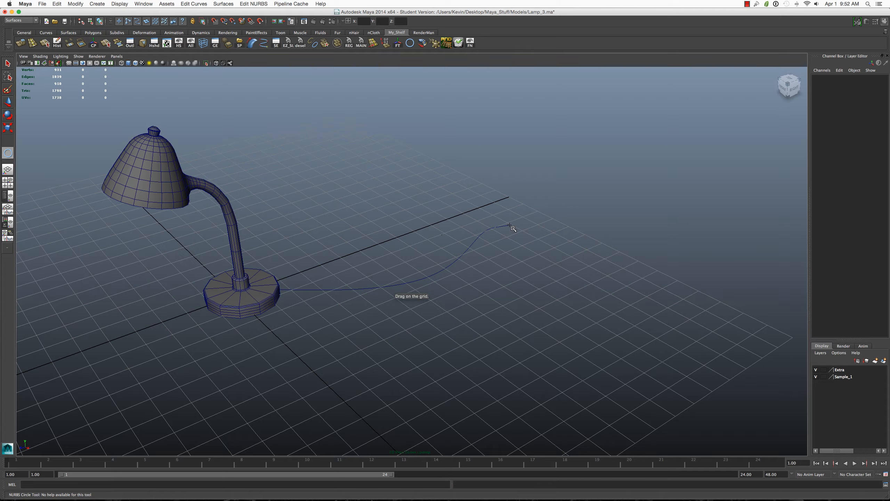
drag(510, 223, 422, 252)
key(f)
scroll(491, 226, down, 8)
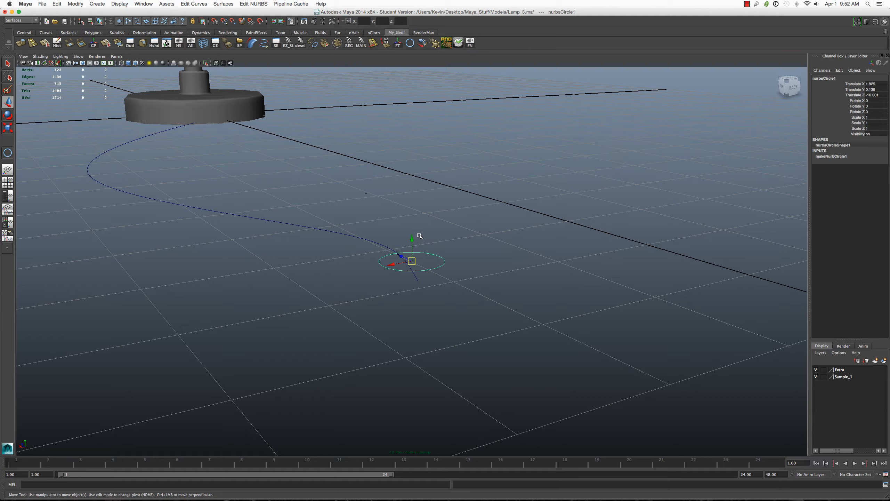
alt+drag(428, 248, 412, 261)
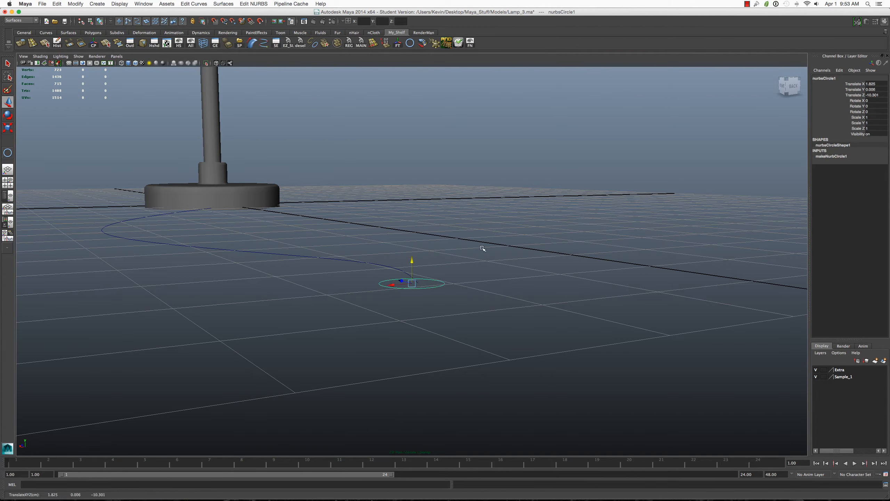
Step: Try to rotate the circle 90 degrees about Y, and undo the rotation
click(868, 106)
text(90)
key(Return)
key(super+z)
Step: Set the circle's X rotation to 90 to stand it upright
click(868, 101)
text(90)
key(Return)
Step: Try different Y rotations for the circle and compare its direction with the curve's end
click(881, 106)
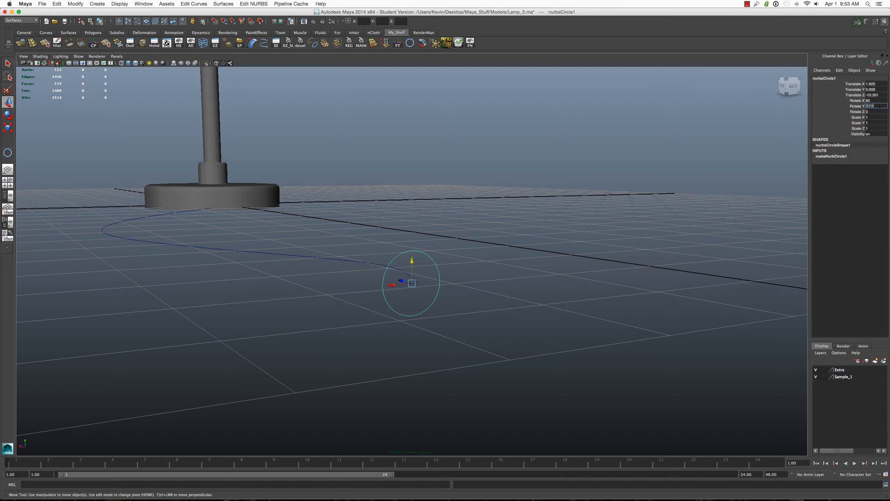
key(Return)
key(super+z)
key(Return)
alt+drag(466, 228, 496, 257)
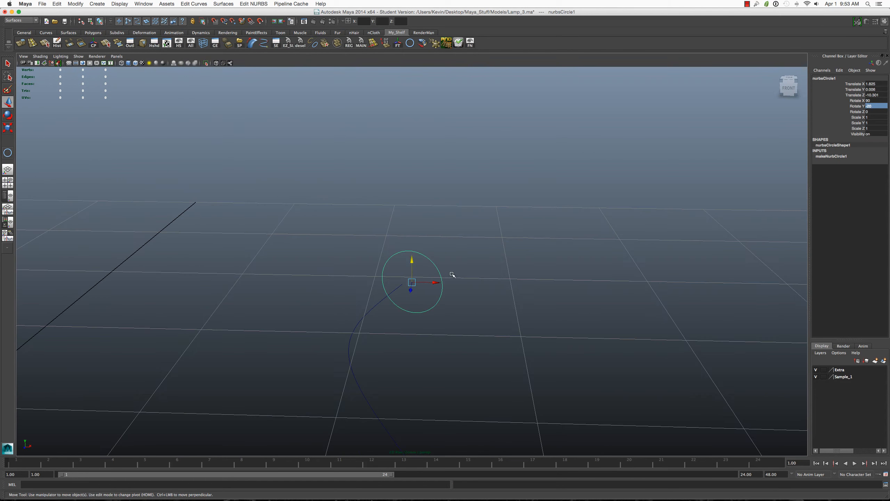
click(878, 106)
key(Return)
alt+drag(572, 197, 677, 195)
click(876, 106)
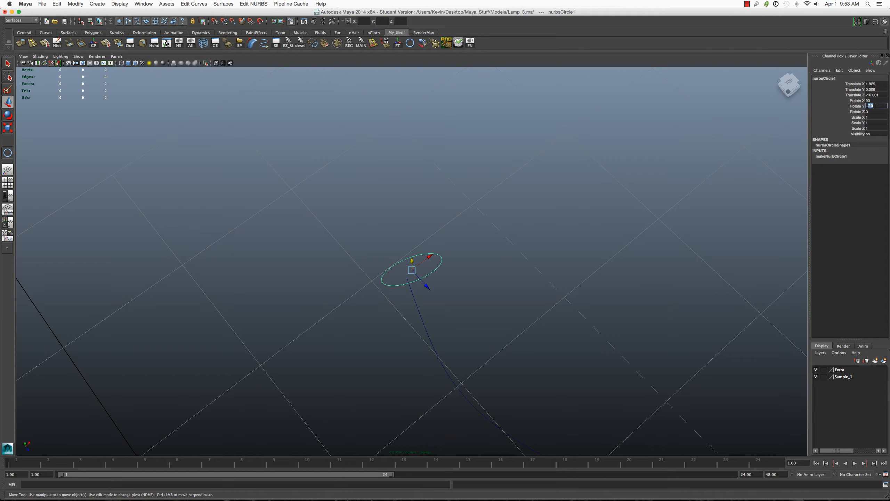
key(Return)
Step: Set the circle's Y rotation to -30 to face it along the cord curve's end
click(879, 106)
key(BackSpace)
text(5)
key(Return)
click(878, 106)
text(-30)
key(Return)
Step: Scale the circle down around the end of the cord curve and deselect it
drag(431, 257, 357, 231)
key(e)
key(r)
drag(408, 280, 376, 278)
click(382, 252)
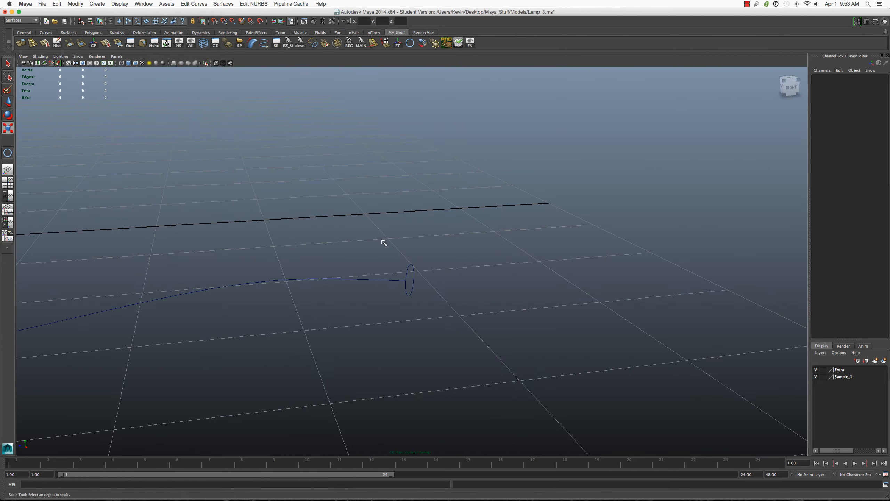
Step: Select the small circle at the end of the cord together with the cord curve, with the curve selected last
alt+drag(384, 243, 310, 256)
alt+drag(431, 257, 365, 302)
click(404, 267)
alt+drag(387, 273, 306, 277)
key(r)
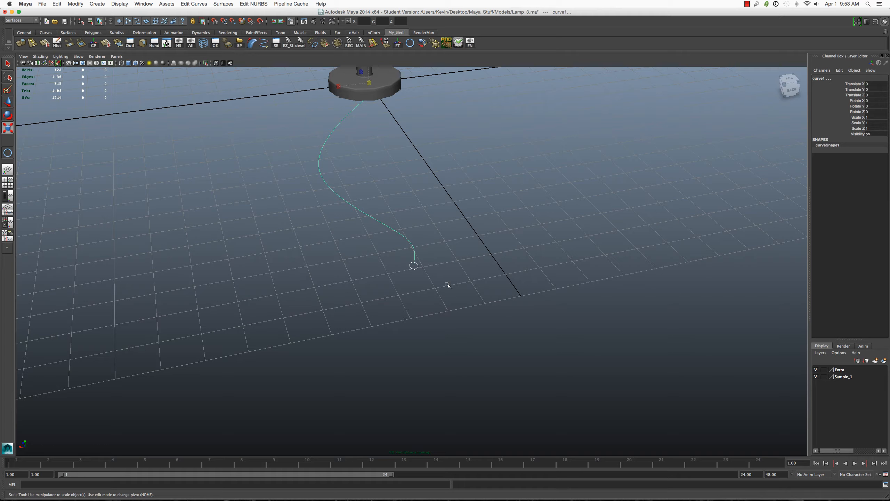
alt+drag(431, 310, 357, 246)
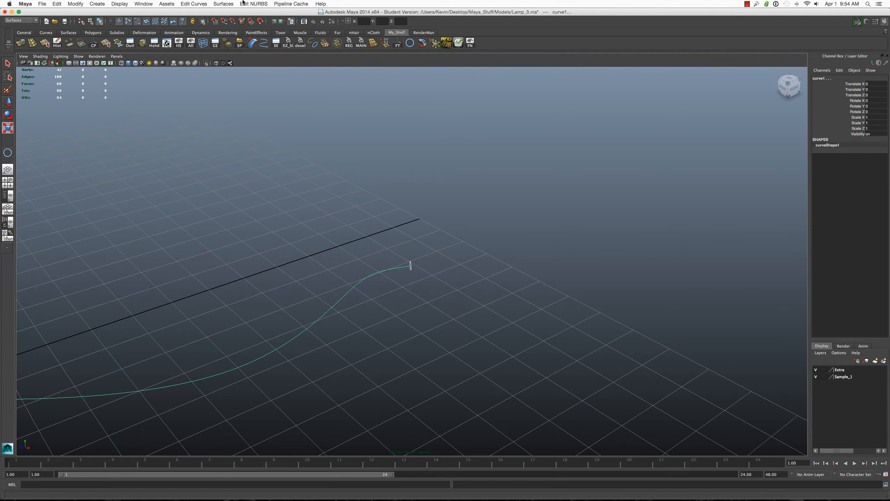
Step: Extrude the circle along the cord curve as a Tube, with quad polygon output, Number U 13 and Number V 15
click(223, 3)
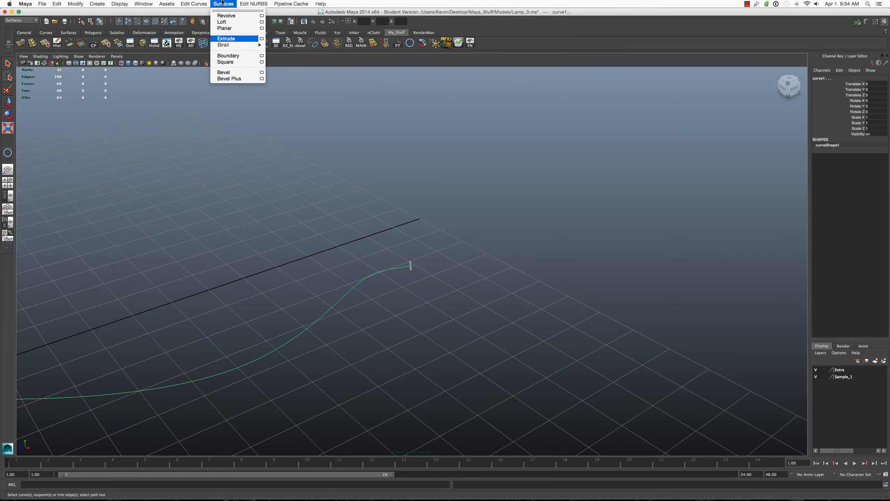
click(262, 39)
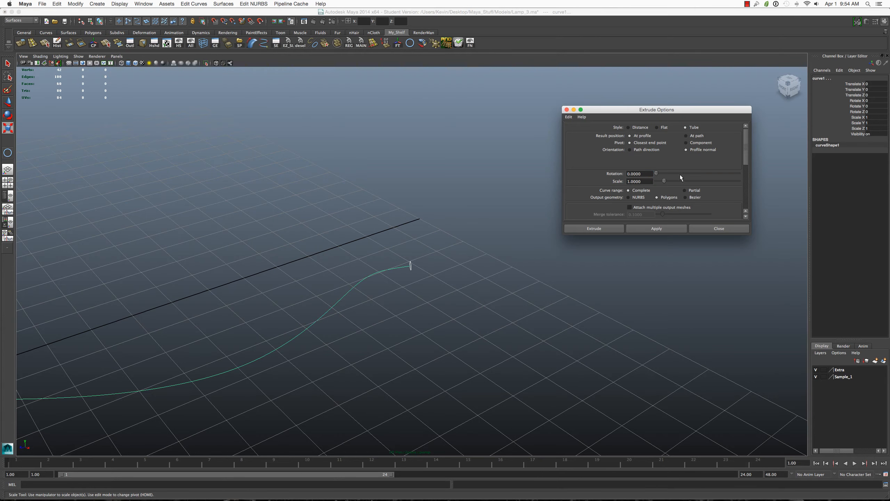
drag(659, 110, 601, 107)
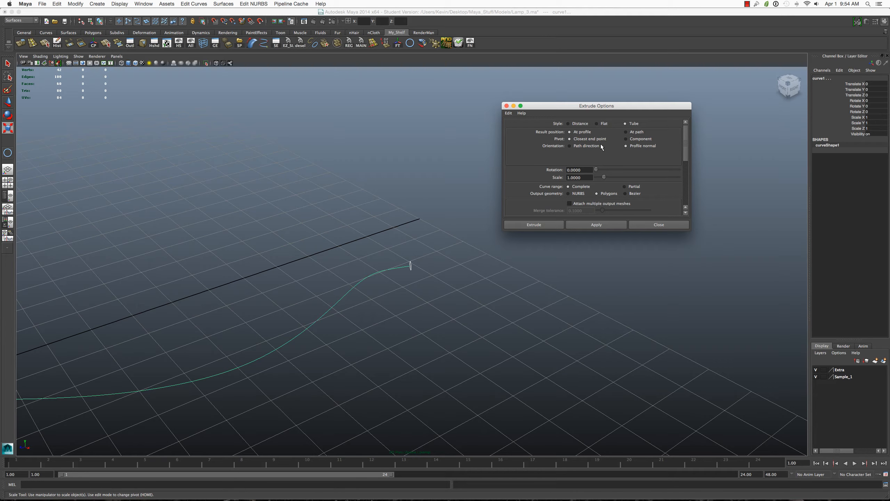
scroll(594, 151, down, 4)
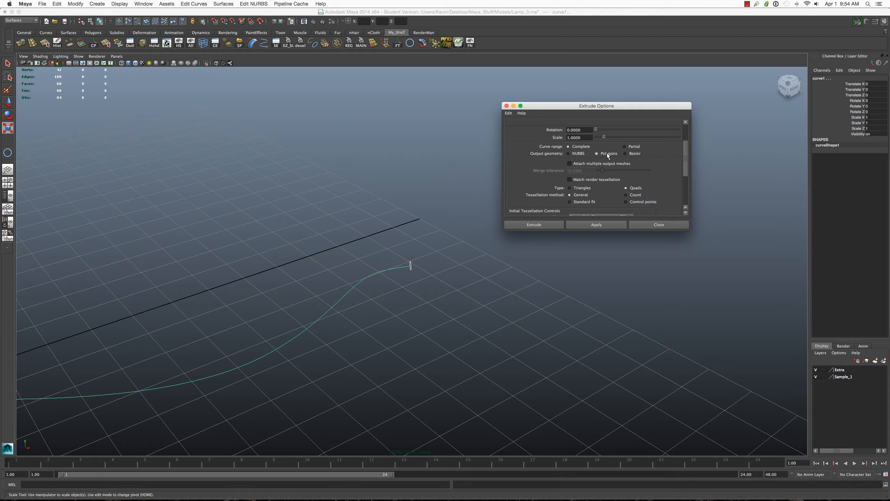
scroll(608, 171, down, 3)
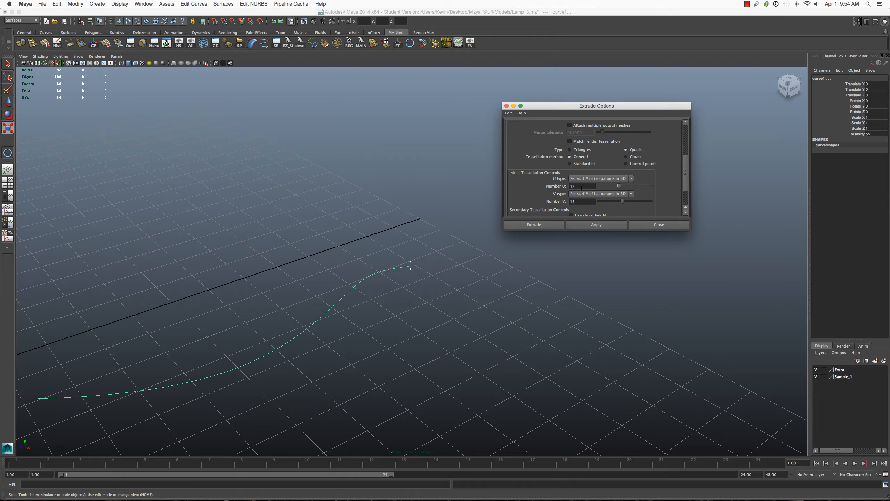
scroll(582, 186, down, 1)
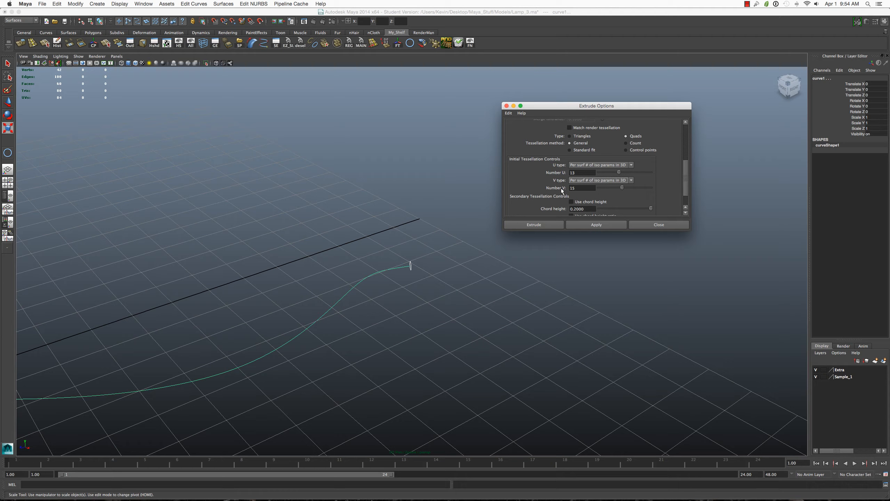
scroll(582, 184, down, 2)
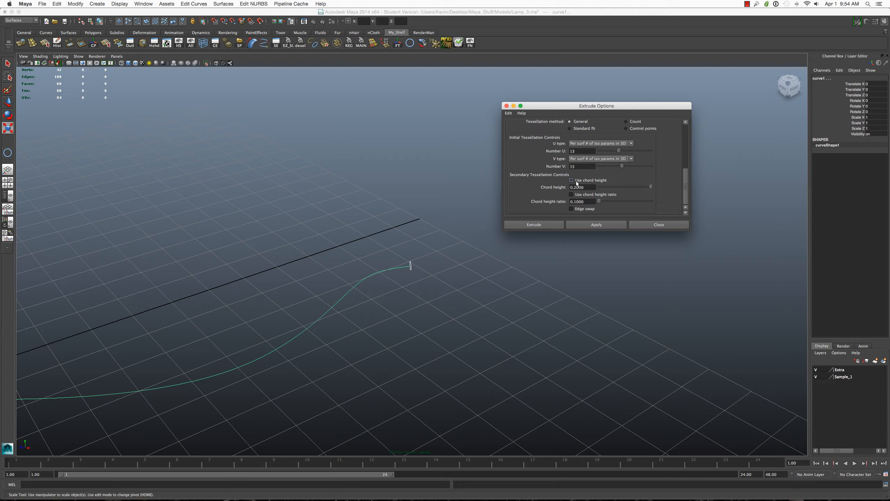
click(541, 225)
Step: Turn on Fixed Path for the extrusion so the tube follows the cord curve, and deselect it
scroll(327, 242, down, 2)
alt+drag(327, 242, 348, 238)
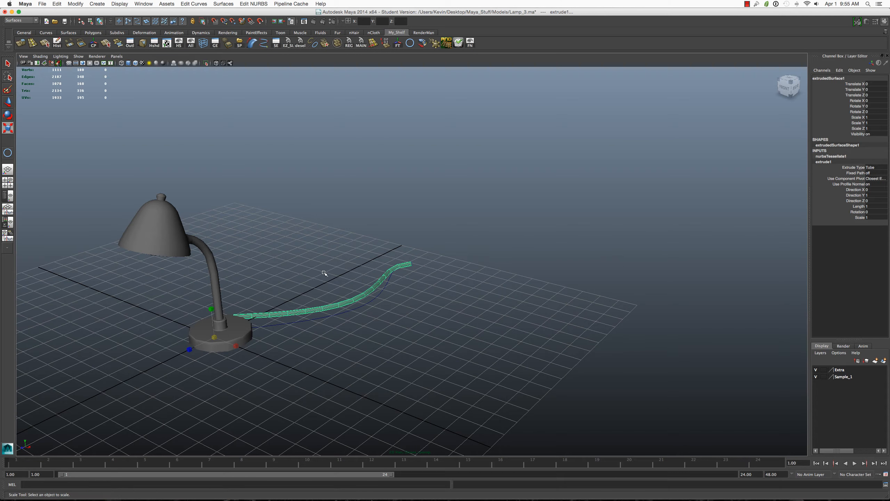
alt+drag(330, 273, 328, 287)
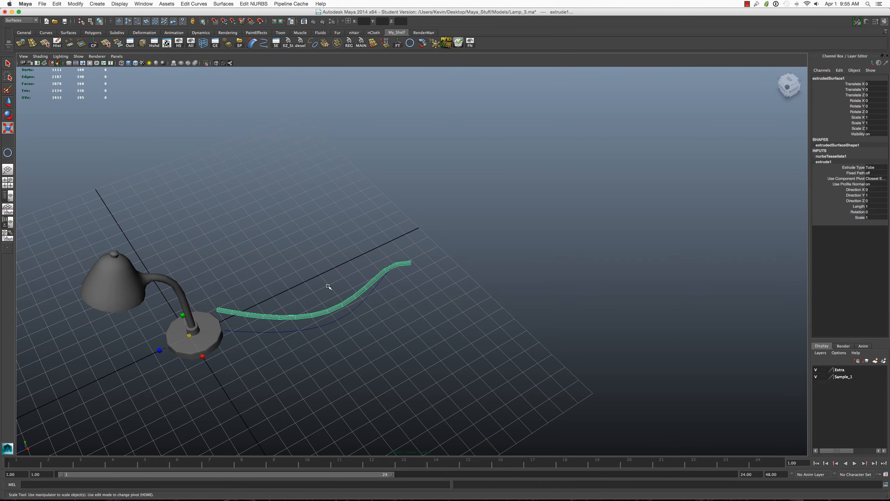
scroll(331, 286, up, 3)
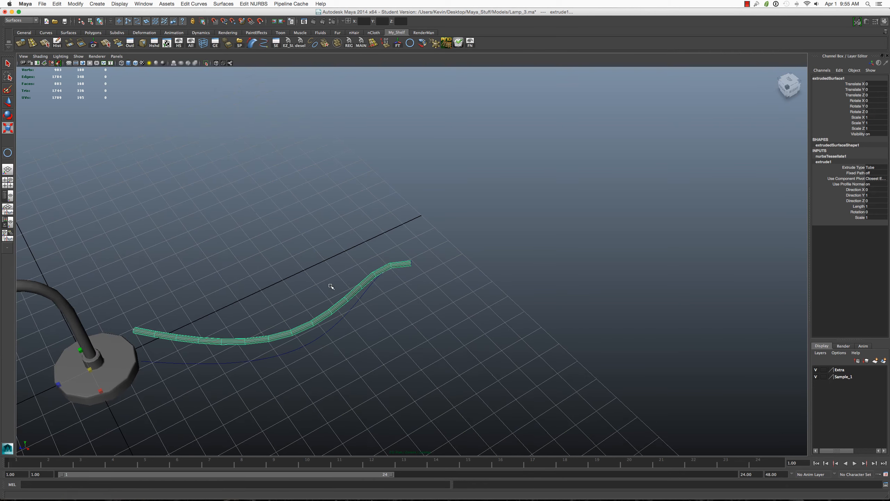
double_click(874, 175)
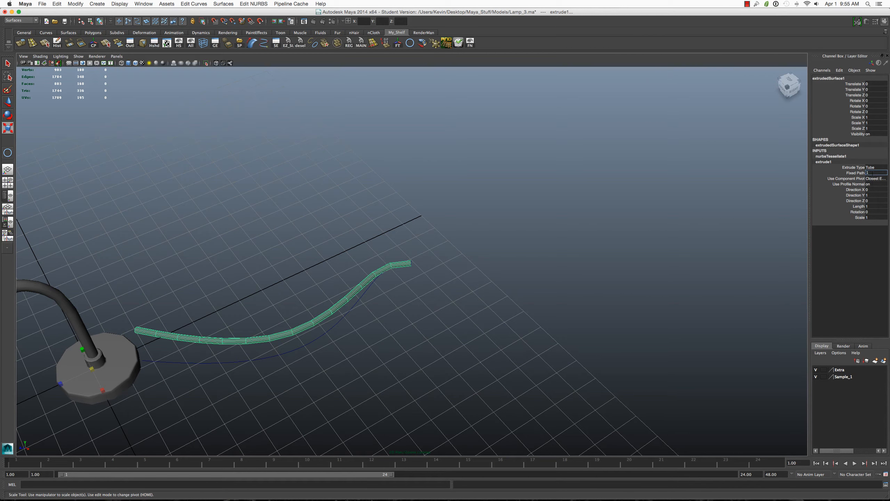
text(1)
key(Return)
alt+drag(306, 270, 337, 257)
click(359, 295)
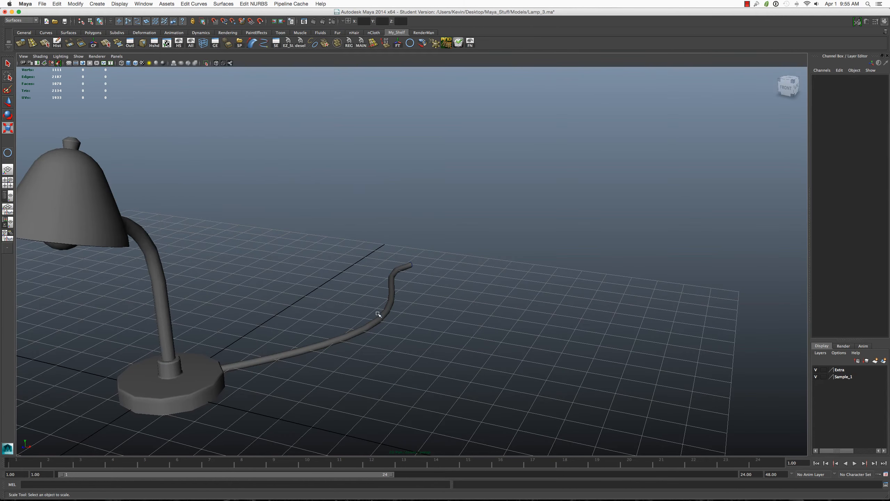
Step: Set the V Number in the extruded cord's tessellation settings to 20
click(381, 317)
scroll(382, 317, up, 1)
alt+drag(381, 317, 318, 312)
click(834, 156)
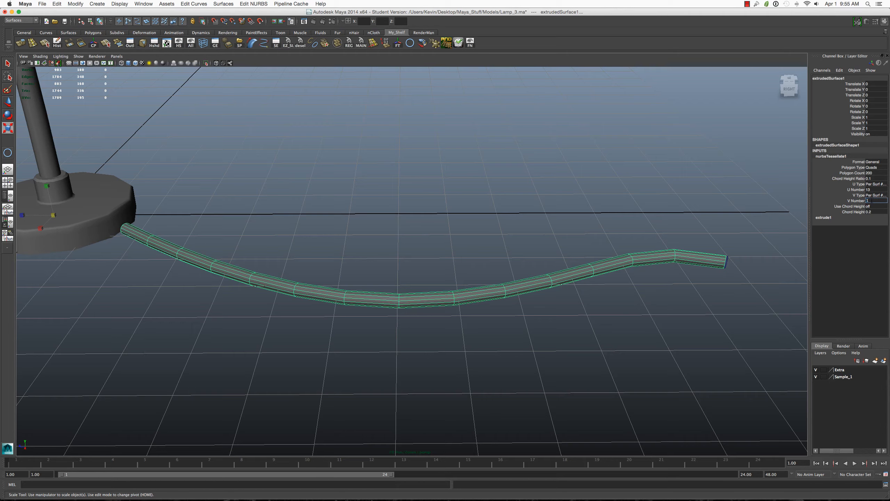
text(20)
key(Return)
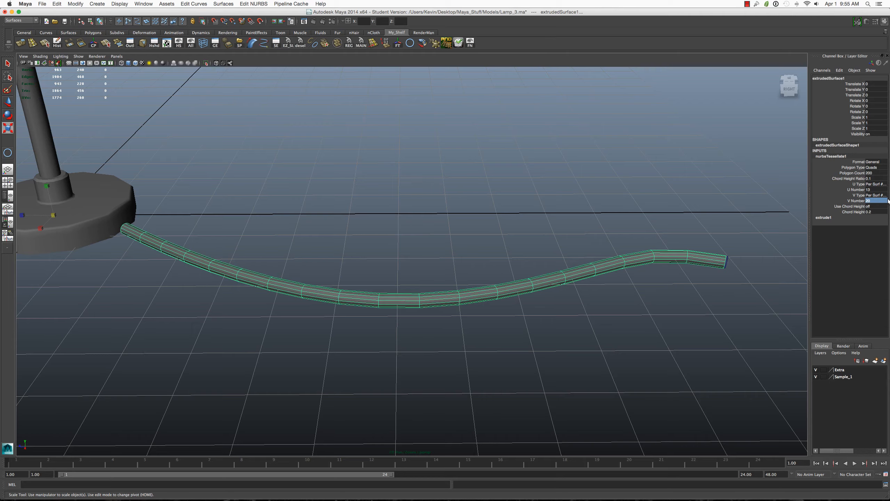
Step: Raise the cord's V Number further to smooth its bends, deselect the cord and check its shape
click(881, 201)
key(Return)
alt+drag(446, 203, 365, 200)
click(483, 227)
mouse_move(415, 215)
alt+mouse_down()
mouse_move(540, 227)
mouse_move(545, 221)
mouse_move(545, 237)
mouse_move(359, 214)
mouse_move(495, 203)
mouse_move(477, 199)
mouse_move(356, 208)
mouse_move(508, 199)
mouse_move(483, 197)
mouse_move(483, 241)
mouse_move(480, 211)
mouse_move(453, 199)
mouse_move(276, 212)
mouse_move(371, 193)
mouse_move(483, 206)
mouse_move(490, 199)
mouse_move(433, 207)
mouse_move(452, 209)
mouse_move(395, 231)
mouse_move(415, 210)
mouse_move(409, 224)
alt+mouse_up()
scroll(416, 214, up, 5)
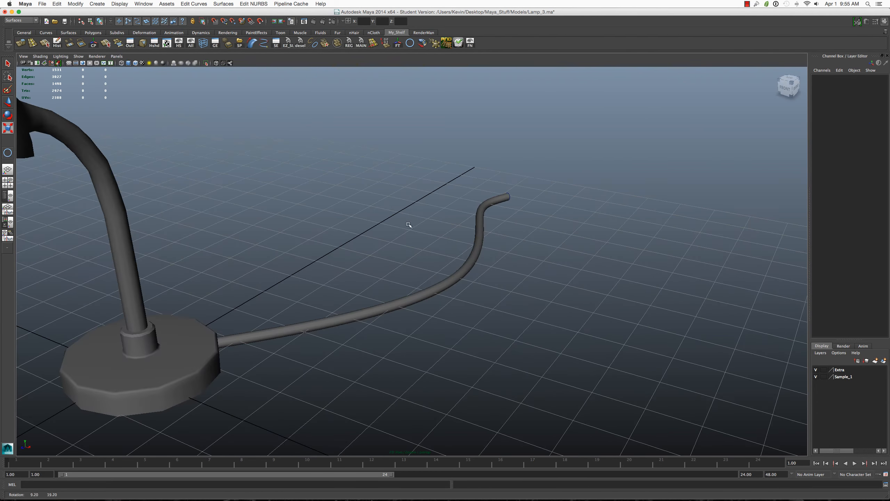
alt+drag(461, 251, 458, 254)
Step: Hide the extruded cord mesh and remove the profile circle from the end of the cord curve
click(478, 254)
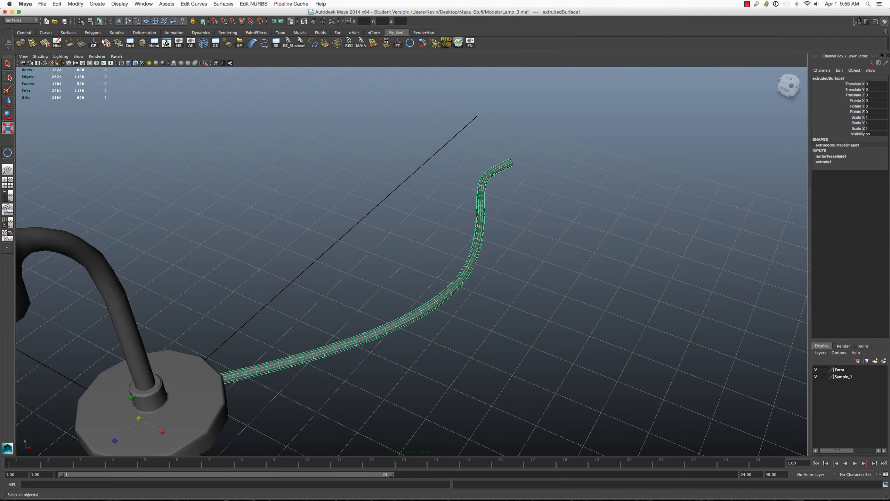
click(179, 43)
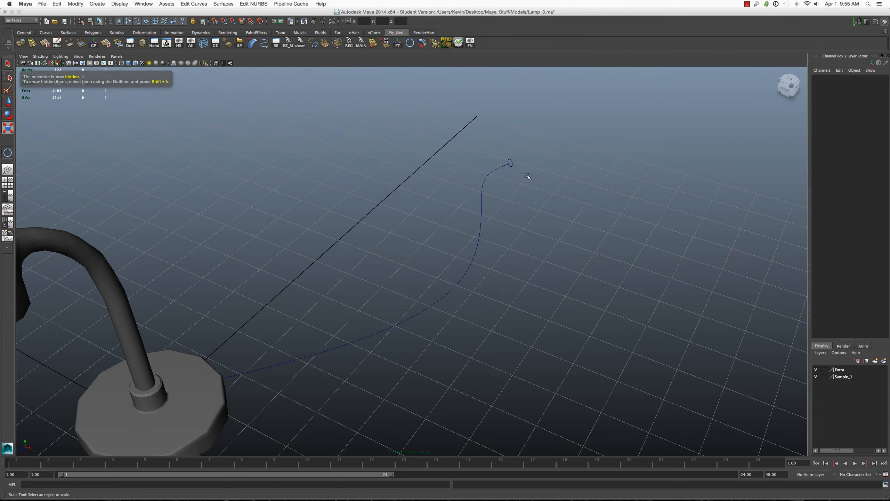
click(513, 163)
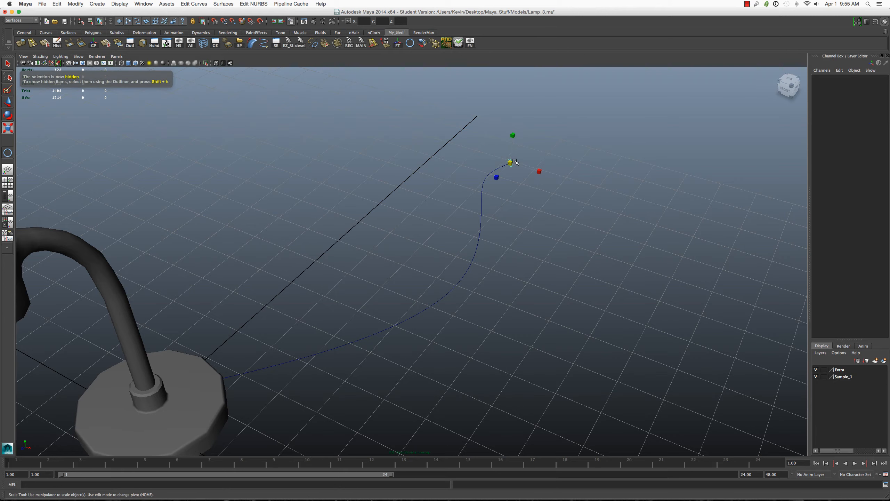
click(249, 84)
Step: Create a small polygon cylinder just beyond the end of the cord curve
alt+drag(250, 84, 541, 210)
shift+right_drag(561, 194, 530, 193)
drag(506, 159, 513, 162)
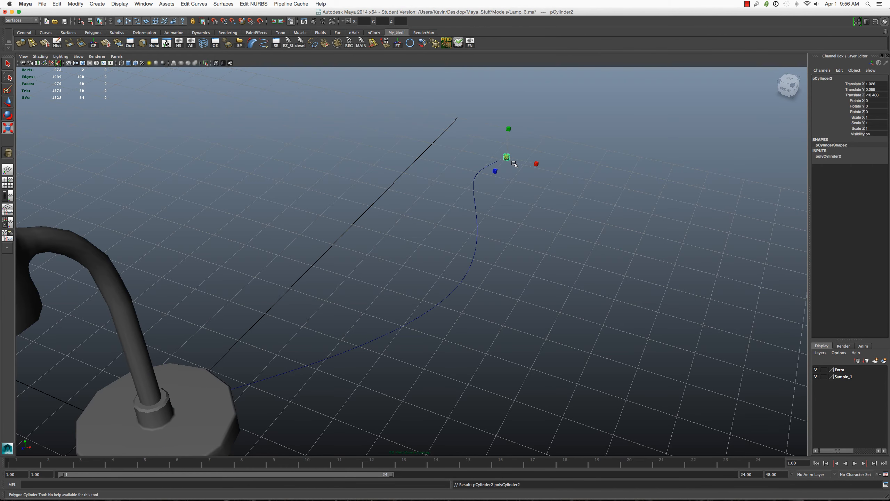
key(f)
alt+right_drag(484, 197, 449, 209)
alt+drag(450, 209, 419, 193)
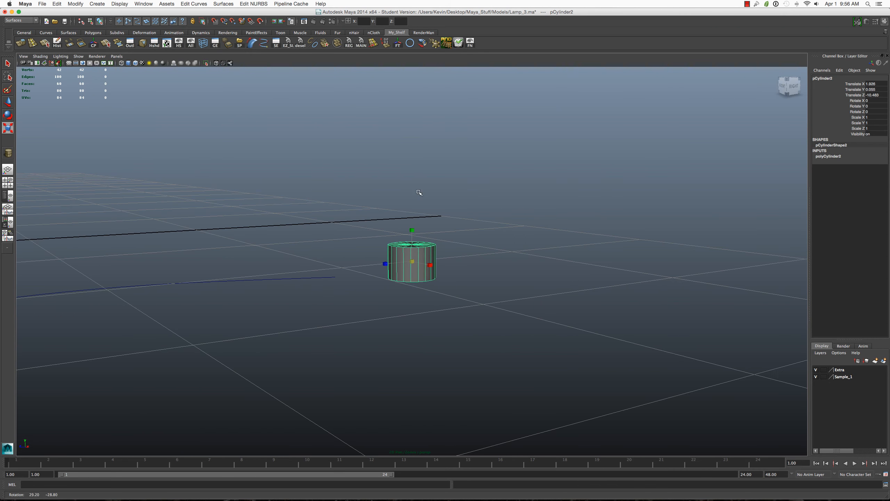
Step: Set the cylinder's X rotation to 90 to lay it on its side
key(r)
click(873, 100)
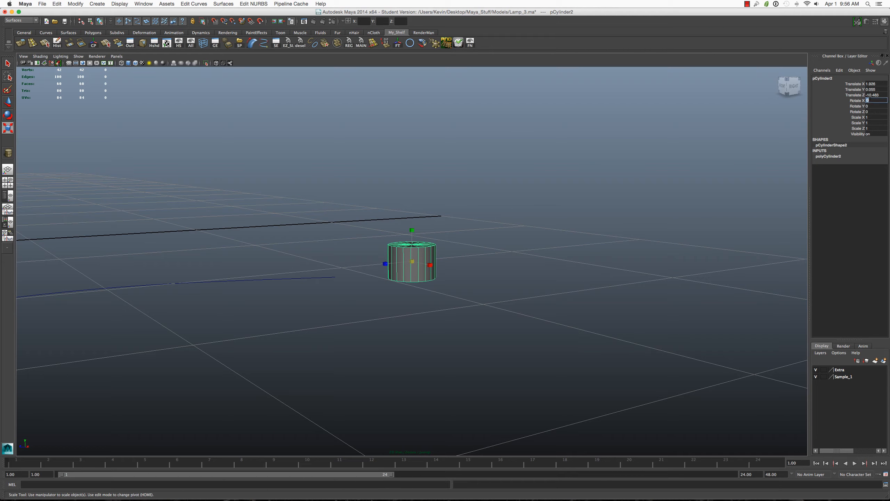
key(Return)
alt+drag(494, 227, 413, 233)
key(q)
right_drag(414, 229, 412, 246)
drag(410, 226, 400, 264)
key(Delete)
key(z)
right_drag(402, 265, 416, 256)
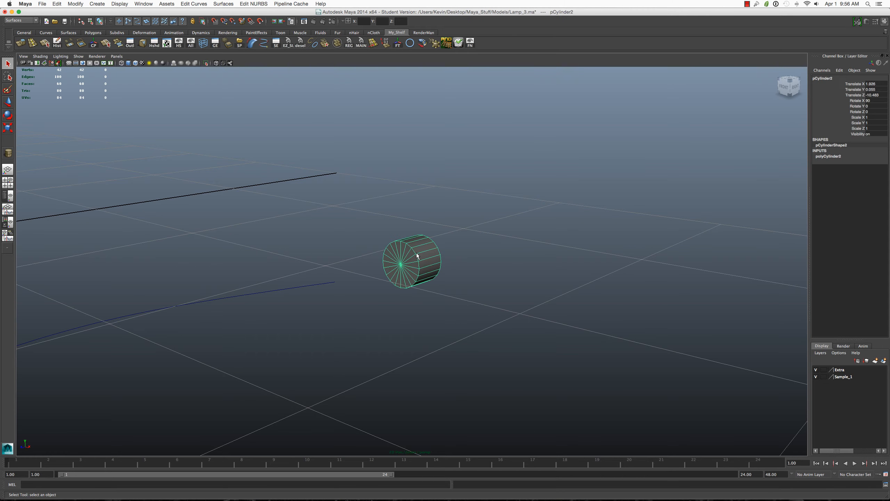
Step: Set the cylinder's Subdivisions Caps to 0 so each end is a single face
click(853, 156)
text(0)
key(Return)
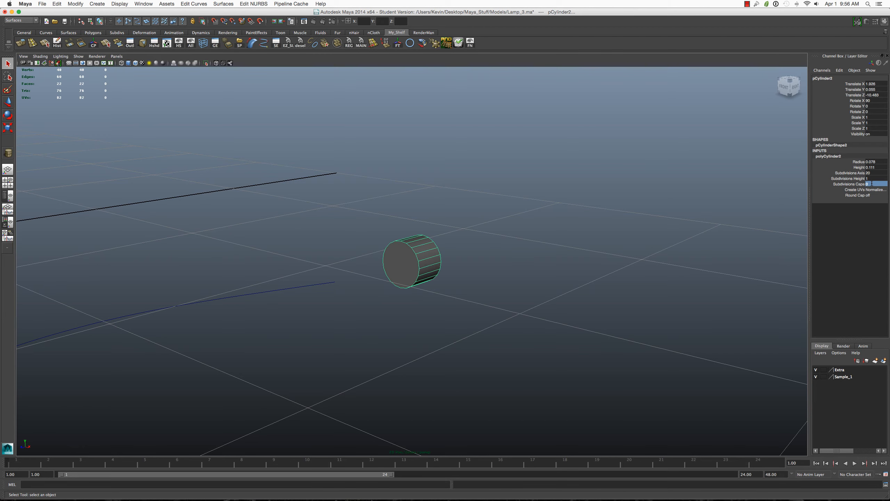
Step: Delete every cylinder face except the end cap facing the cord curve, and return to object selection
alt+drag(707, 208, 489, 287)
key(Delete)
alt+drag(419, 271, 407, 254)
click(414, 257)
key(F8)
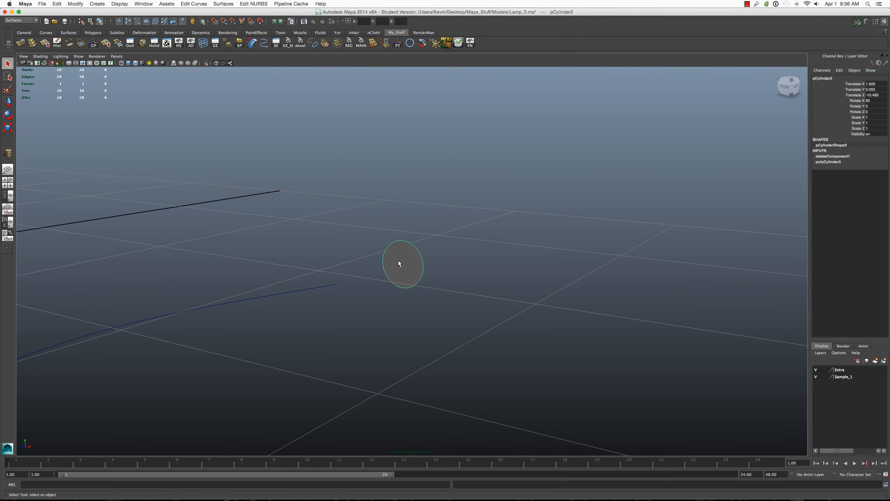
Step: Set the remaining disc's Y rotation to -30 to face it along the cord curve's end
key(w)
double_click(873, 107)
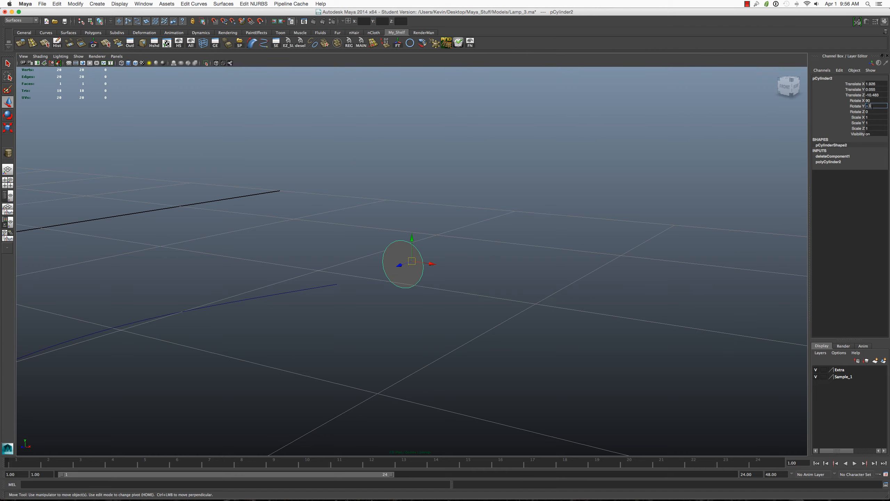
key(Return)
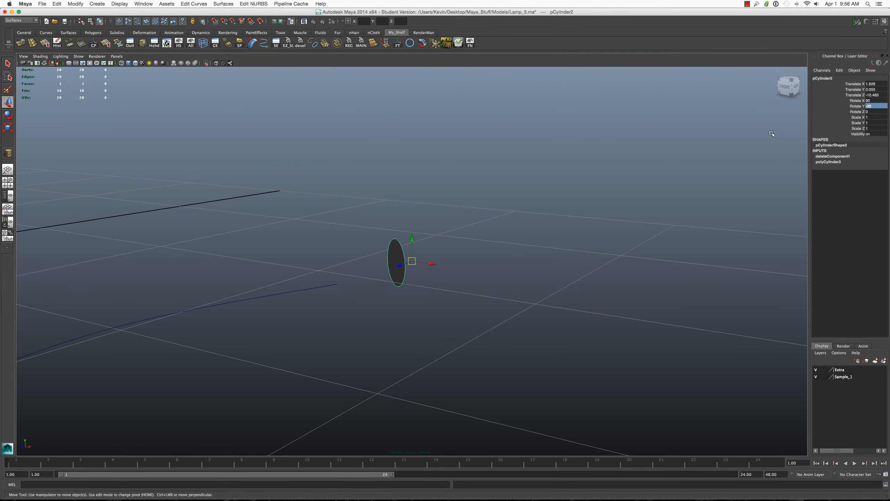
alt+drag(522, 197, 388, 254)
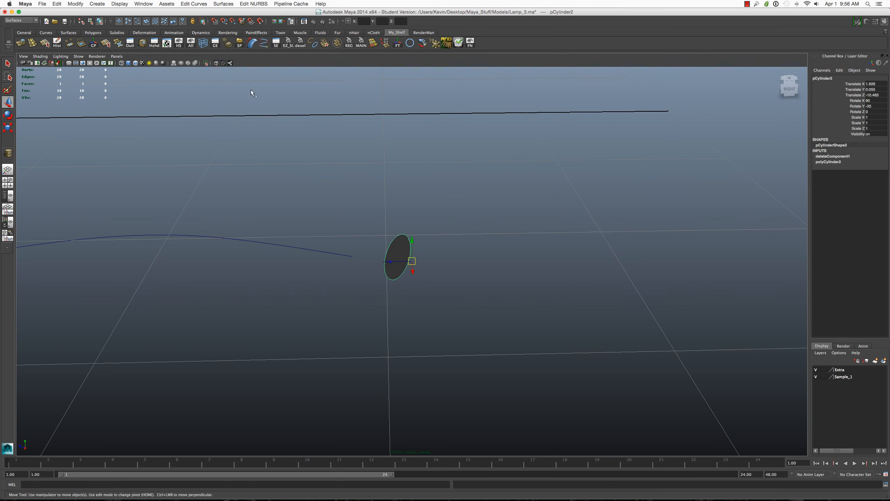
Step: Delete the disc's construction history, center its pivot and freeze its transformations
click(57, 42)
click(93, 42)
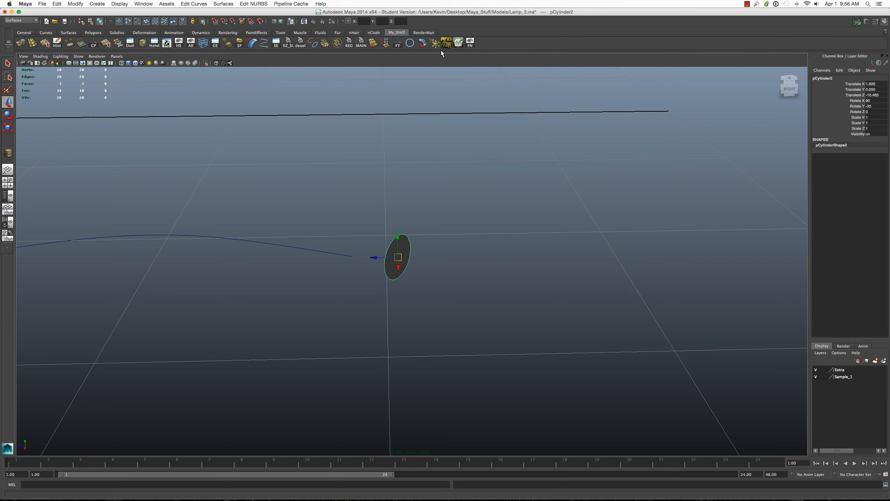
click(399, 43)
Step: Scale the disc down to 0.575, move it onto the end of the cord curve and deselect it
alt+drag(407, 281, 483, 246)
scroll(466, 225, down, 5)
drag(434, 262, 326, 281)
key(e)
key(r)
key(e)
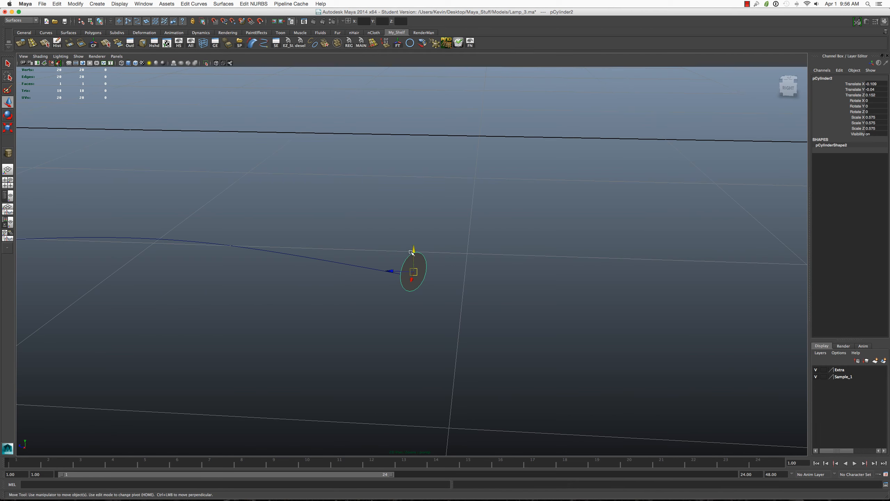
drag(414, 250, 413, 255)
alt+drag(414, 257, 460, 281)
click(425, 247)
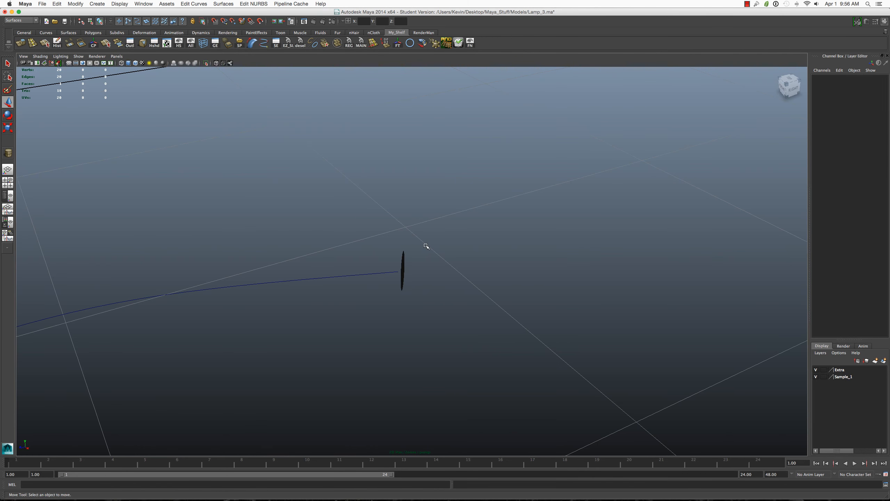
Step: Select the disc at the cord's end together with the cord curve
alt+drag(426, 246, 359, 264)
click(405, 262)
click(429, 267)
click(408, 262)
click(405, 268)
shift+drag(353, 224, 435, 226)
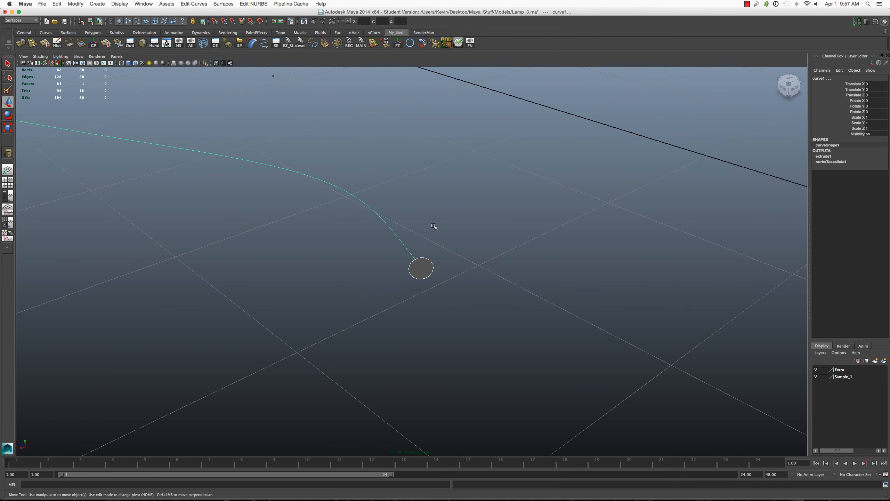
scroll(433, 227, down, 5)
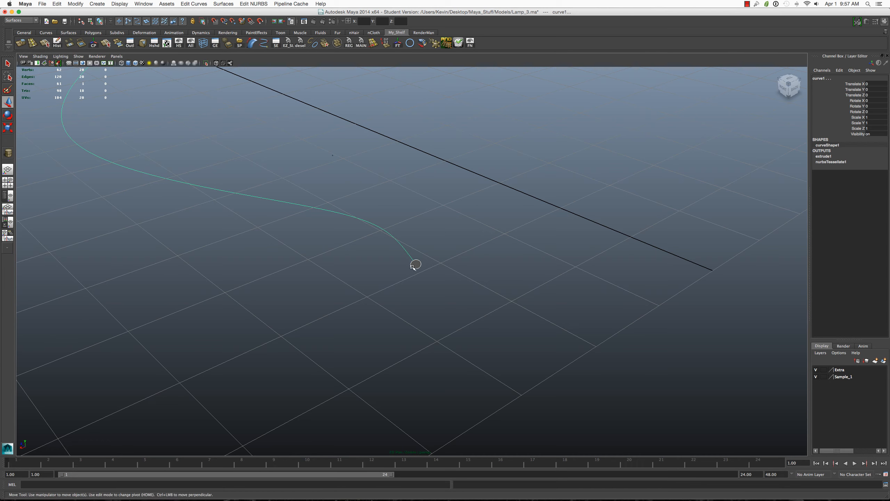
scroll(32, 35, down, 1)
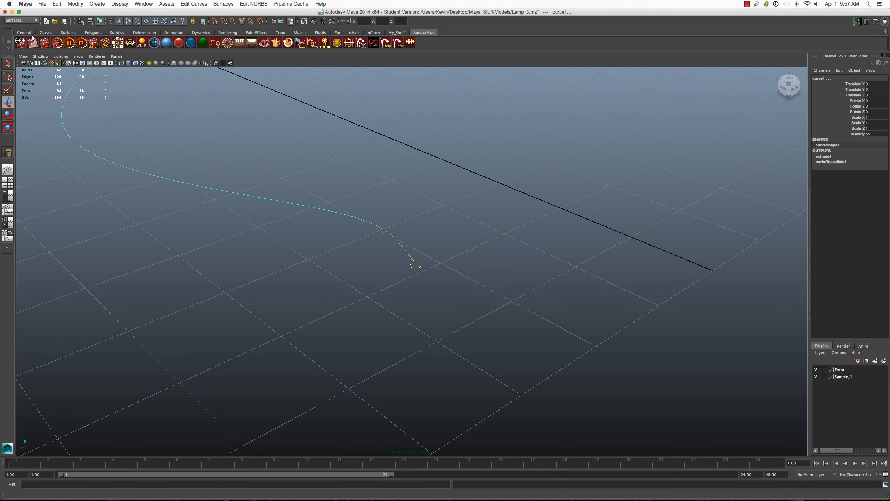
Step: Extrude the disc along the cord curve behind the base and set the extrusion's divisions to 50
click(406, 33)
click(21, 43)
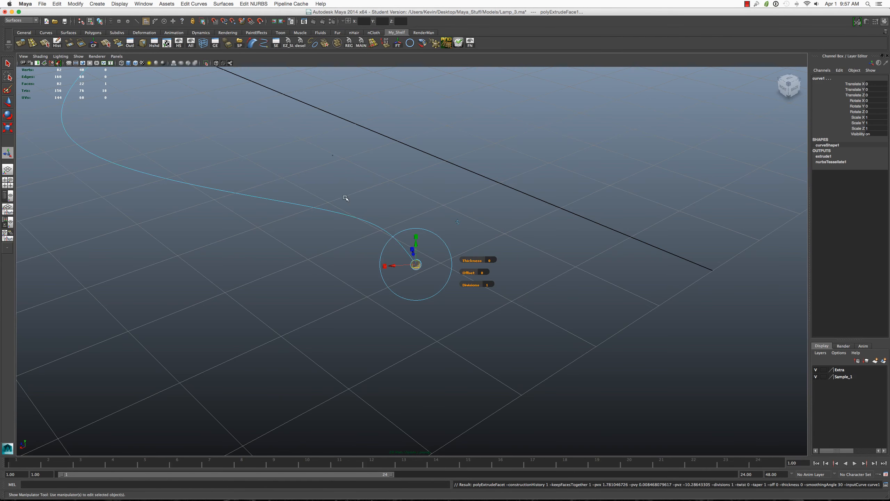
alt+drag(348, 199, 457, 246)
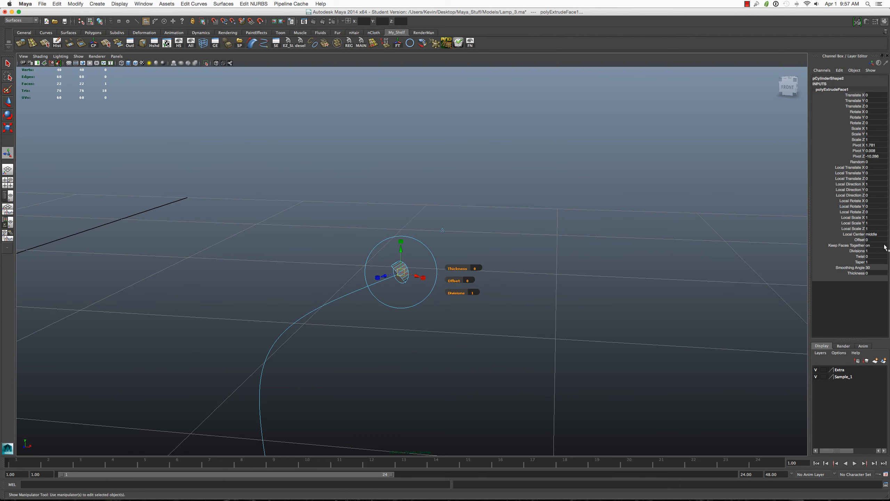
click(875, 251)
text(500)
key(Return)
Step: Delete the stray straight strip of faces that joins the two ends of the extruded cord
alt+drag(431, 295, 551, 237)
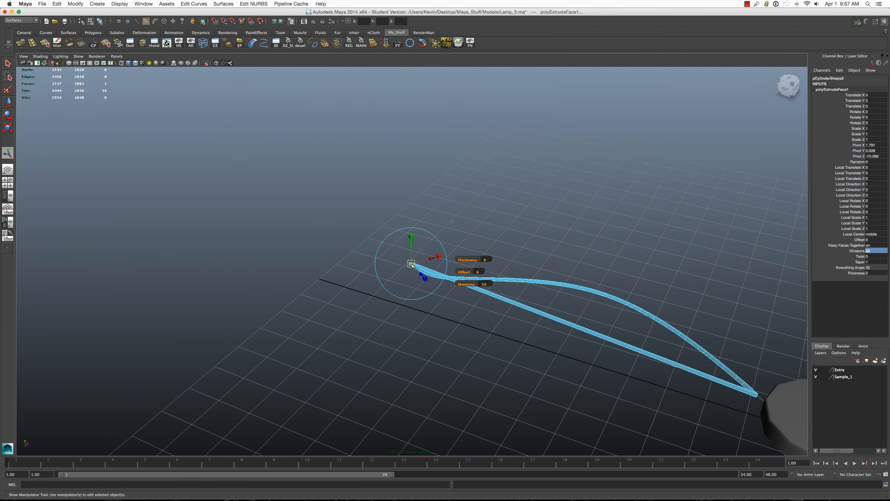
alt+right_drag(424, 265, 422, 265)
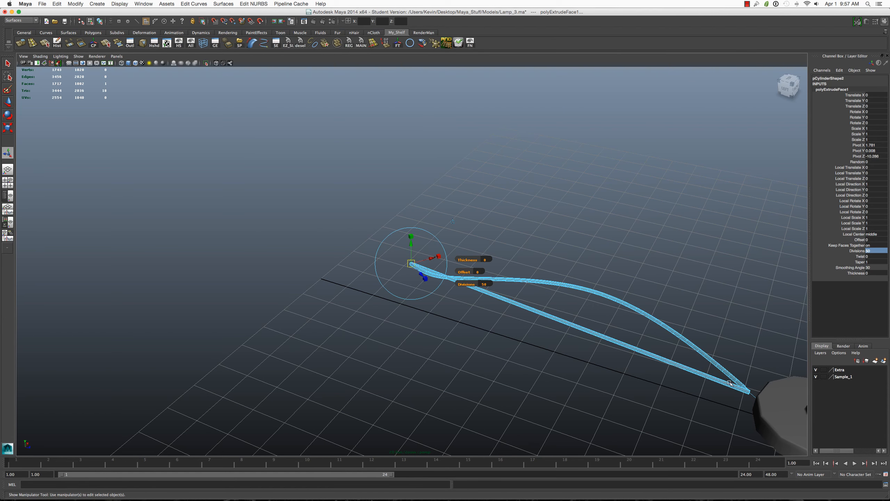
scroll(454, 285, down, 2)
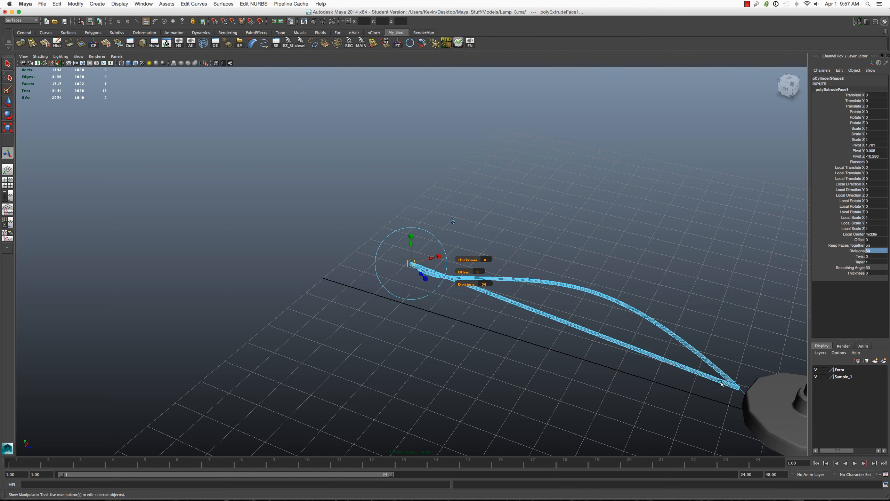
alt+drag(587, 348, 608, 354)
mouse_move(564, 286)
right_down()
mouse_move(566, 295)
mouse_move(565, 273)
right_up()
click(586, 332)
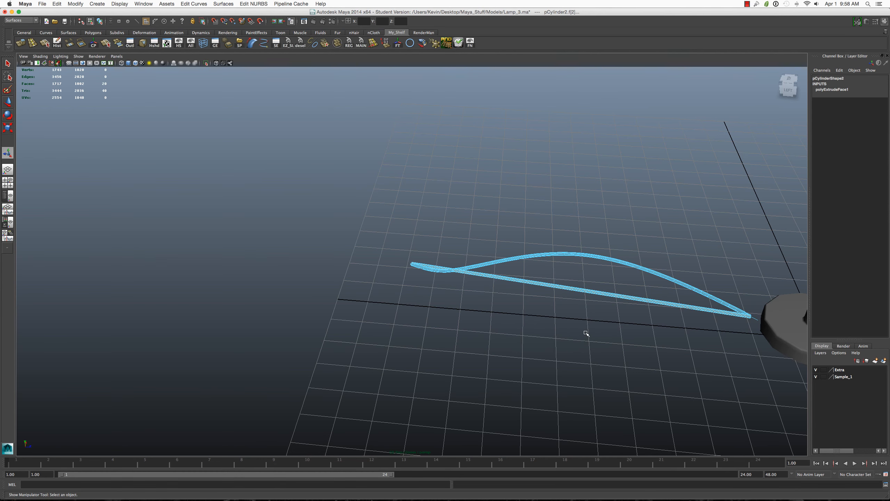
key(Delete)
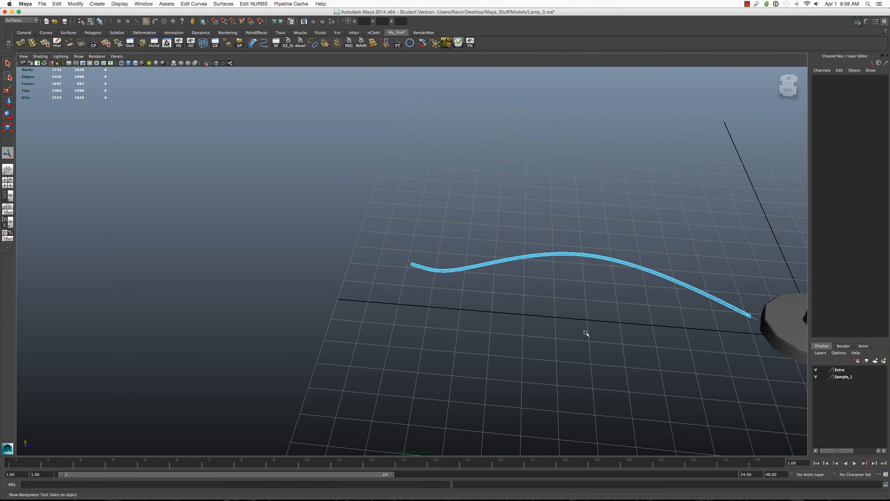
Step: Delete the leftover faces at the extruded cord's free end
scroll(407, 266, up, 10)
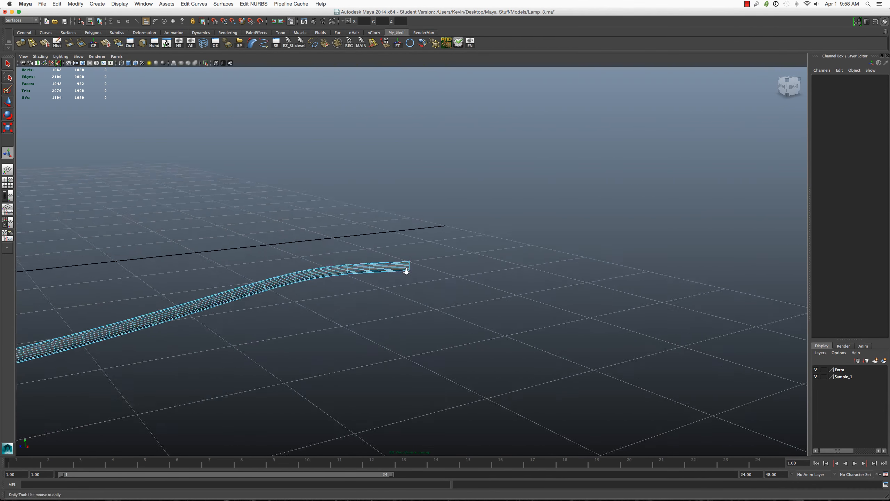
alt+drag(405, 268, 388, 318)
click(414, 263)
key(Delete)
click(429, 281)
key(Delete)
scroll(330, 264, down, 8)
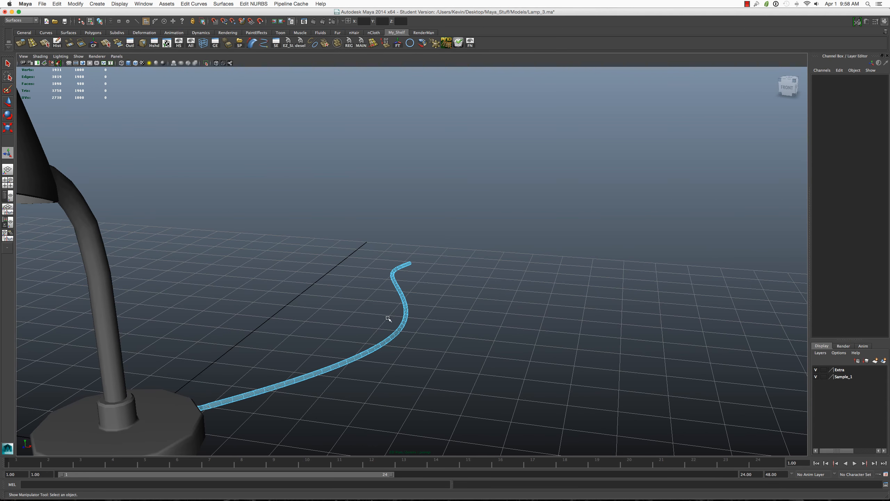
Step: Delete the polygon cord extruded from the disc and unhide all hidden objects
click(402, 300)
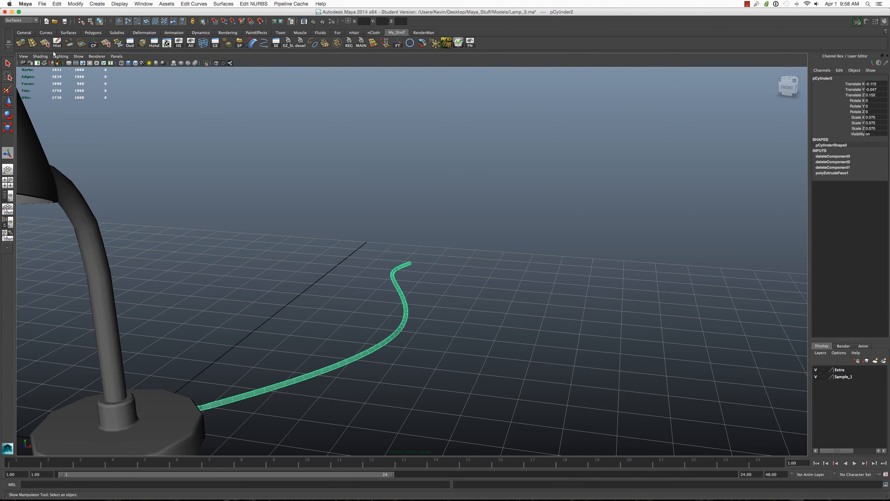
alt+drag(272, 114, 303, 159)
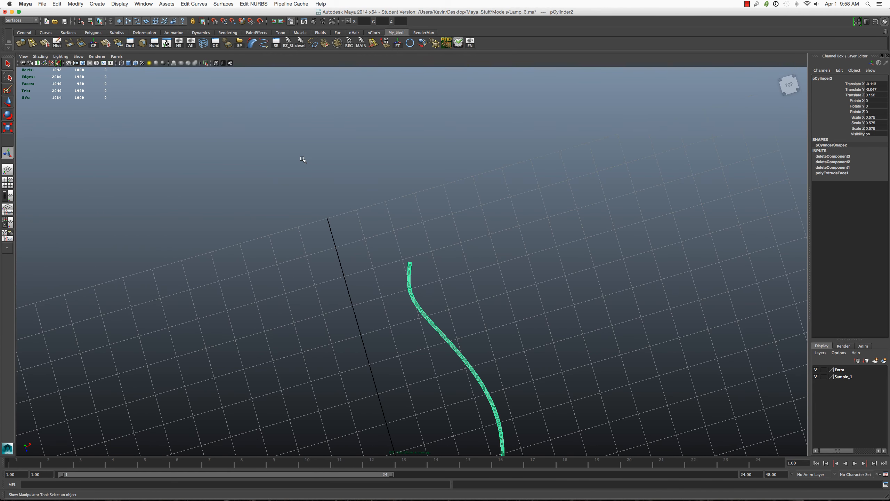
click(303, 160)
click(191, 43)
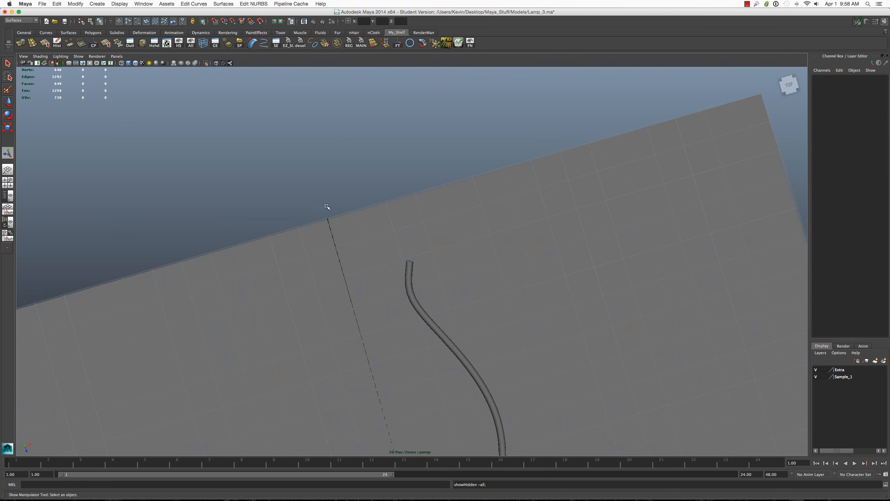
Step: Hide the ground plane beneath the lamp
alt+drag(327, 206, 374, 205)
click(374, 206)
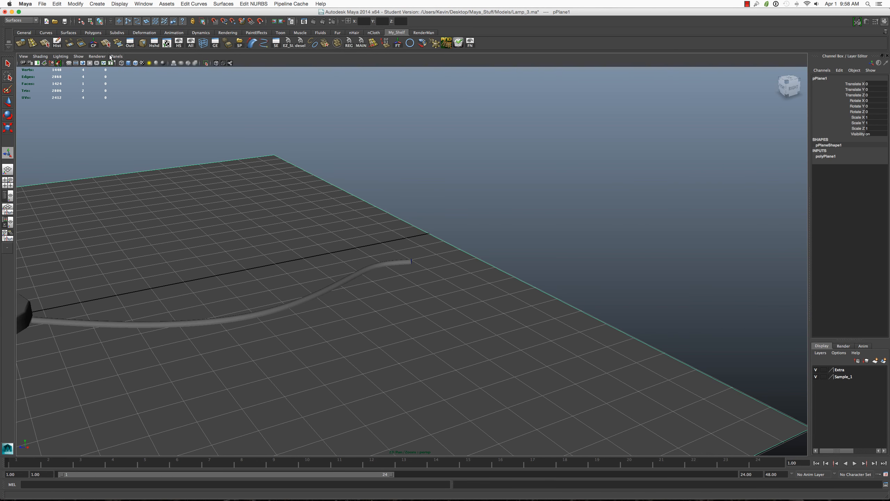
click(178, 43)
alt+drag(288, 199, 347, 186)
scroll(320, 198, down, 5)
alt+drag(409, 237, 423, 291)
scroll(404, 252, down, 3)
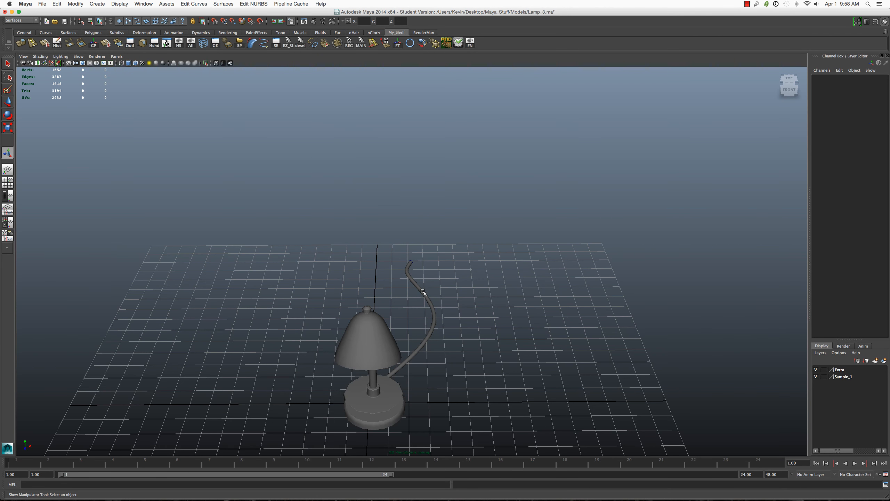
Step: In the top view, select curve1 from the Outliner and display its control vertices
click(423, 292)
key(space)
drag(431, 258, 431, 242)
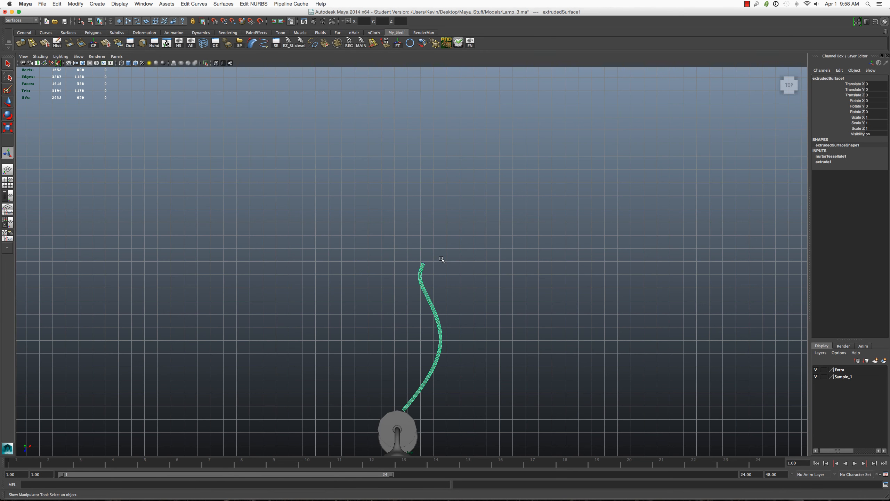
key(f)
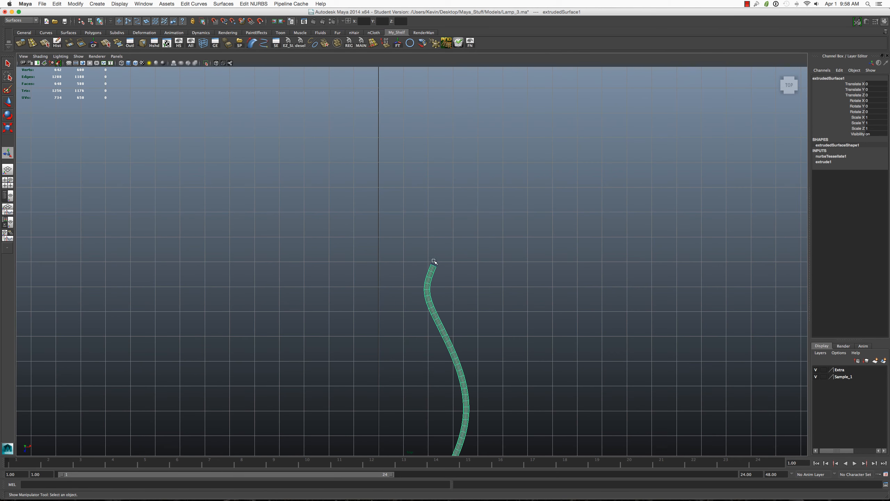
click(130, 42)
click(224, 164)
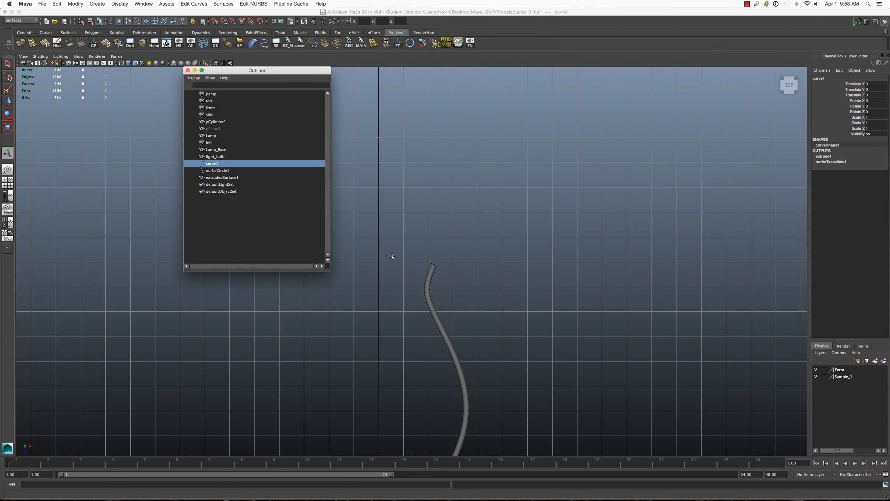
alt+right_drag(482, 337, 416, 290)
right_click(419, 286)
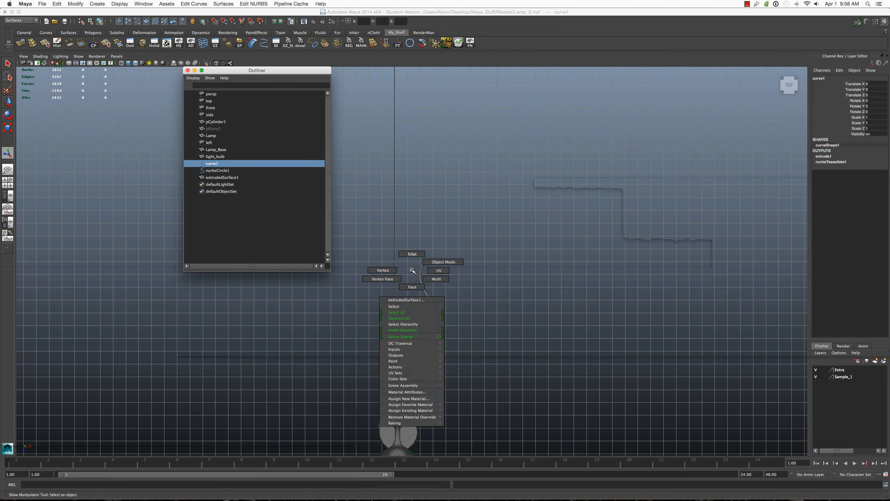
click(442, 297)
right_click(441, 295)
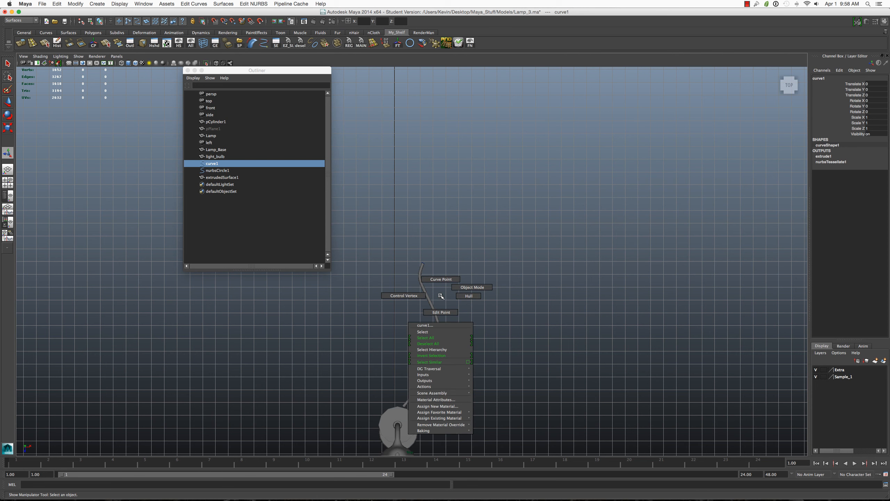
click(424, 296)
Step: Try shifting a group of the cord curve's control vertices sideways and undo the move
alt+right_drag(424, 296, 438, 299)
drag(412, 274, 457, 274)
key(w)
key(super+z)
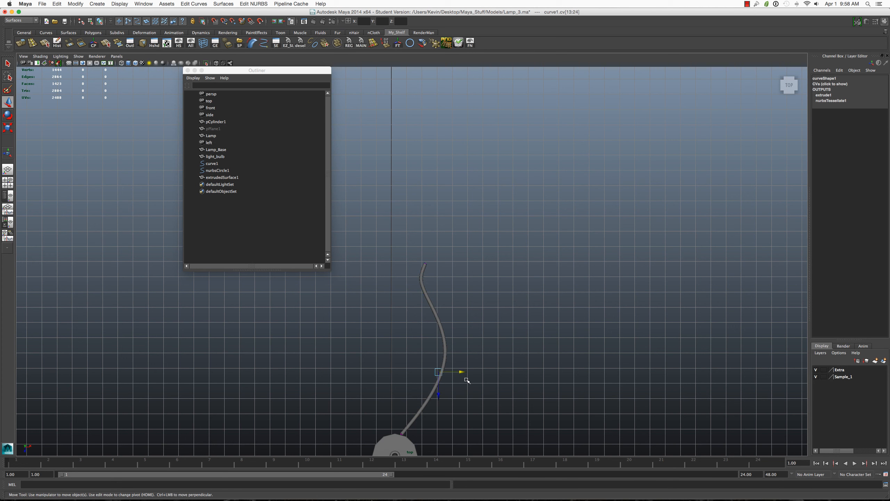
drag(463, 373, 460, 372)
key(super+z)
Step: Select the curve's control vertices at the lamp base, deselect them, return to the perspective view and close the Outliner
drag(395, 407, 435, 426)
key(e)
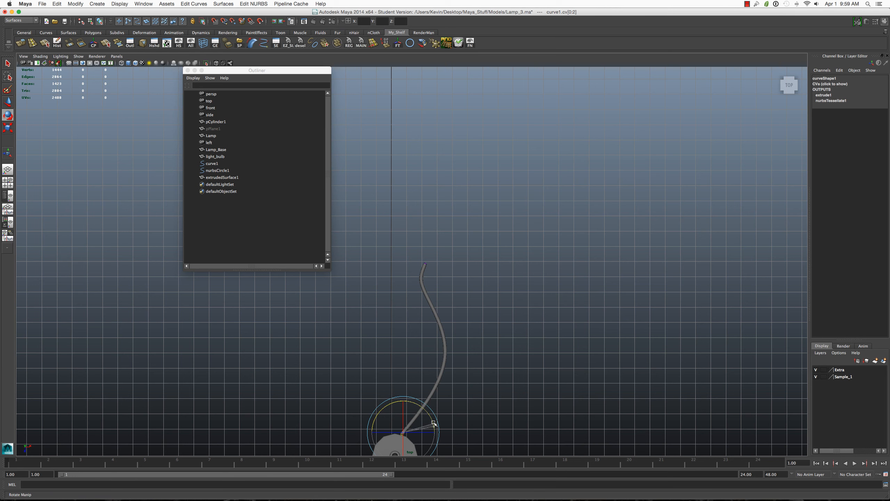
key(q)
click(462, 367)
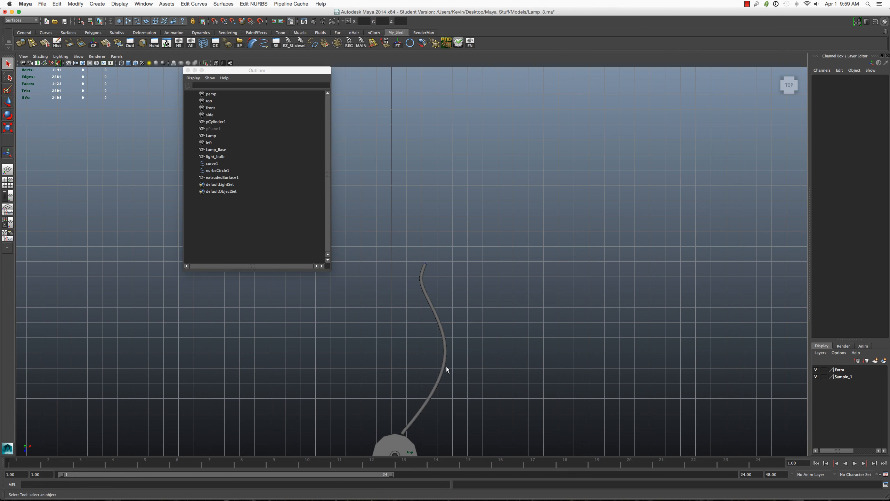
key(space)
drag(458, 348, 455, 332)
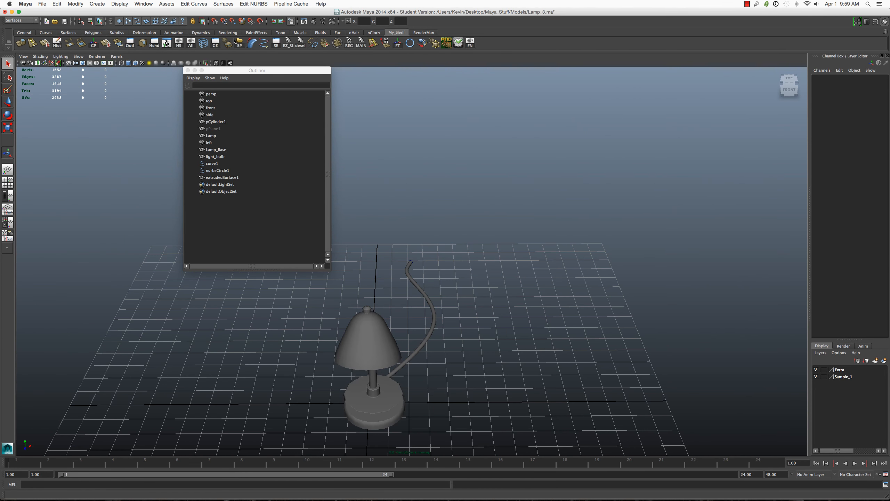
click(188, 70)
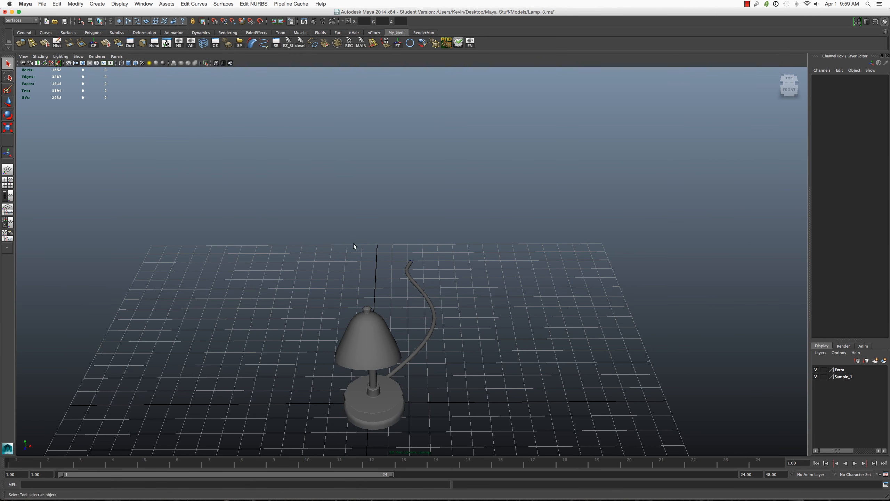
Step: Delete the extruded cord surface's construction history, center its pivot and freeze its transformations
alt+drag(354, 246, 272, 256)
click(224, 261)
key(f)
alt+right_drag(567, 353, 520, 363)
alt+drag(521, 363, 586, 370)
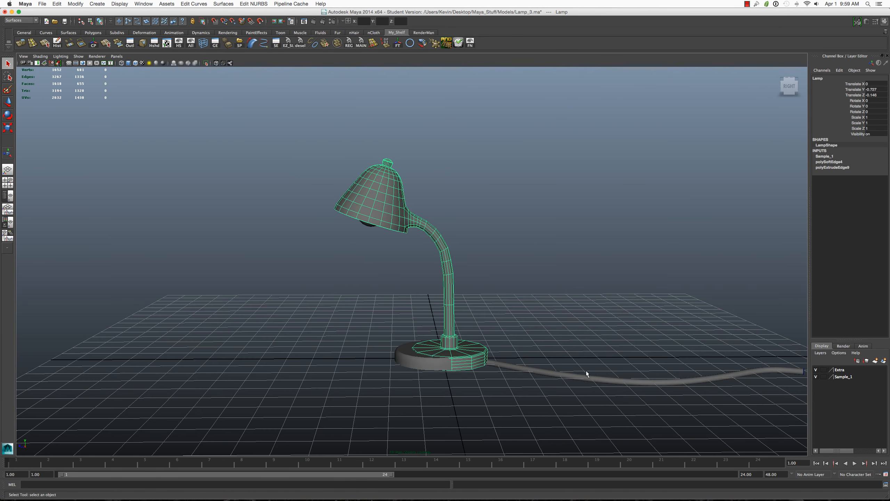
click(586, 371)
click(586, 375)
key(w)
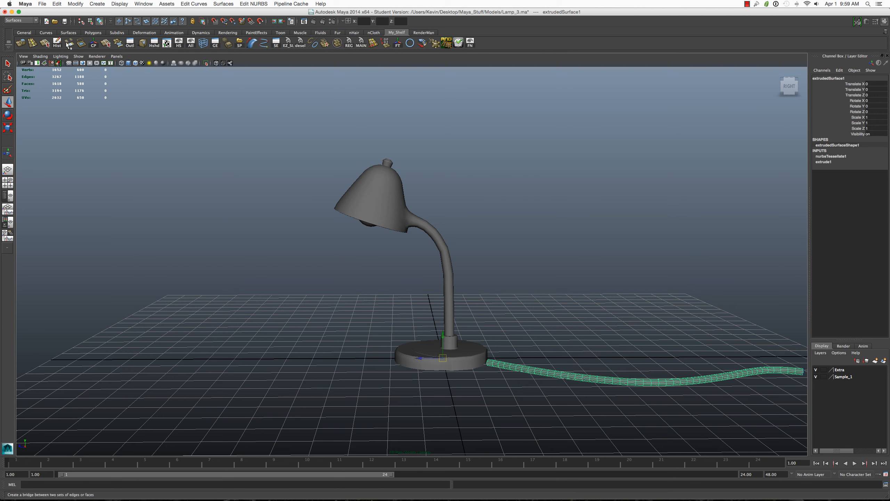
click(398, 43)
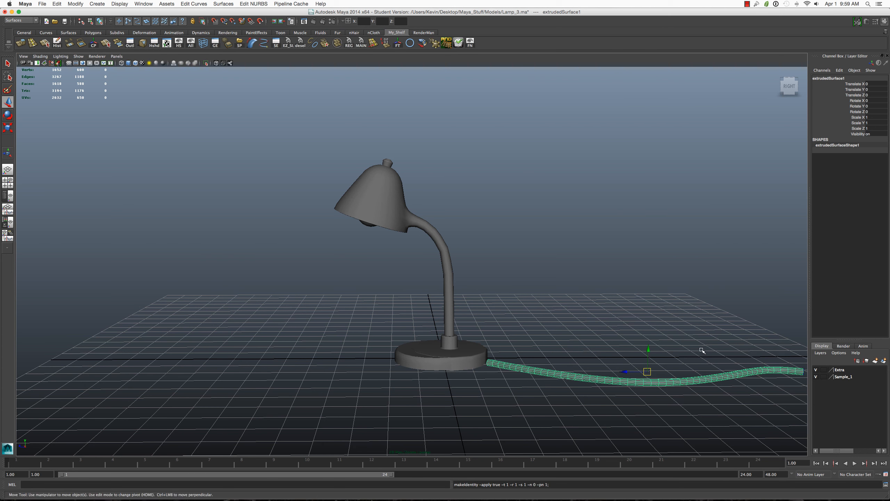
Step: Move the cord against the back of the lamp base, to Translate Y 0.137 and Translate Z 0.197
alt+right_drag(705, 353, 618, 336)
drag(569, 311, 511, 309)
click(549, 294)
click(498, 353)
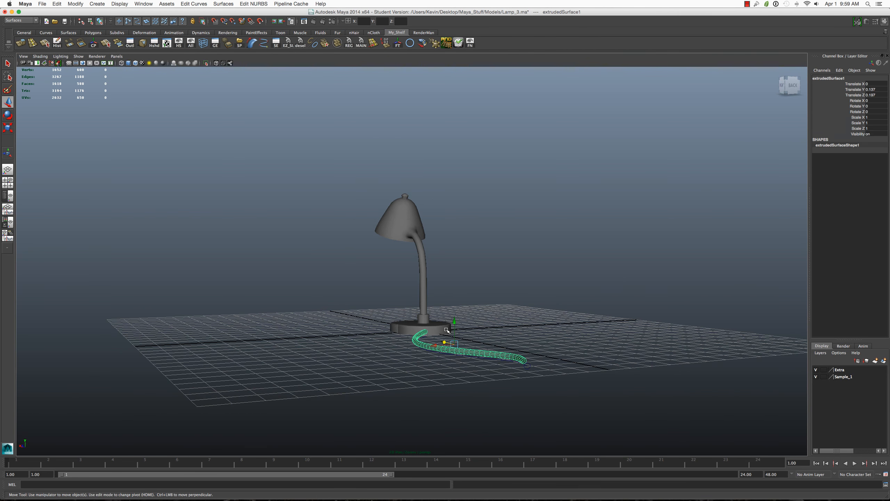
Step: Examine the lamp, its base and the attached cord from several sides and distances
alt+right_drag(498, 352, 431, 365)
alt+drag(431, 365, 527, 382)
scroll(523, 381, up, 5)
click(478, 375)
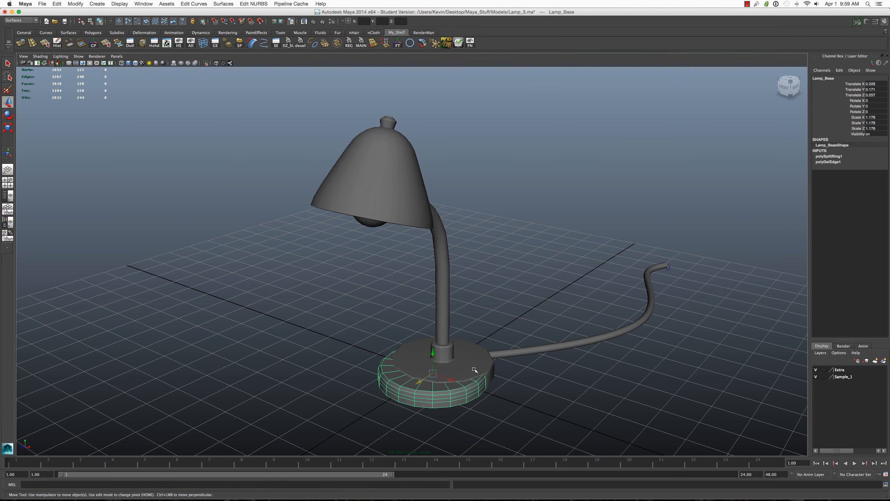
click(449, 399)
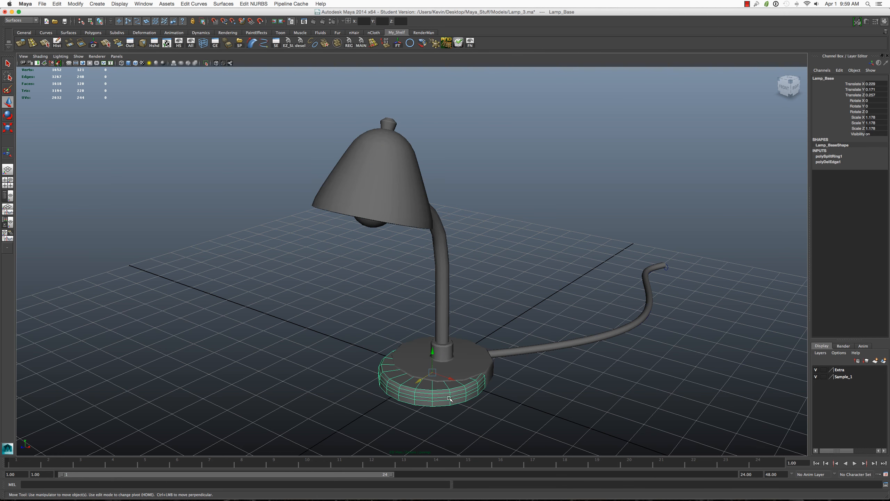
click(461, 434)
alt+drag(532, 342, 549, 333)
scroll(459, 336, down, 6)
scroll(493, 370, up, 5)
scroll(548, 331, down, 5)
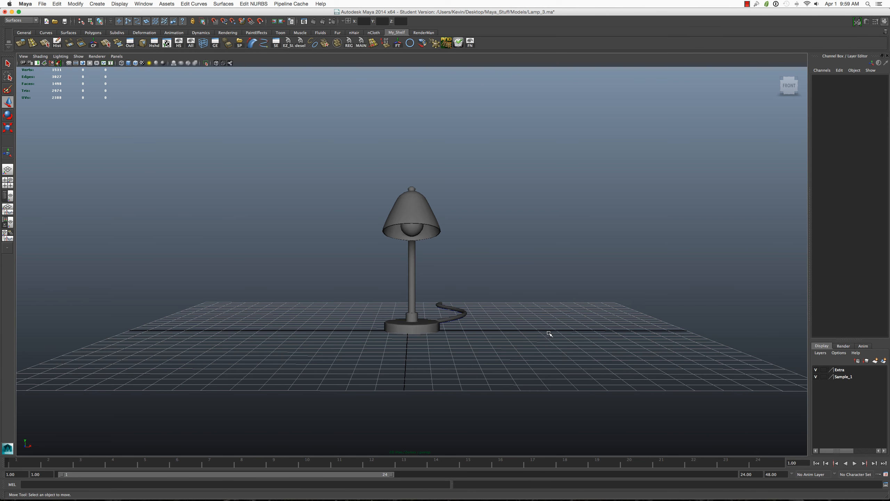